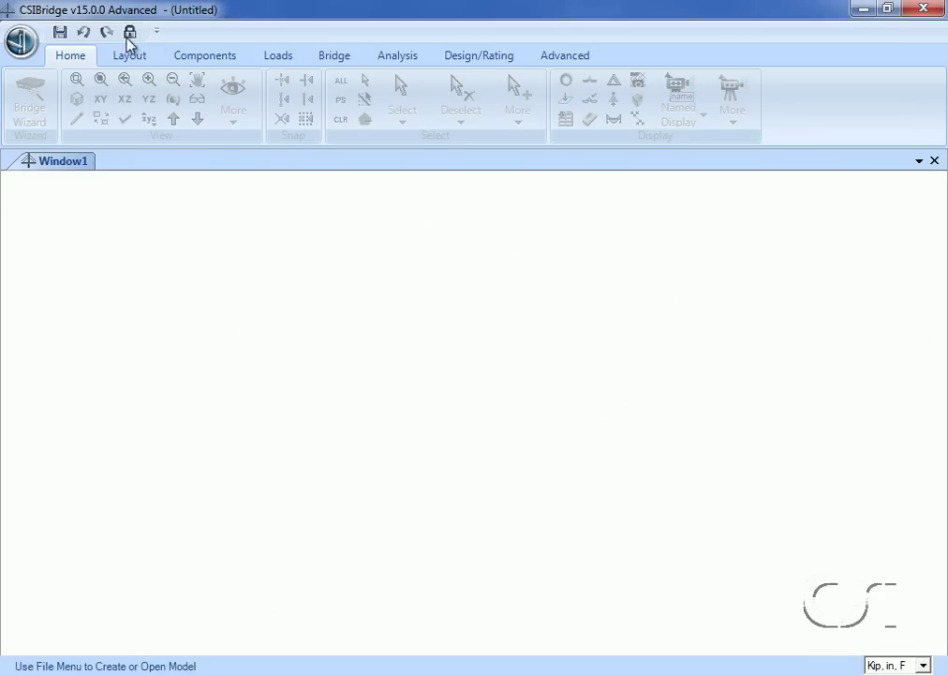
Step: Start a new model from the Quick Bridge template
{"action": "left_click", "coordinate": [20, 43]}
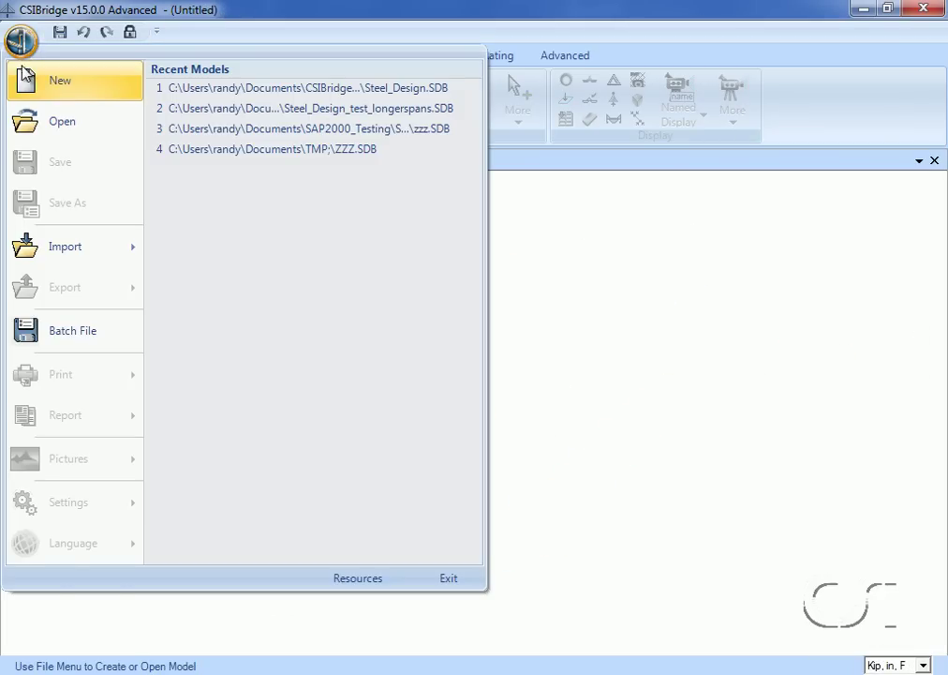
{"action": "left_click", "coordinate": [64, 81]}
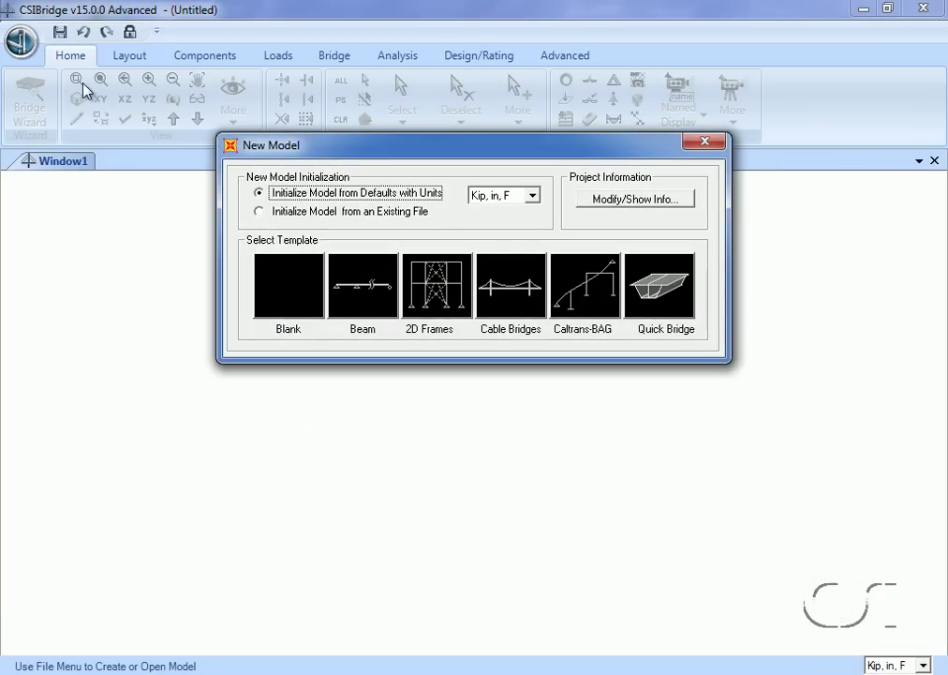
{"action": "mouse_move", "coordinate": [660, 286]}
{"action": "left_click", "coordinate": [670, 300]}
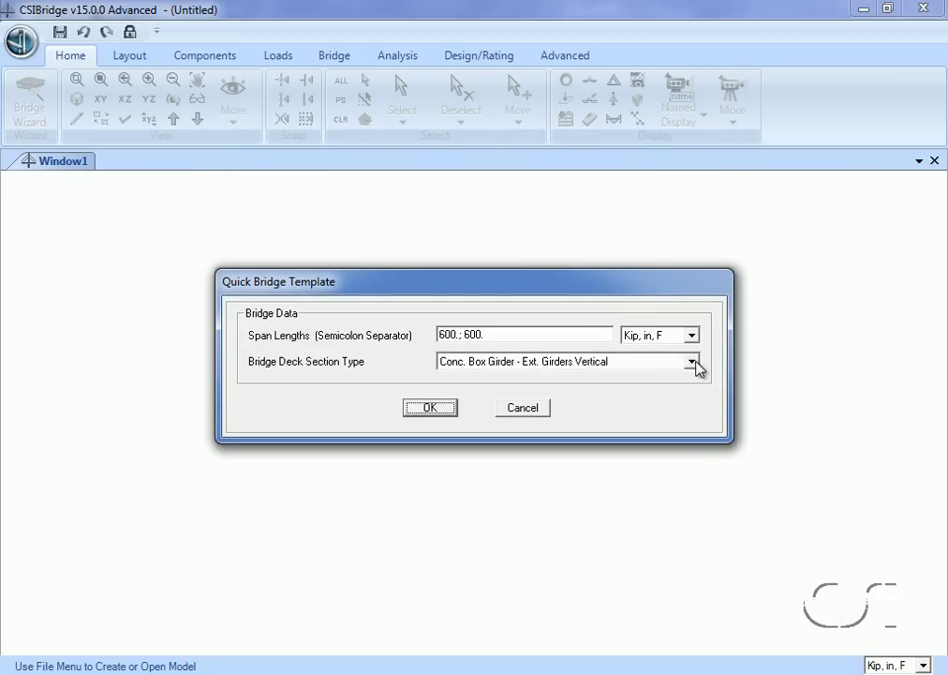
Step: Set the deck section to Steel Girder with spans of 720 and 960, and generate it
{"action": "left_click", "coordinate": [692, 361]}
{"action": "left_click_drag", "start_coordinate": [695, 401], "coordinate": [694, 413]}
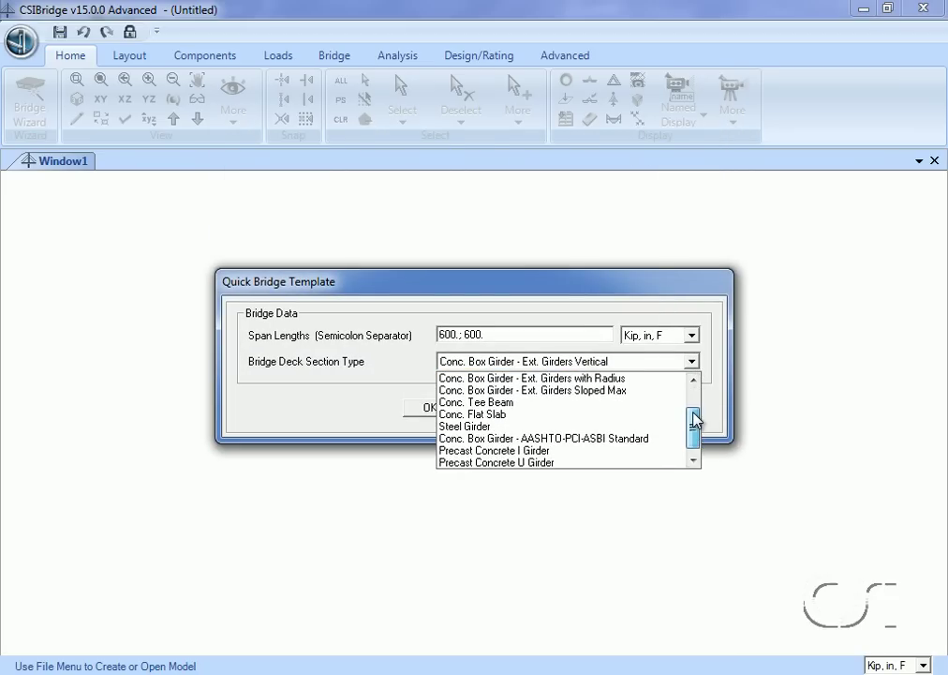
{"action": "left_click", "coordinate": [473, 426]}
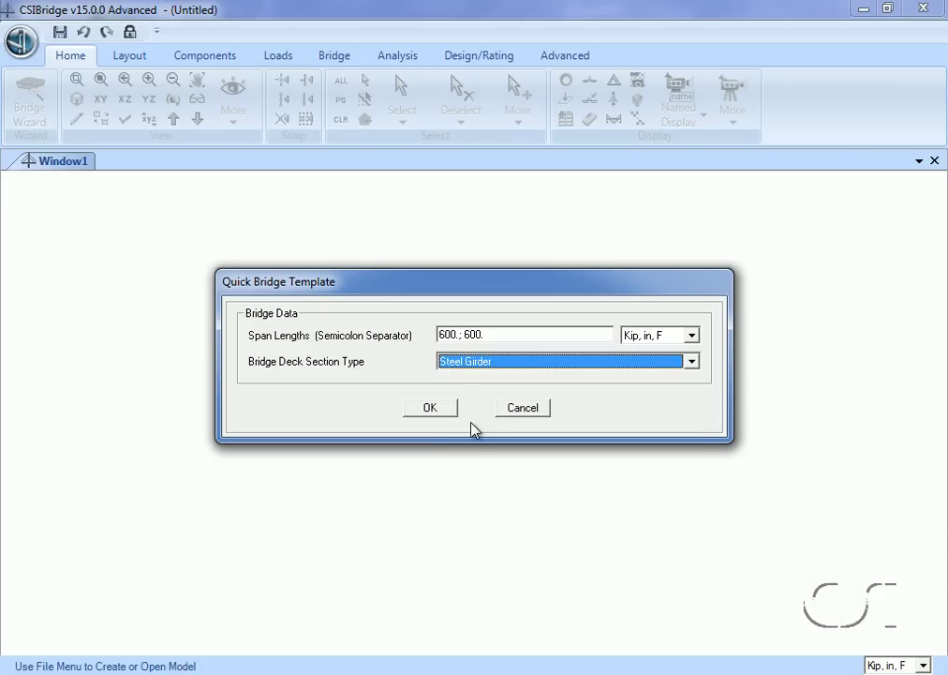
{"action": "double_click", "coordinate": [444, 335]}
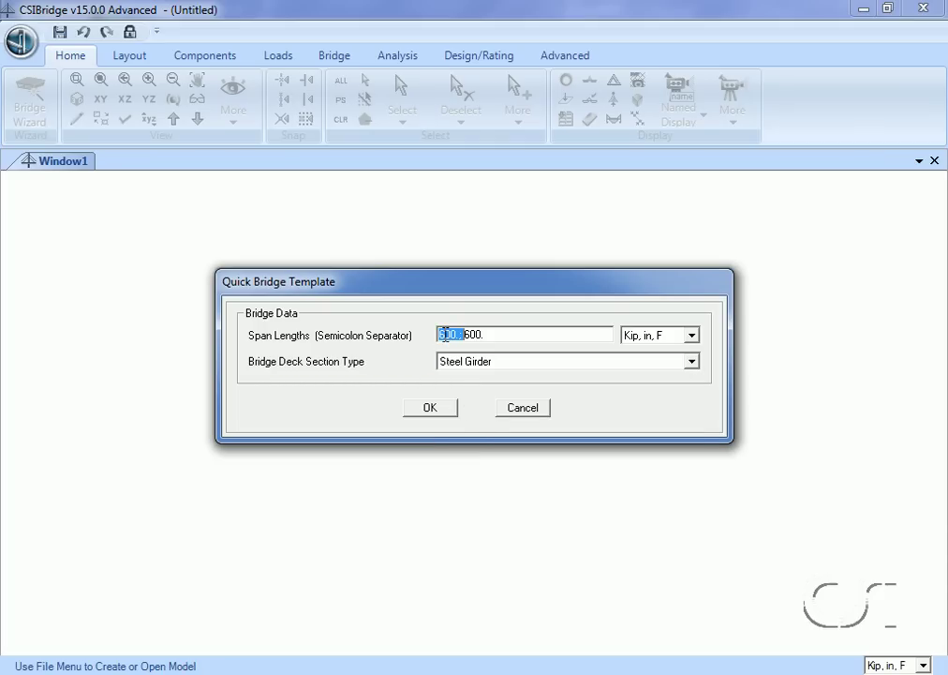
{"action": "type", "text": "720;6"}
{"action": "type", "text": "0"}
{"action": "left_click_drag", "start_coordinate": [458, 335], "coordinate": [475, 338]}
{"action": "type", "text": "9"}
{"action": "left_click", "coordinate": [431, 409]}
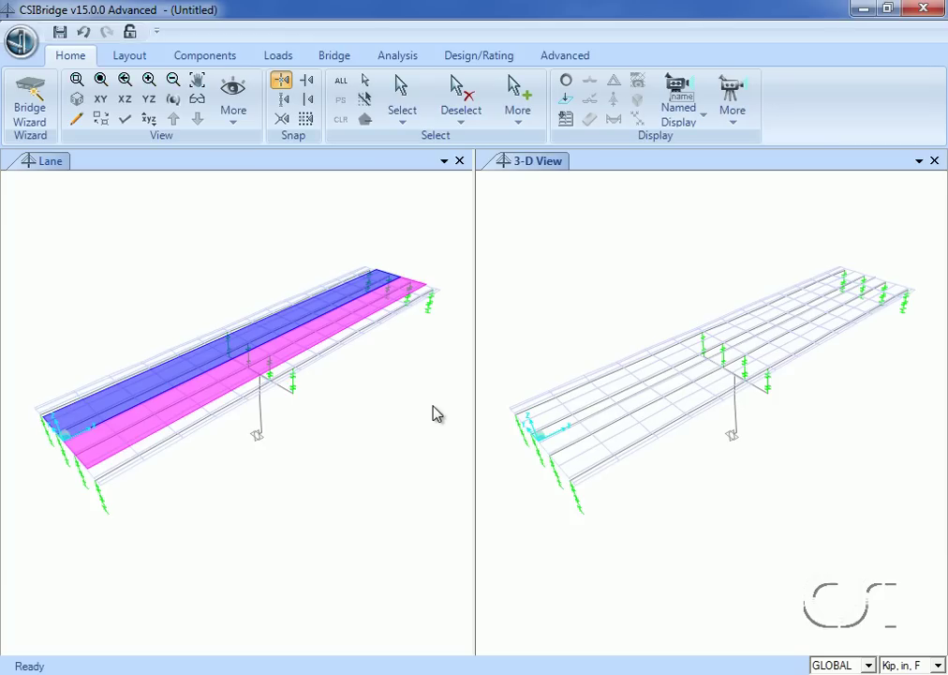
Step: Accept layout line BLL1 (stations 0 to 1680 in) and list lanes LANE1 and LANE2
{"action": "left_click", "coordinate": [130, 58]}
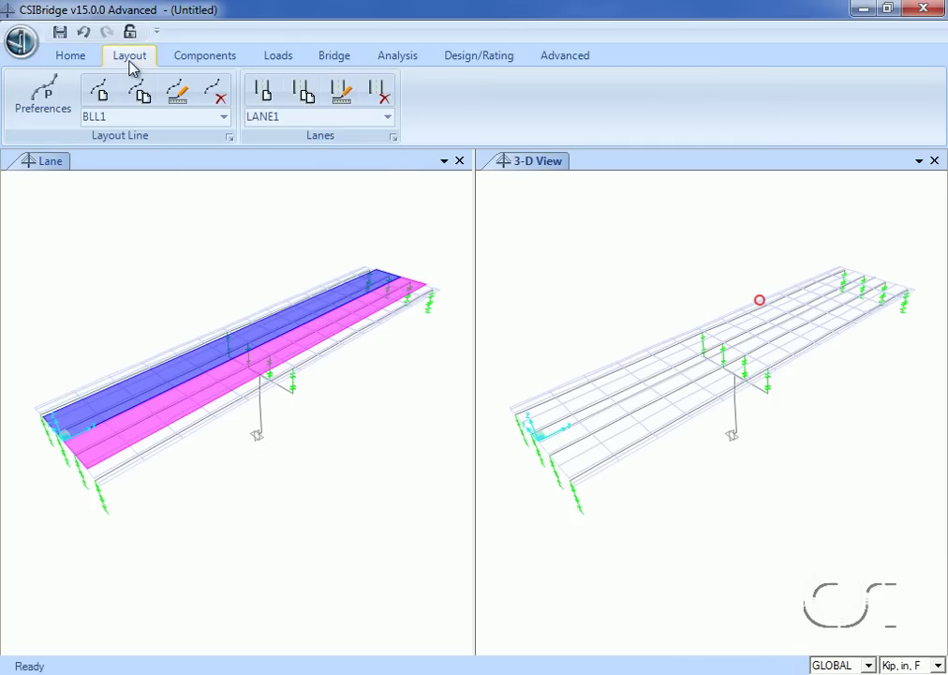
{"action": "left_click", "coordinate": [223, 119]}
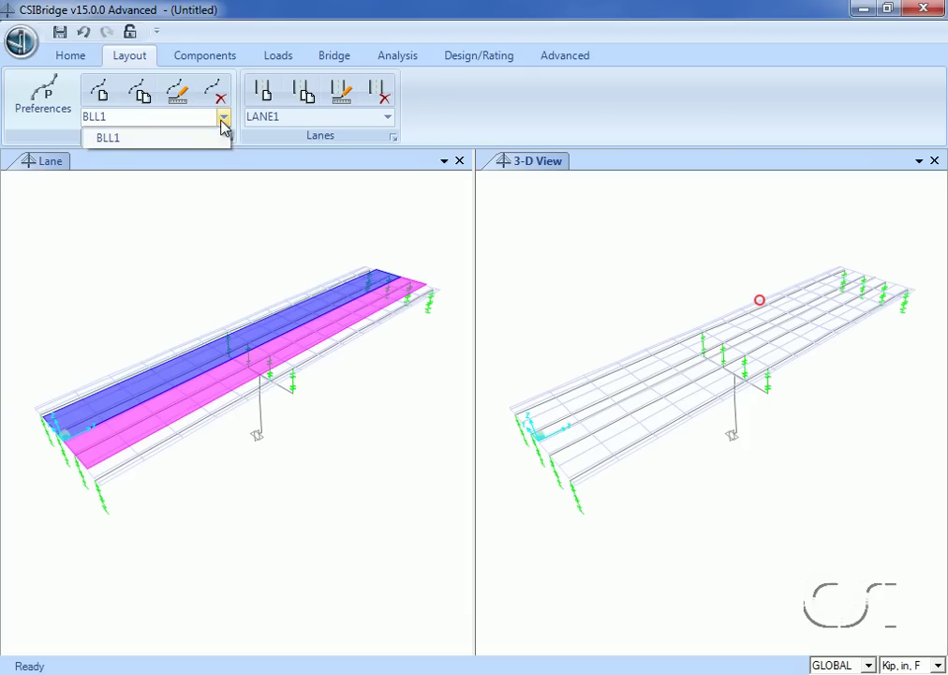
{"action": "left_click", "coordinate": [123, 138]}
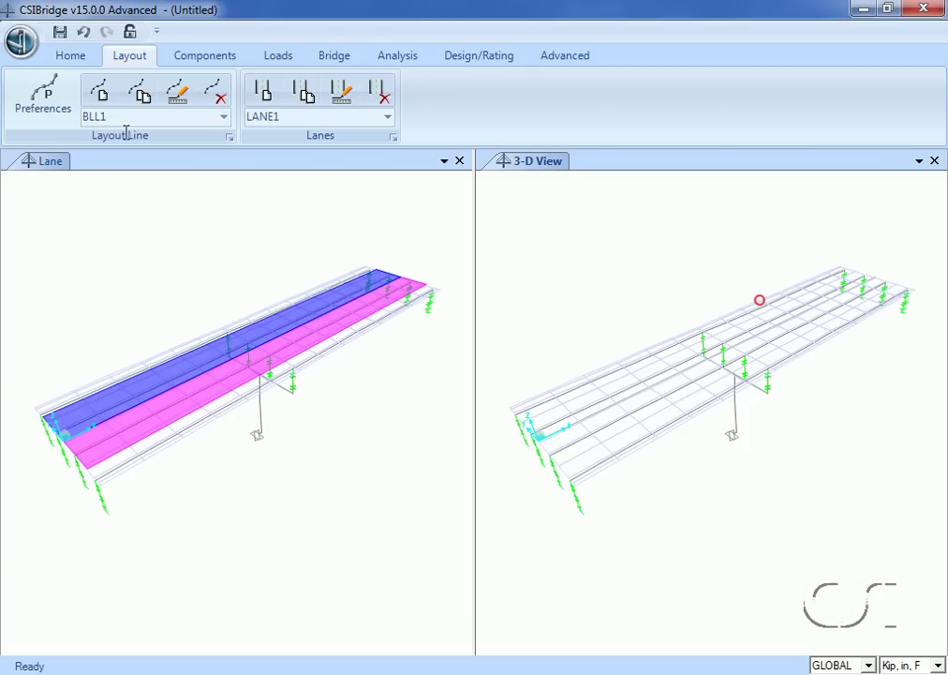
{"action": "left_click", "coordinate": [182, 100]}
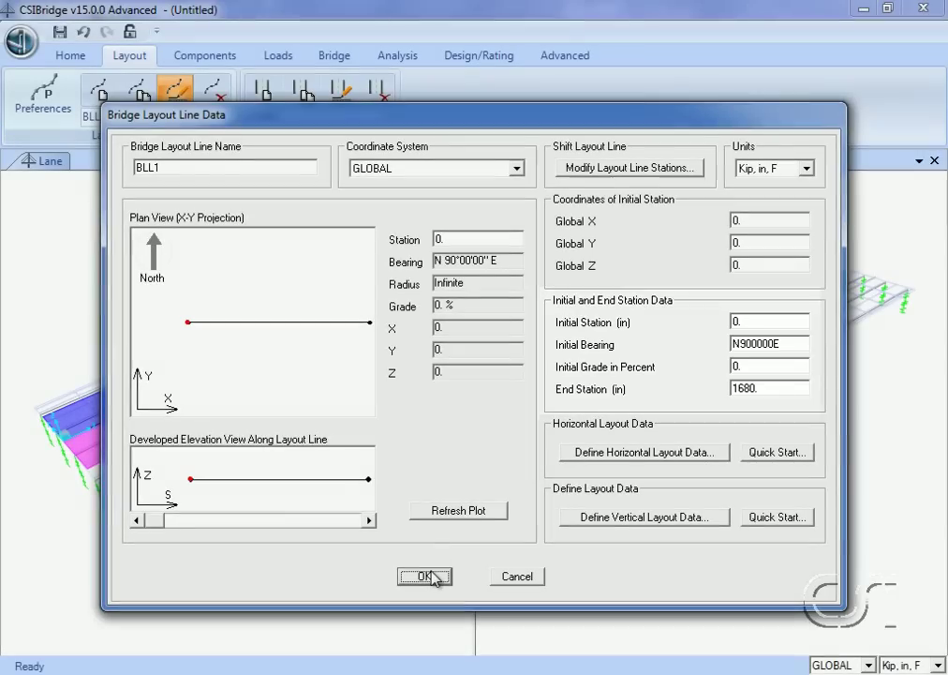
{"action": "left_click", "coordinate": [427, 574]}
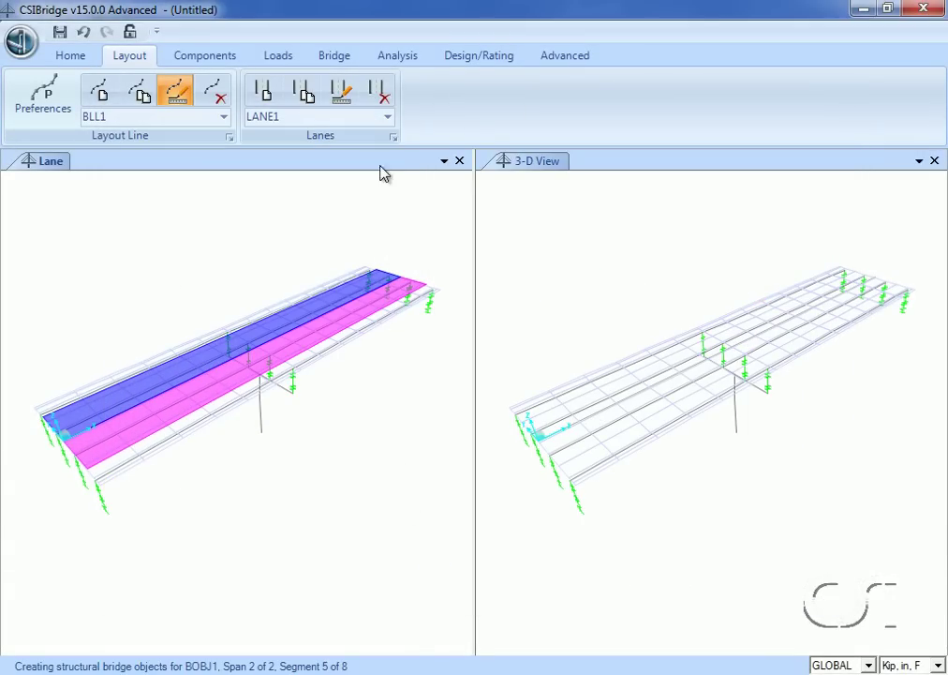
{"action": "left_click", "coordinate": [388, 120]}
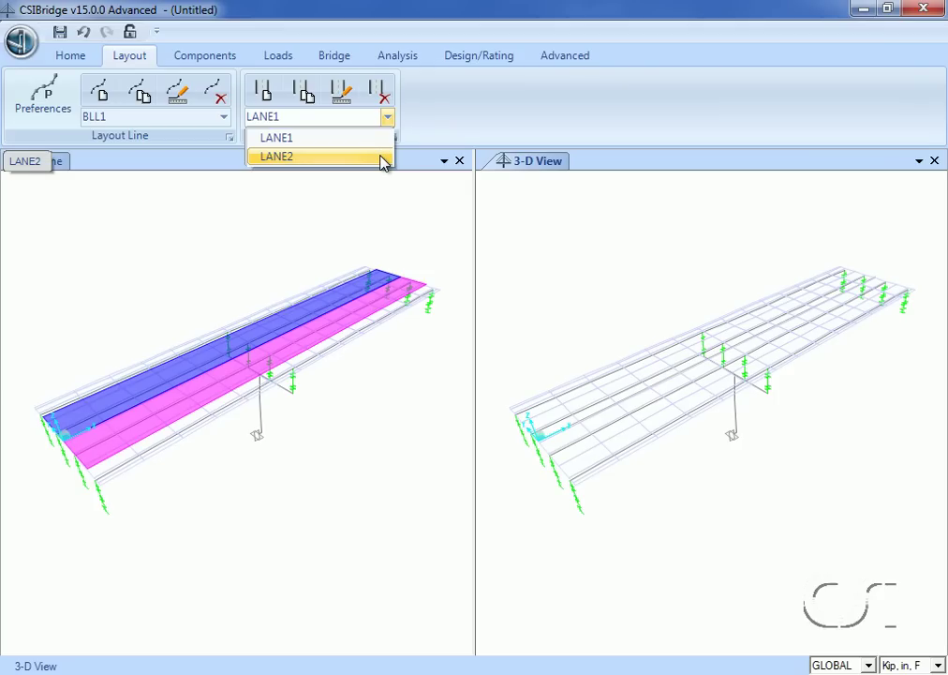
Step: Look over the defined materials list without changing anything
{"action": "left_click", "coordinate": [192, 57]}
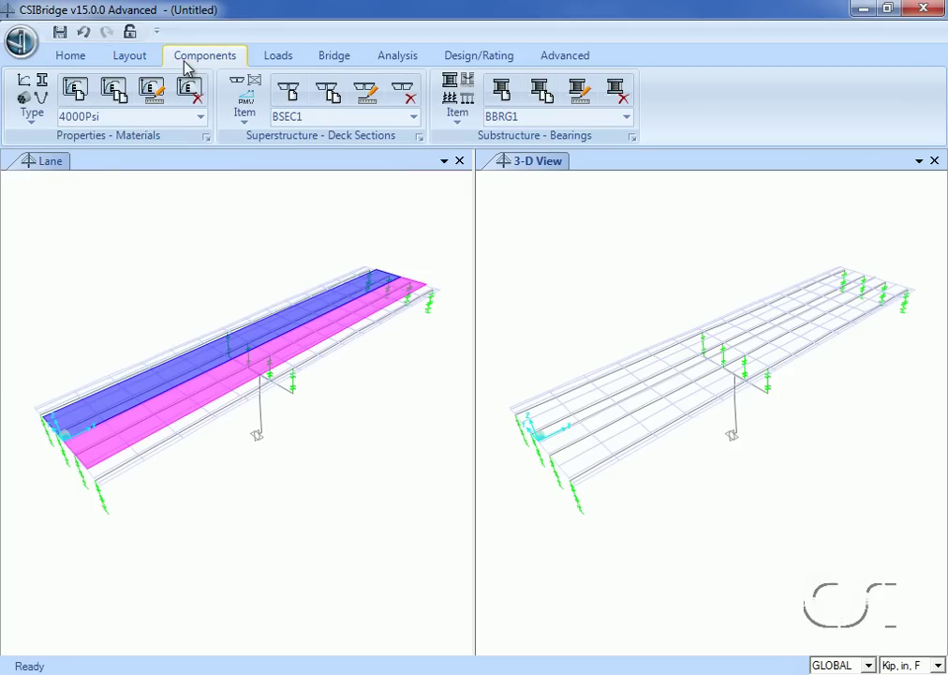
{"action": "left_click", "coordinate": [199, 117]}
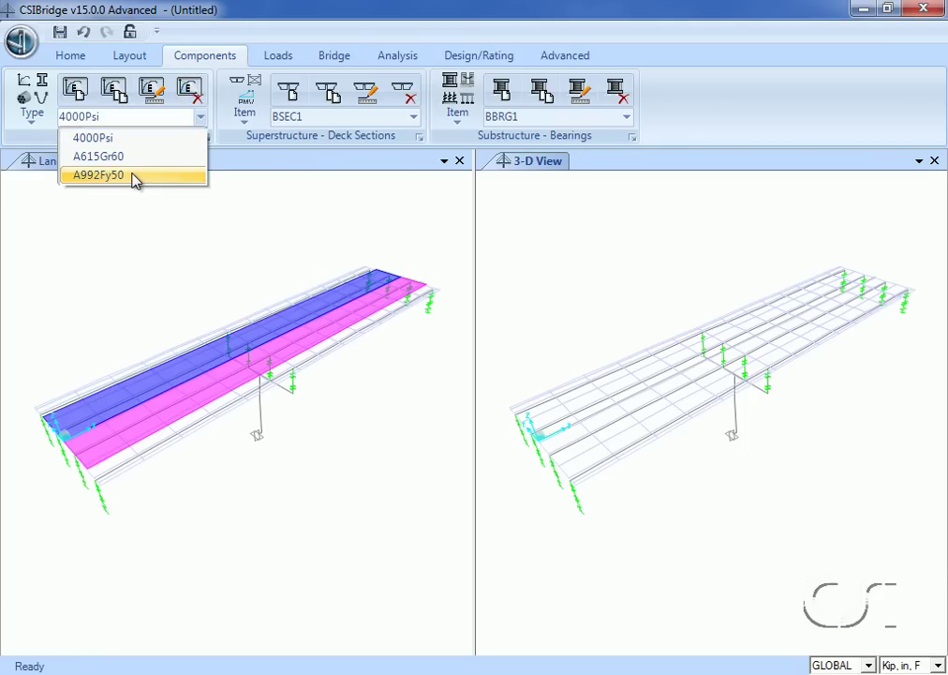
{"action": "left_click", "coordinate": [42, 103]}
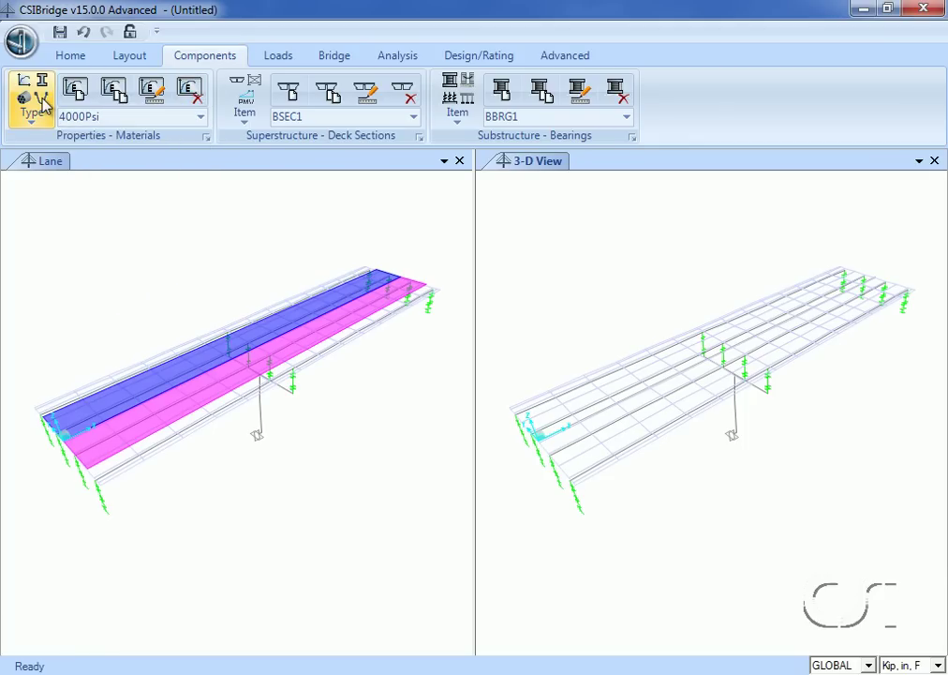
Step: Rename frame section FSEC1 to 'Steel Girder'
{"action": "left_click", "coordinate": [42, 103]}
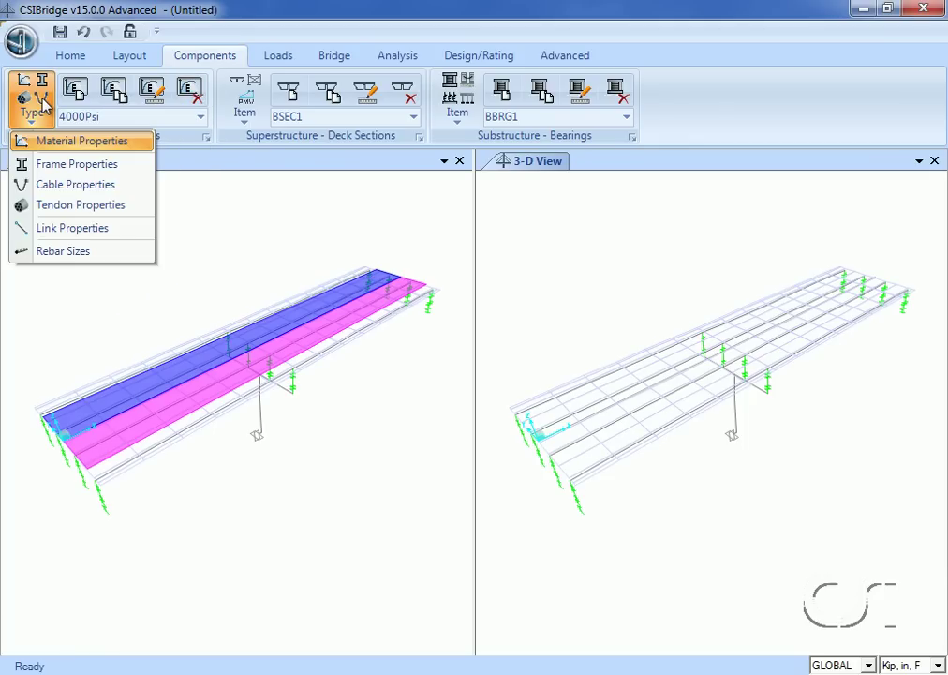
{"action": "left_click", "coordinate": [82, 173]}
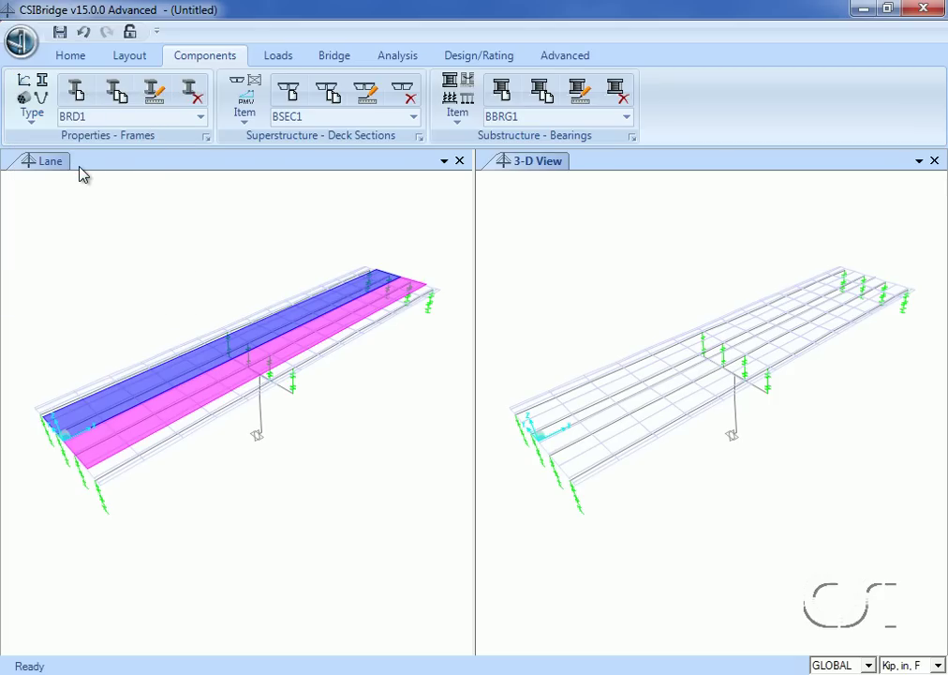
{"action": "left_click", "coordinate": [200, 117]}
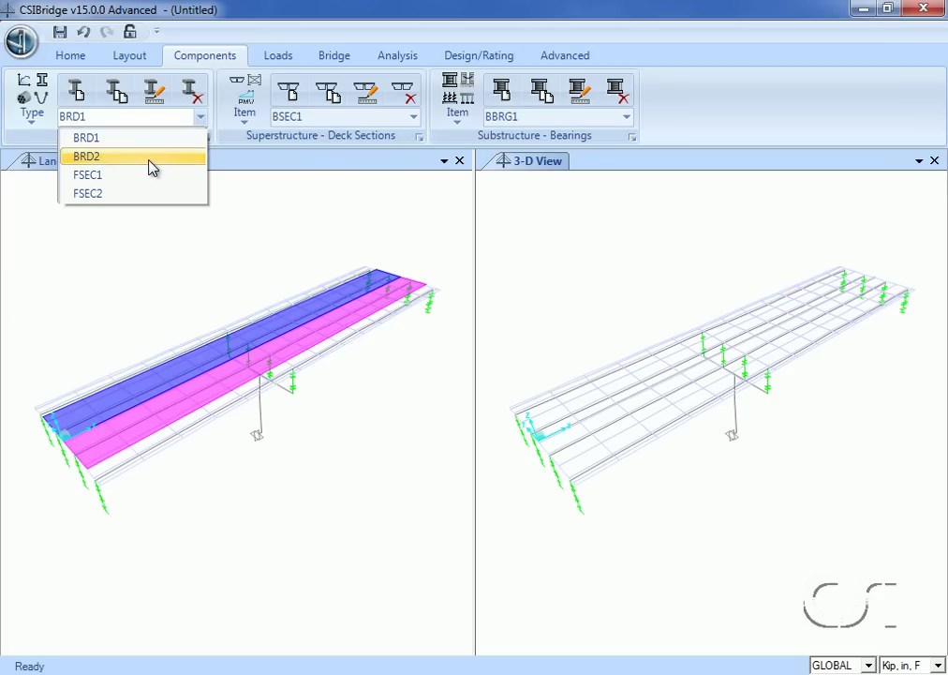
{"action": "left_click", "coordinate": [91, 175]}
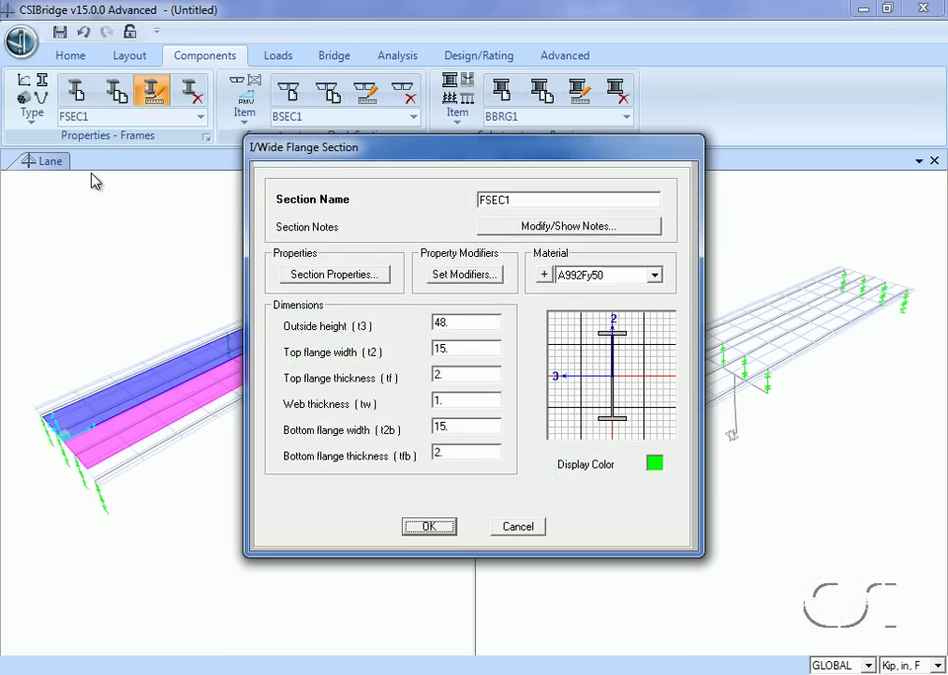
{"action": "double_click", "coordinate": [532, 204]}
{"action": "type", "text": "Steel"}
{"action": "type", "text": " Girder"}
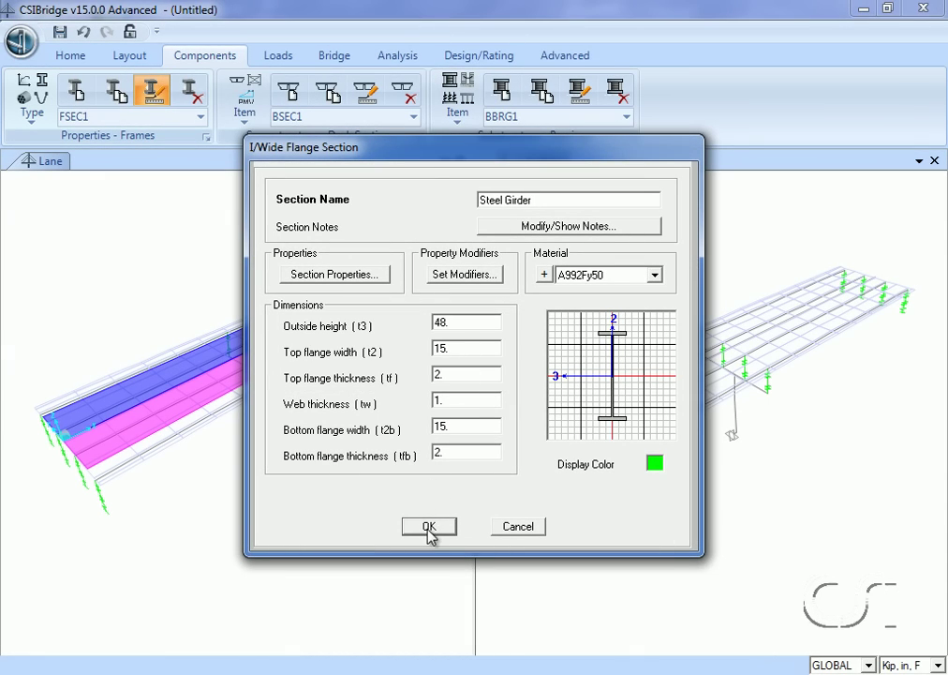
{"action": "left_click", "coordinate": [428, 528]}
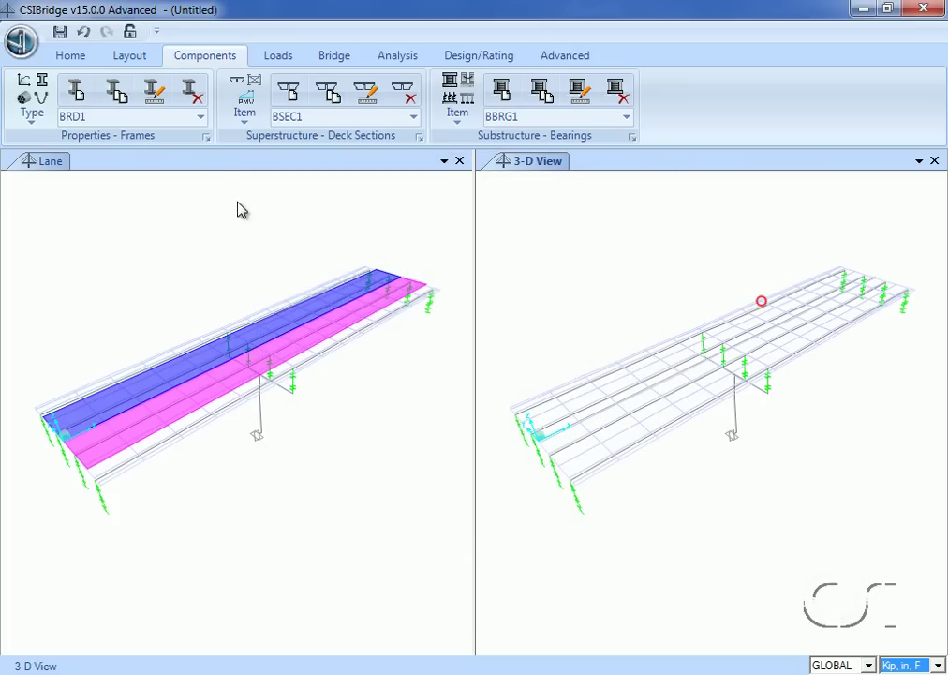
Step: Rename frame section FSEC2, the 60 by 48 in concrete section, to 'Bent'
{"action": "left_click", "coordinate": [201, 122]}
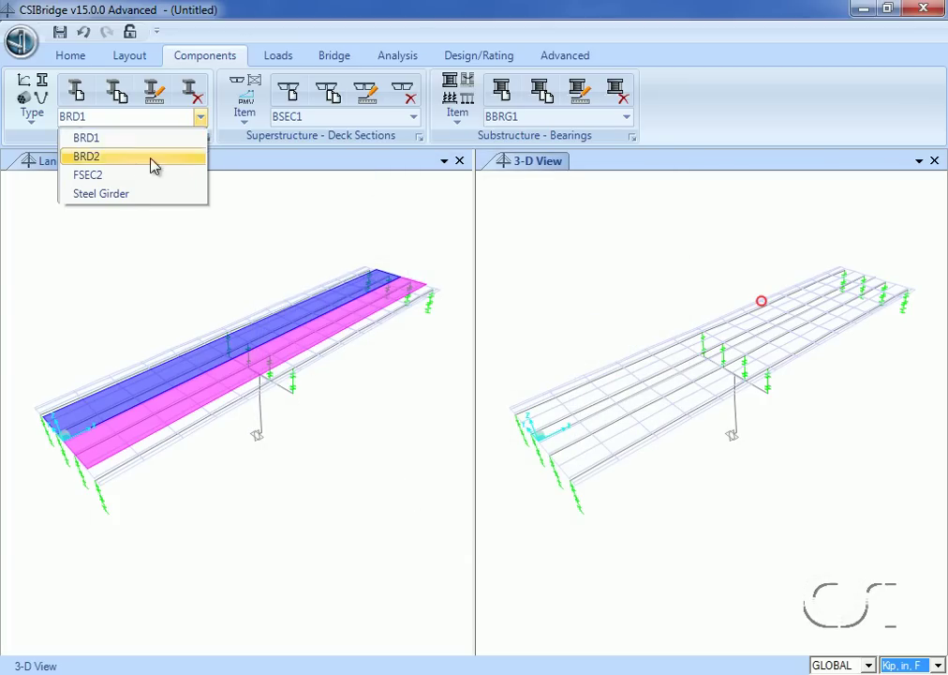
{"action": "left_click", "coordinate": [134, 180]}
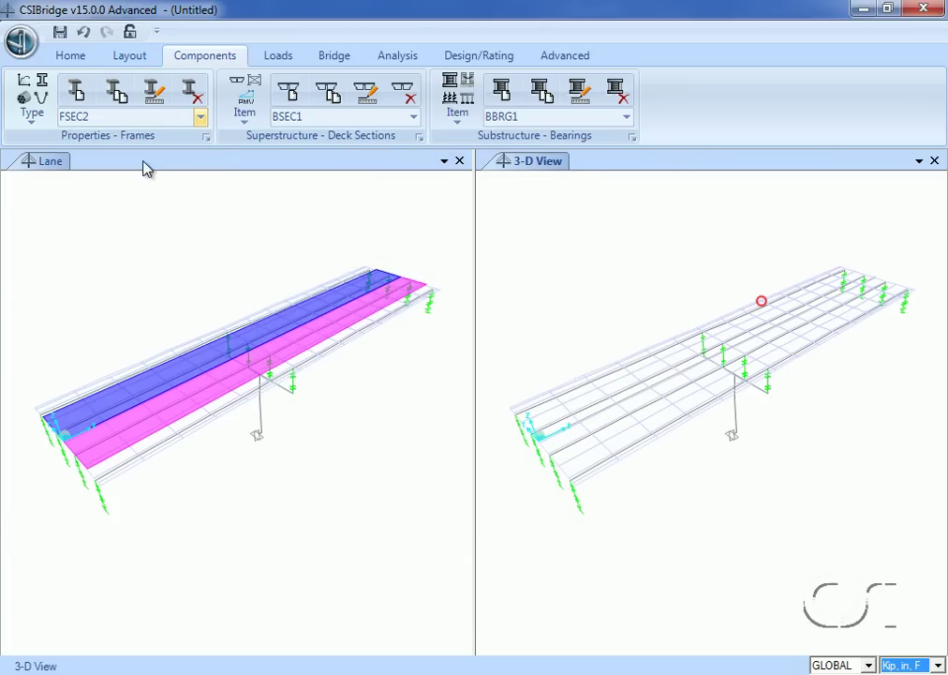
{"action": "left_click", "coordinate": [153, 91]}
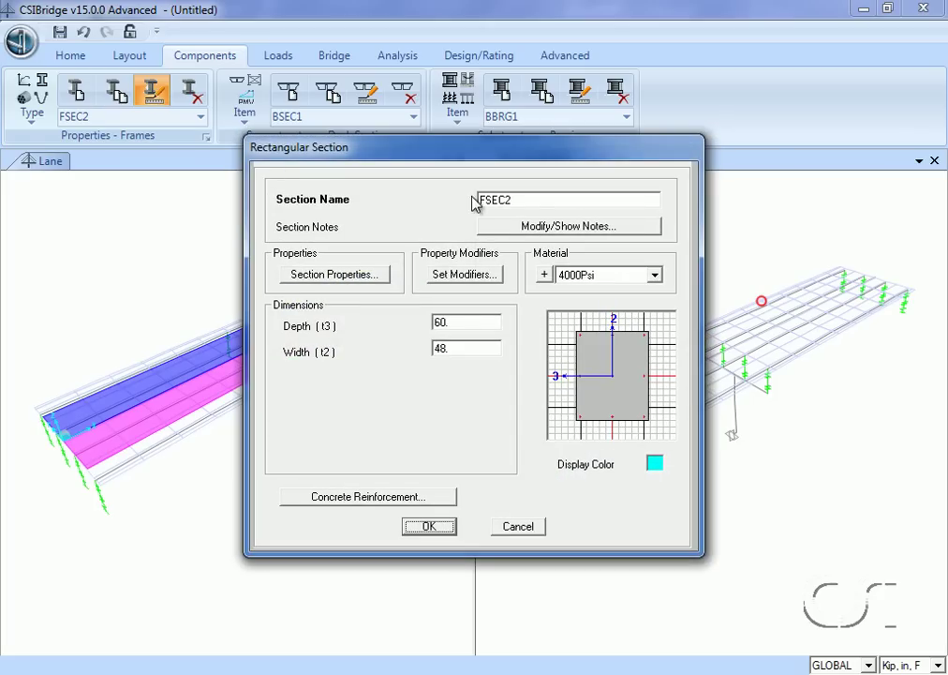
{"action": "double_click", "coordinate": [527, 200]}
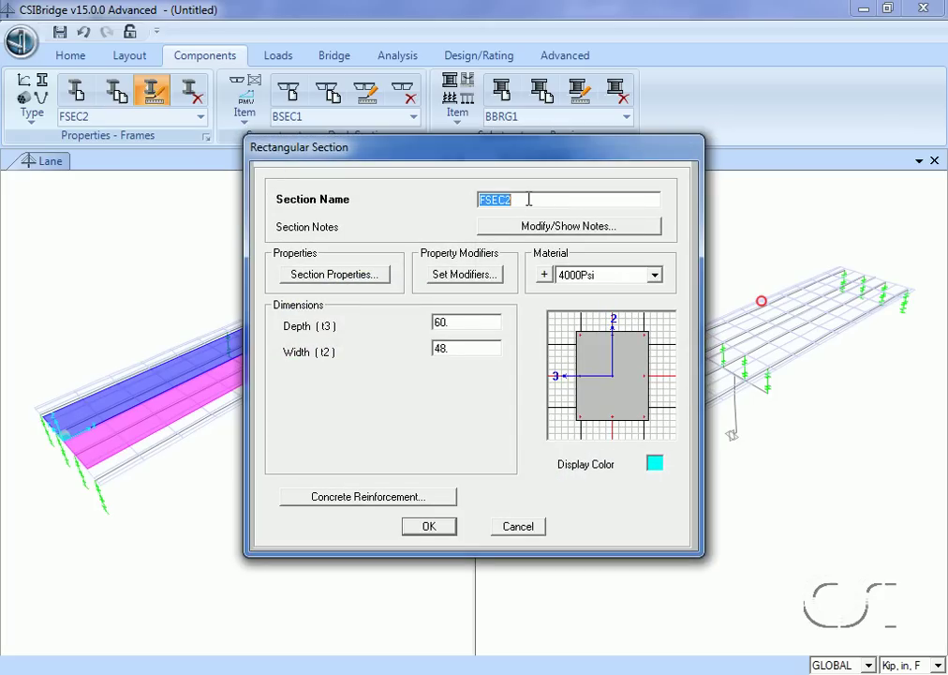
{"action": "type", "text": "Bent"}
{"action": "left_click", "coordinate": [427, 527]}
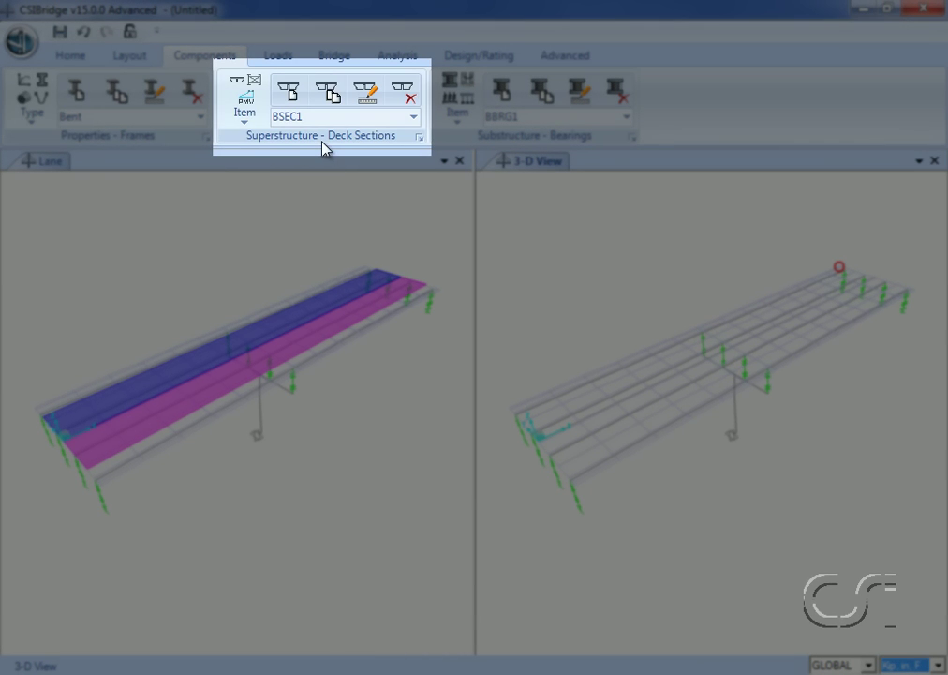
{"action": "left_click", "coordinate": [413, 117]}
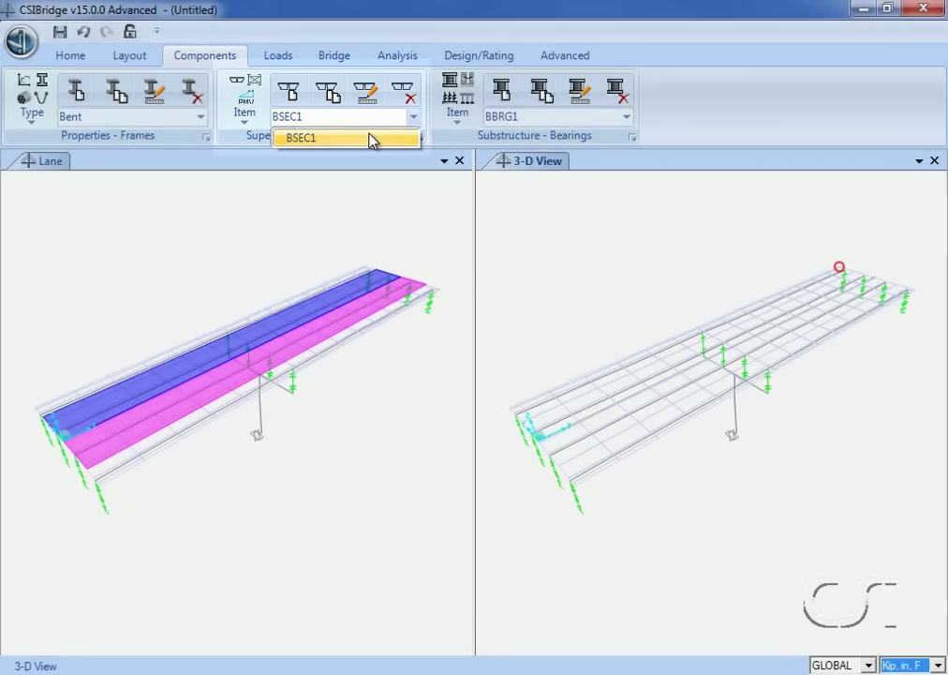
{"action": "left_click", "coordinate": [372, 139]}
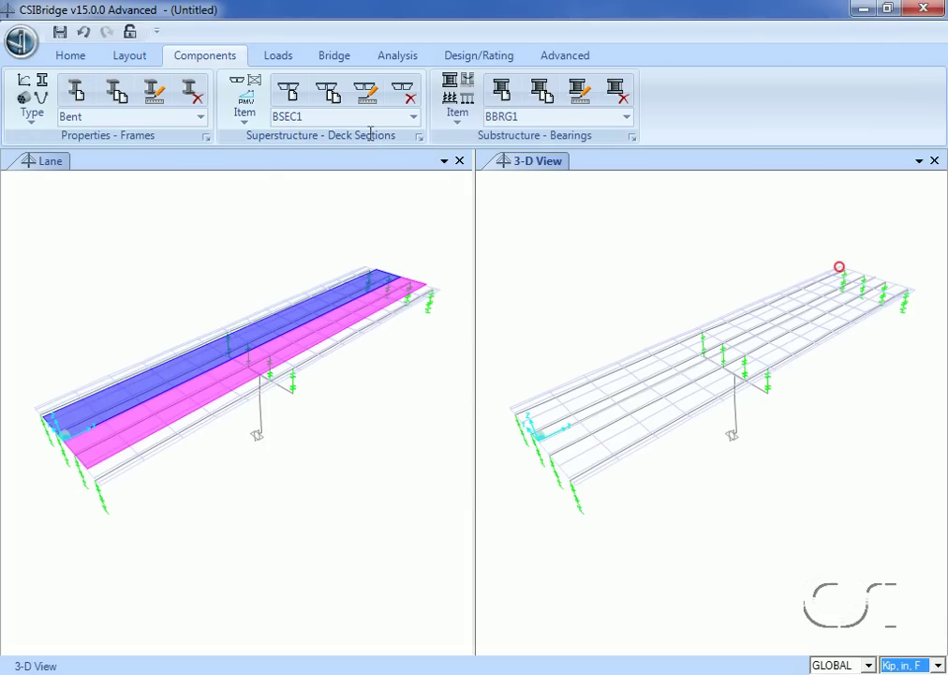
{"action": "left_click", "coordinate": [369, 96]}
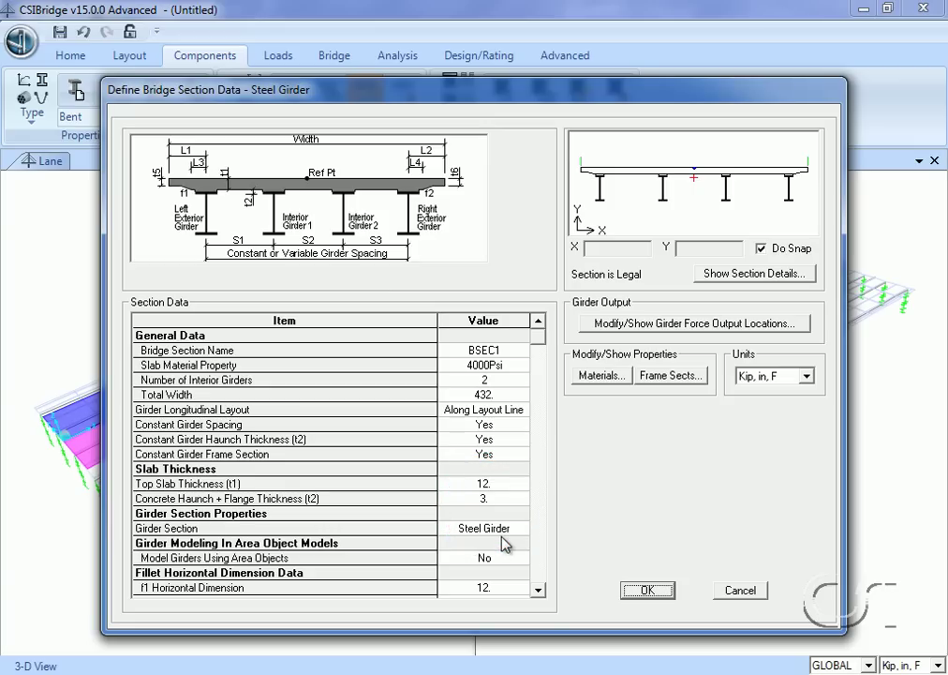
{"action": "left_click", "coordinate": [650, 595]}
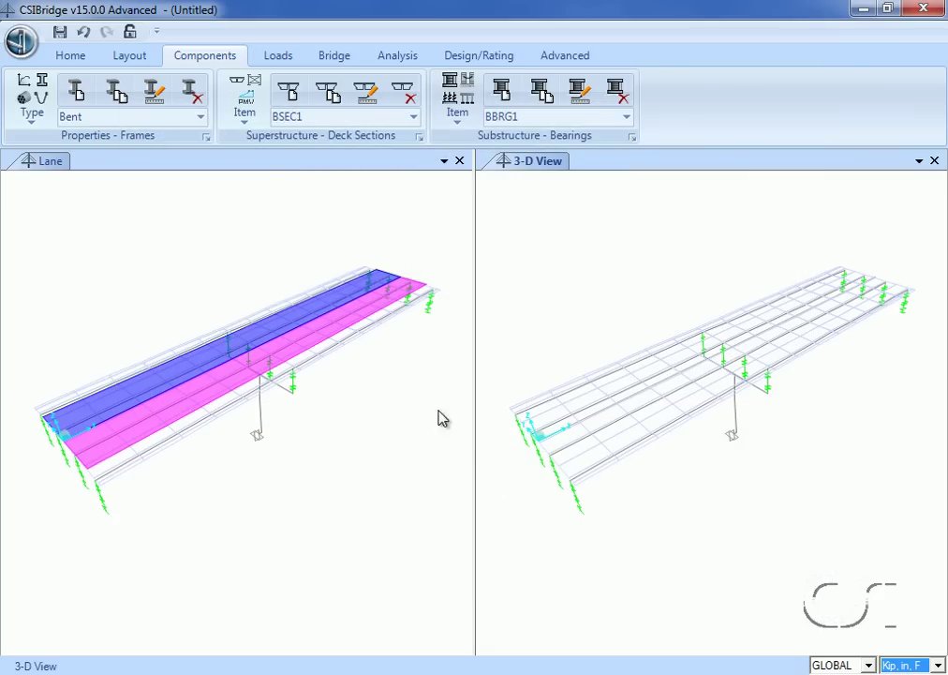
Step: Define a single-beam diaphragm named 'Diaphragm' using the Steel Girder section
{"action": "left_click", "coordinate": [246, 108]}
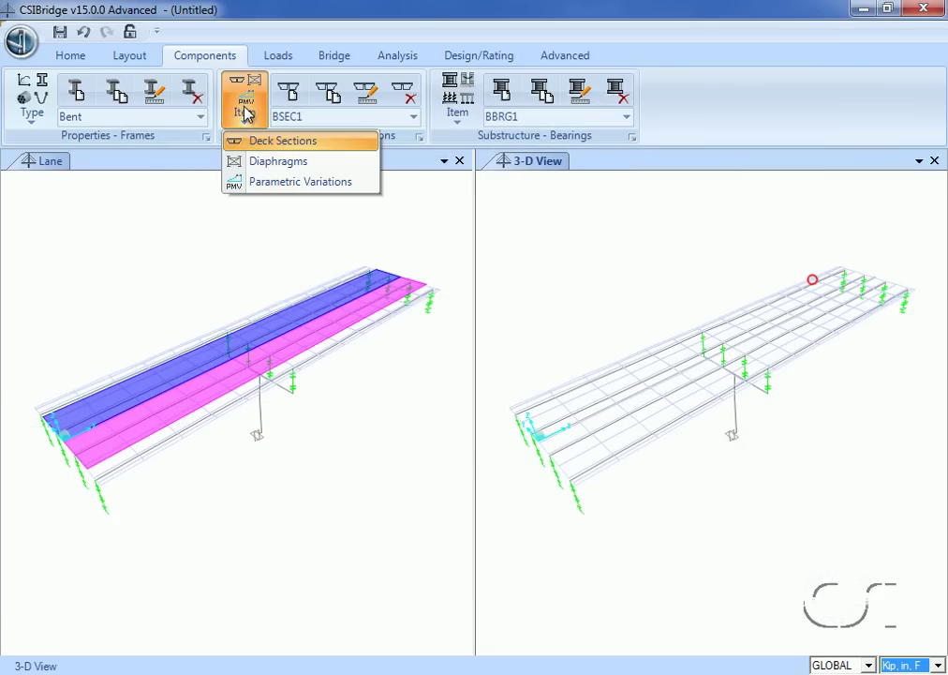
{"action": "left_click", "coordinate": [295, 167]}
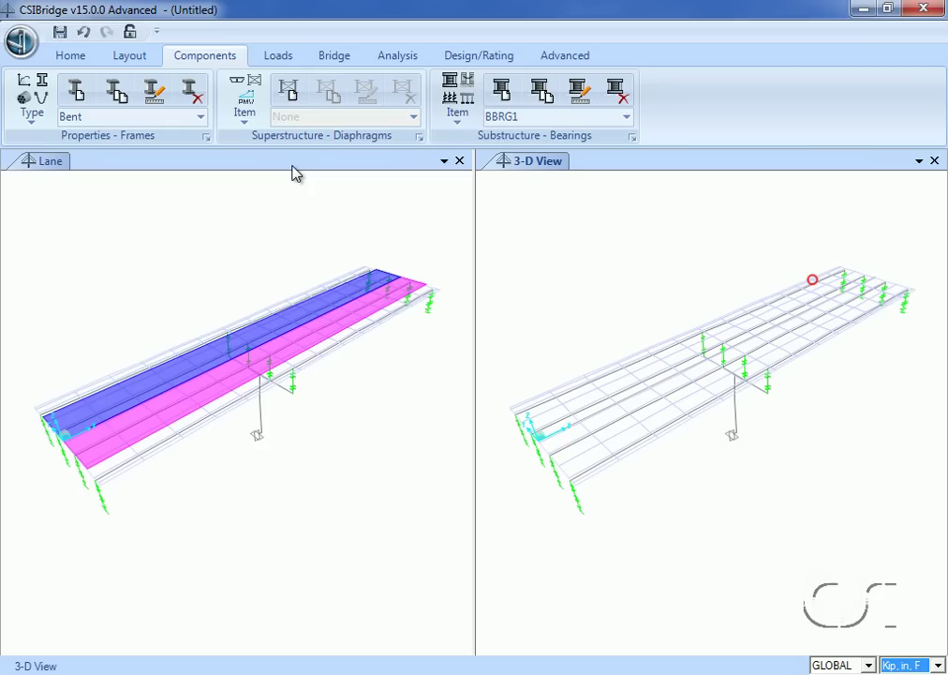
{"action": "left_click", "coordinate": [289, 92]}
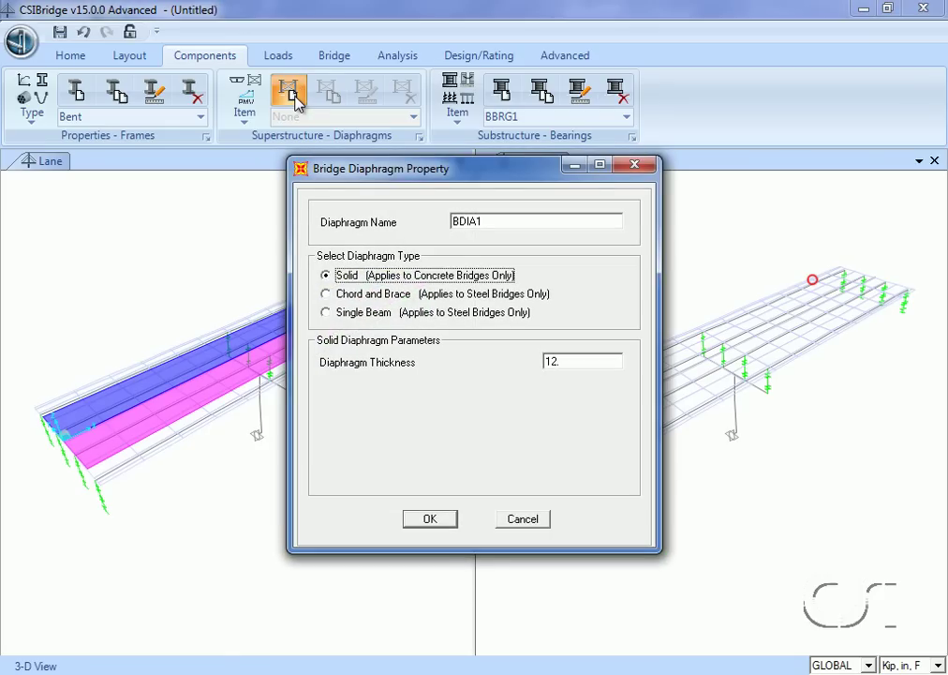
{"action": "double_click", "coordinate": [483, 222]}
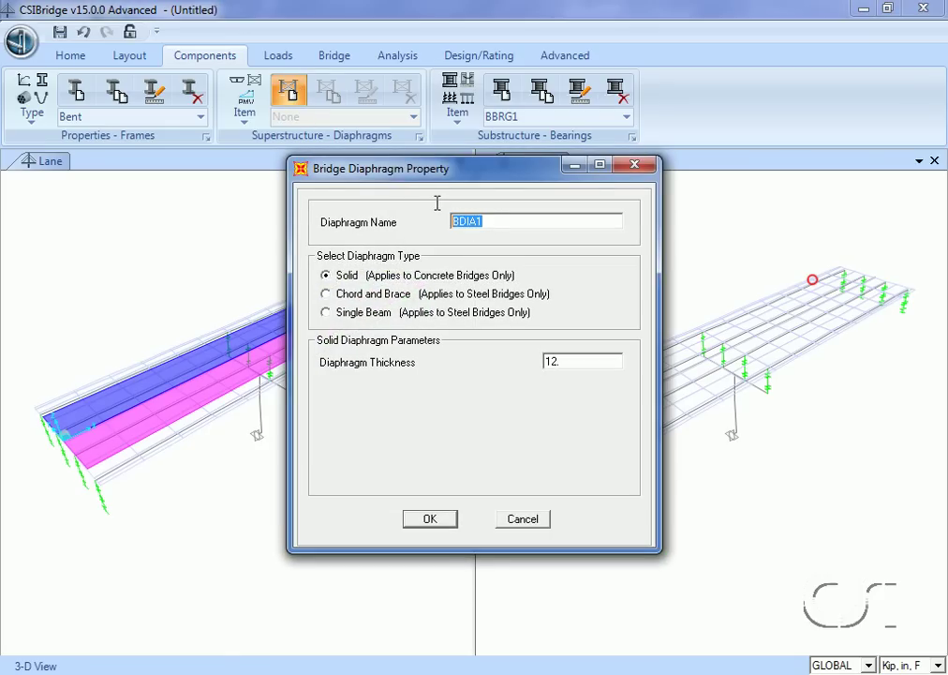
{"action": "type", "text": "Dia"}
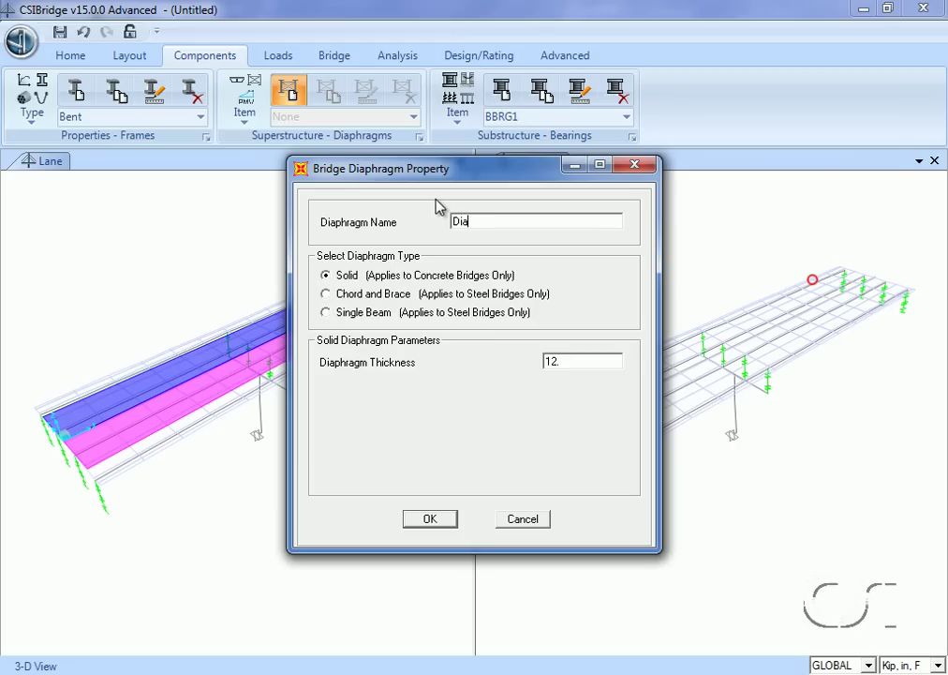
{"action": "type", "text": "phragm"}
{"action": "left_click", "coordinate": [327, 313]}
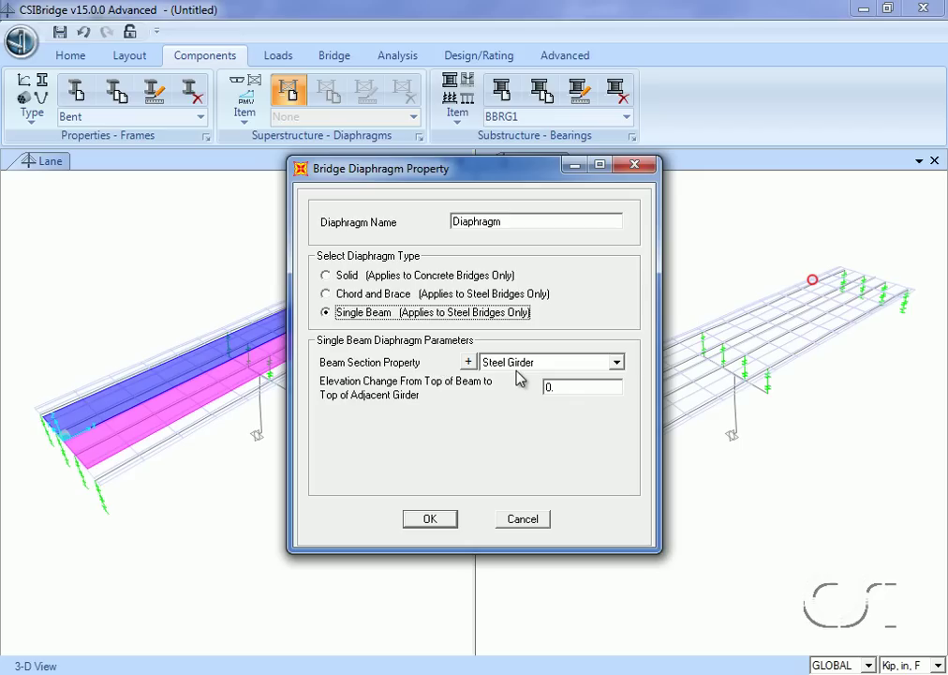
{"action": "left_click", "coordinate": [434, 520]}
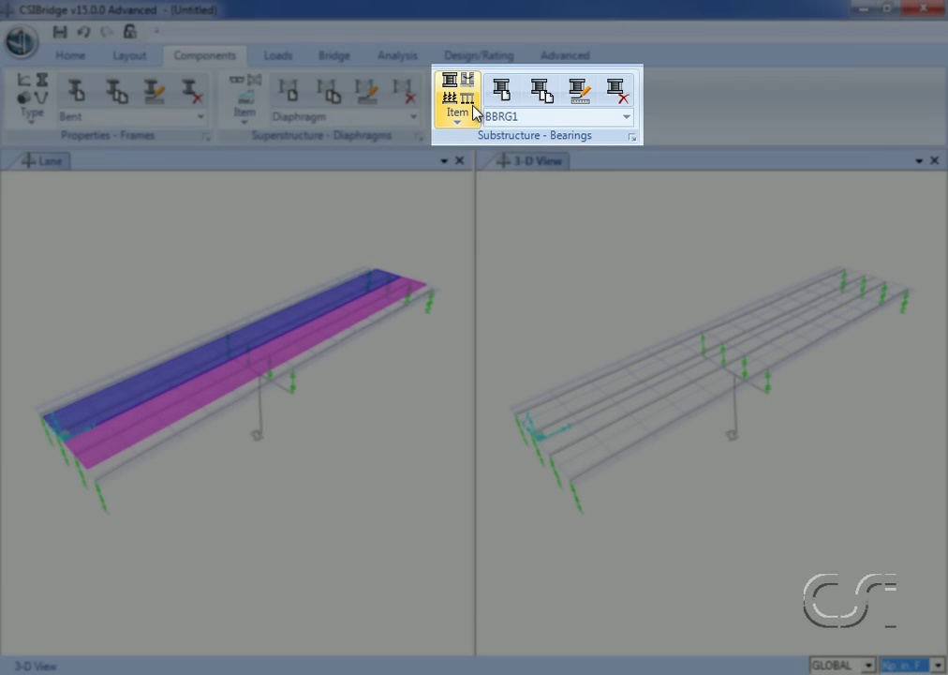
Step: Check the bearing BBRG1 and abutment BABT1 definitions, leaving them unchanged
{"action": "left_click", "coordinate": [457, 113]}
{"action": "left_click", "coordinate": [469, 141]}
{"action": "left_click", "coordinate": [628, 119]}
{"action": "left_click", "coordinate": [449, 93]}
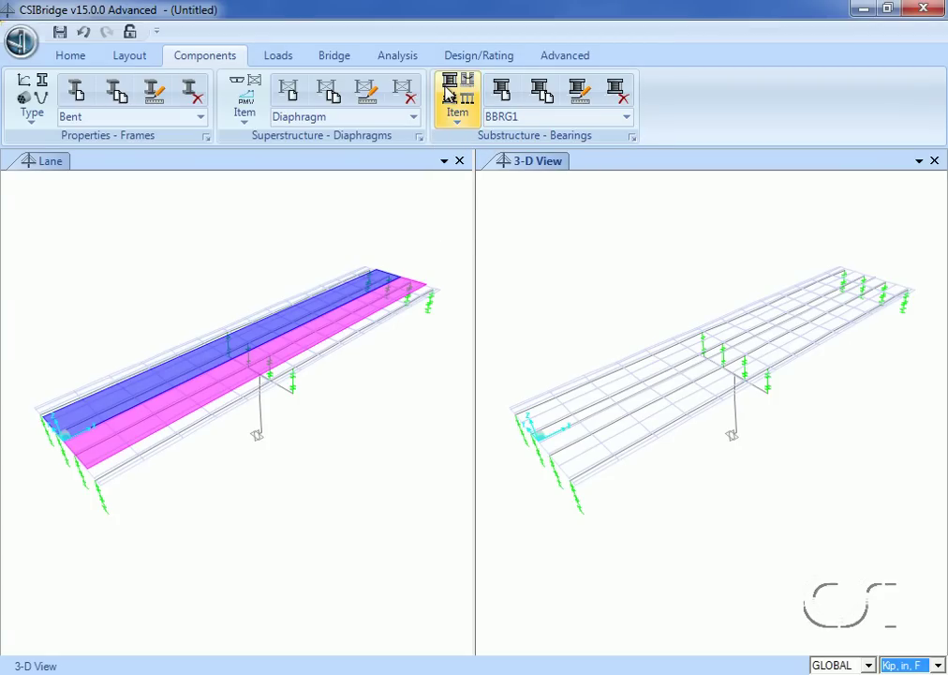
{"action": "left_click", "coordinate": [447, 94]}
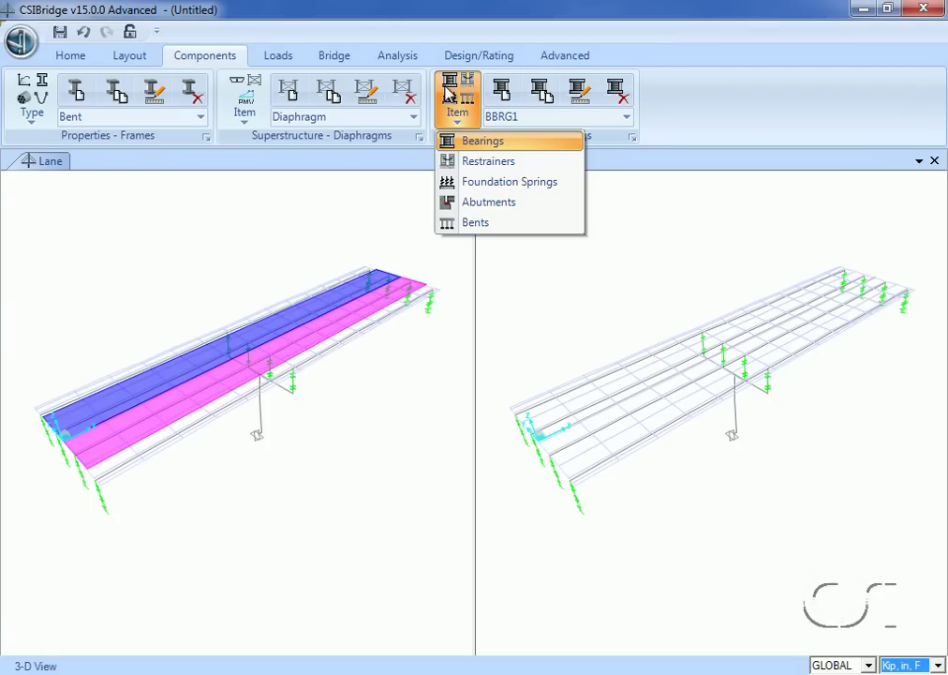
{"action": "left_click", "coordinate": [452, 204]}
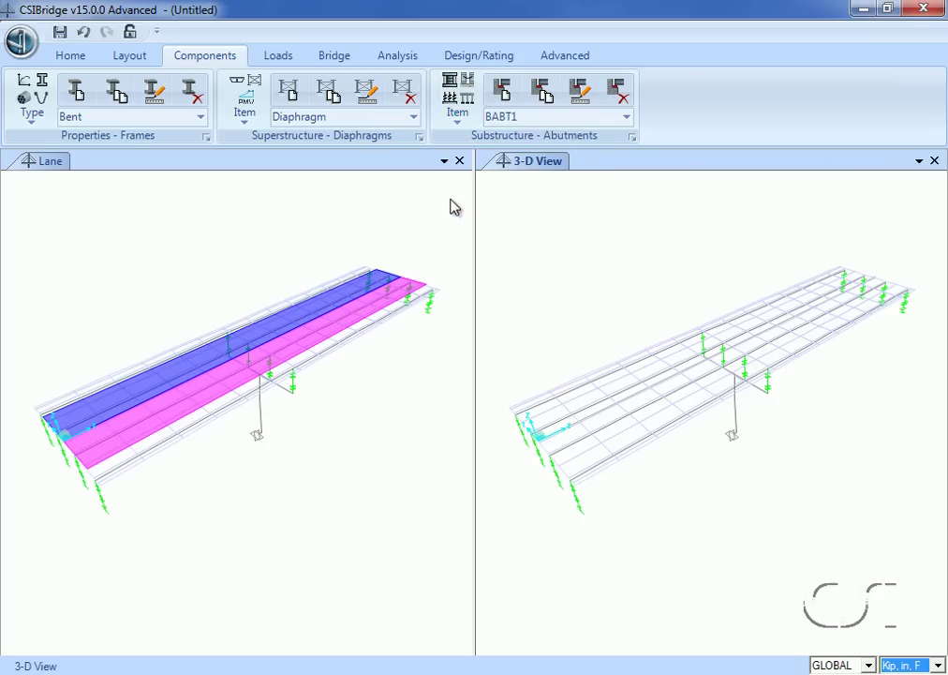
{"action": "left_click", "coordinate": [626, 117]}
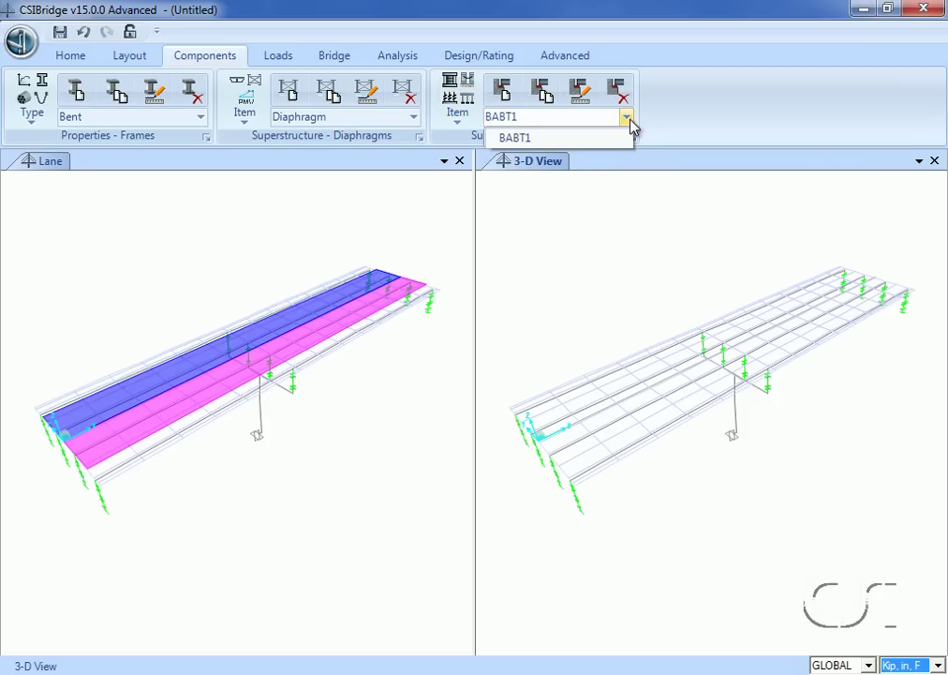
{"action": "left_click", "coordinate": [454, 104]}
Step: Check the bent BENT1 definition, leaving it unchanged
{"action": "left_click", "coordinate": [456, 107]}
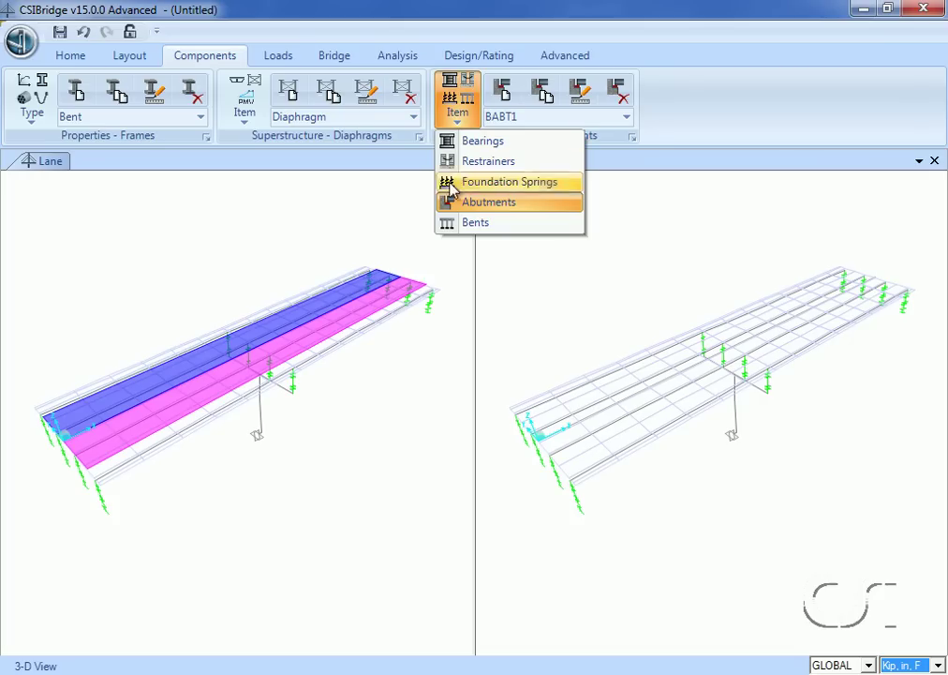
{"action": "left_click", "coordinate": [453, 222]}
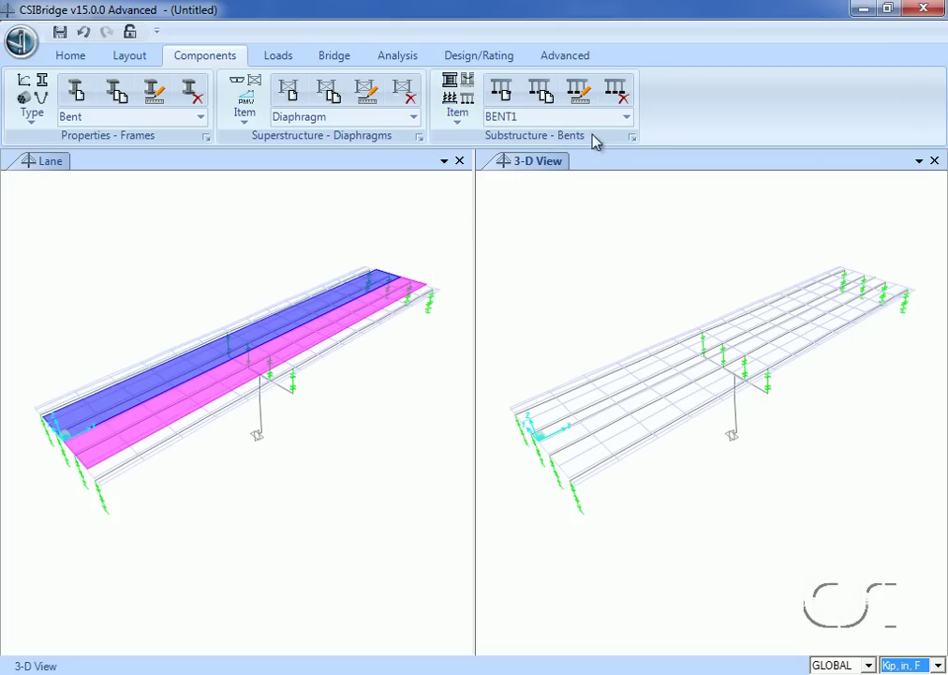
{"action": "left_click", "coordinate": [624, 119]}
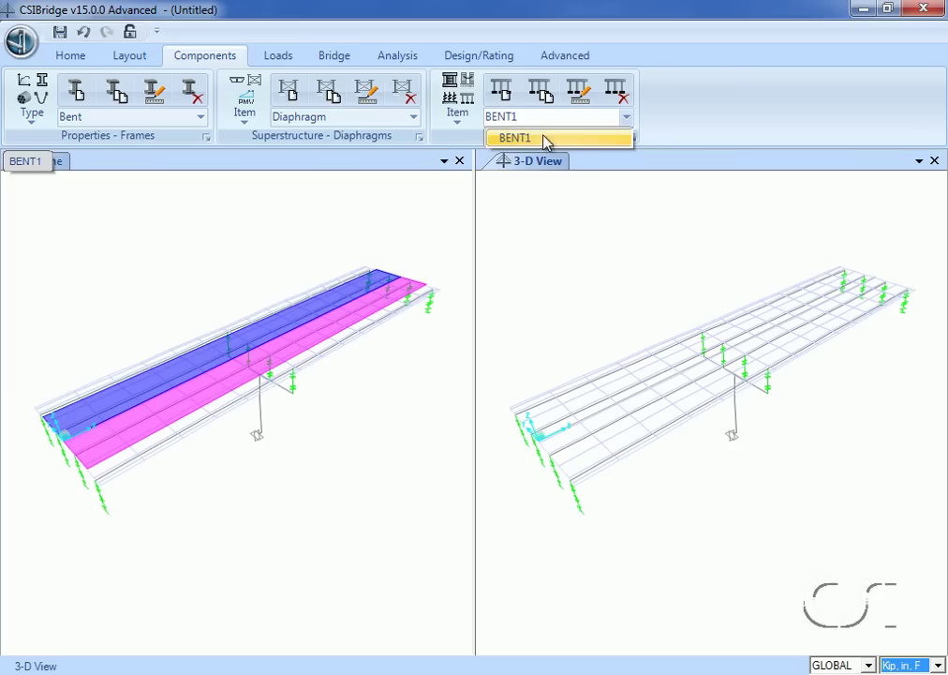
{"action": "left_click", "coordinate": [295, 64]}
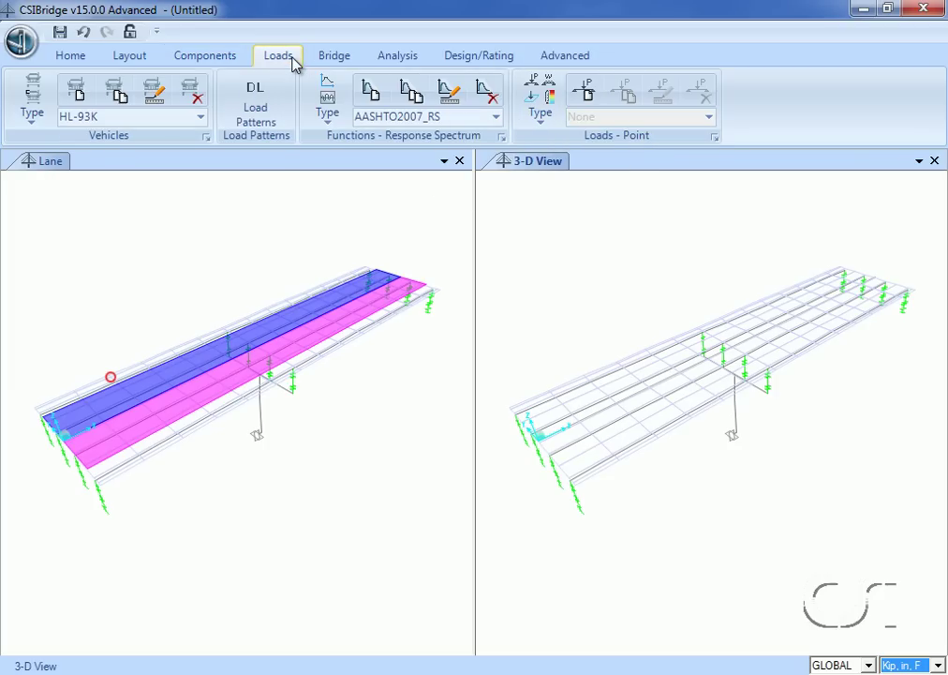
Step: Review the HL-93K/M/S vehicles and the VECL1 vehicle class without changes
{"action": "left_click", "coordinate": [34, 105]}
{"action": "left_click", "coordinate": [43, 141]}
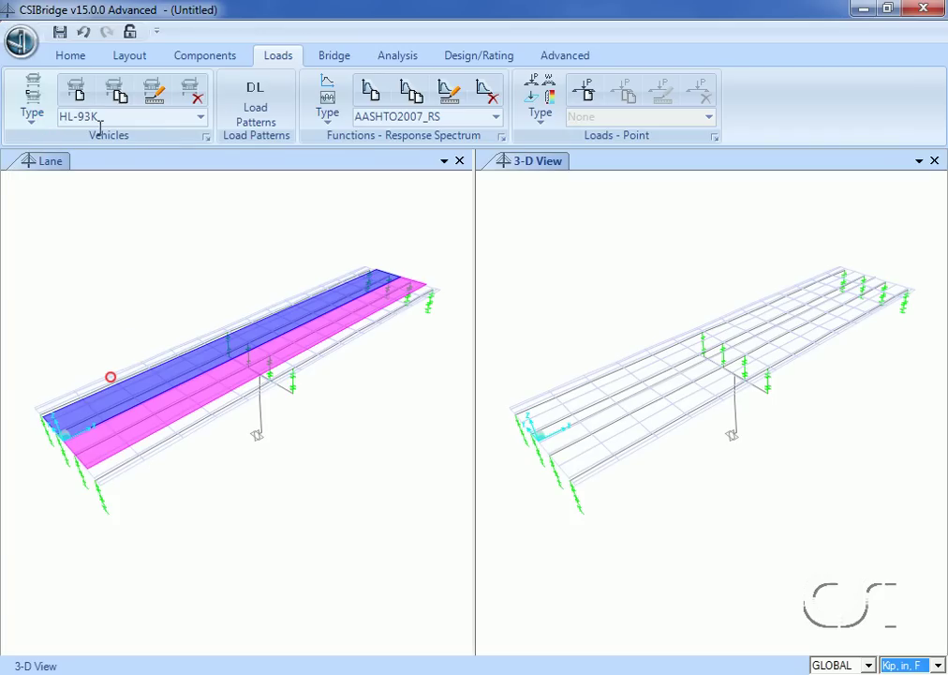
{"action": "left_click", "coordinate": [201, 117]}
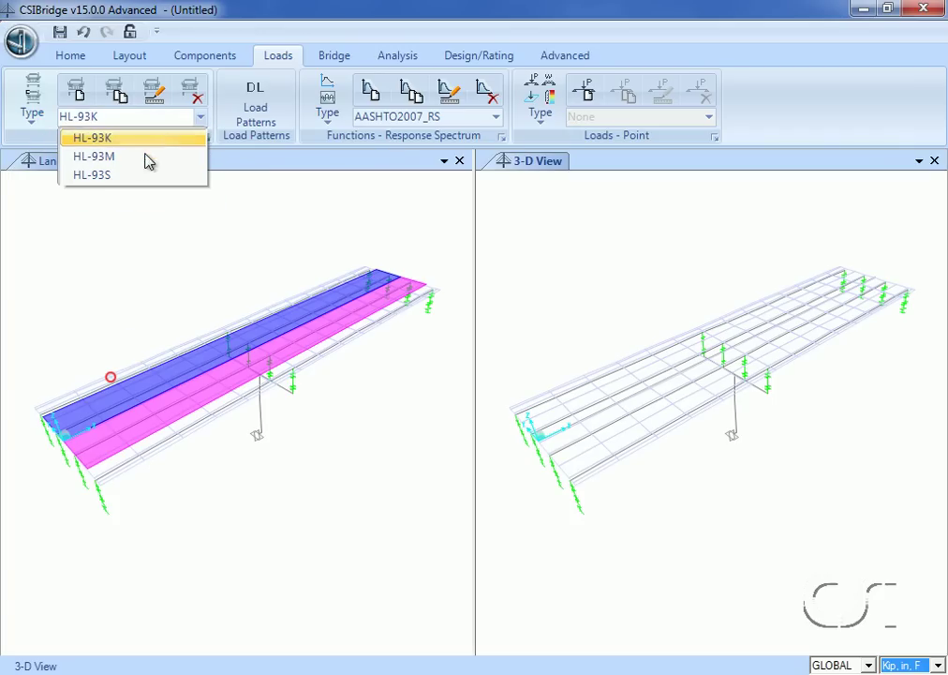
{"action": "left_click", "coordinate": [42, 114]}
{"action": "left_click", "coordinate": [41, 113]}
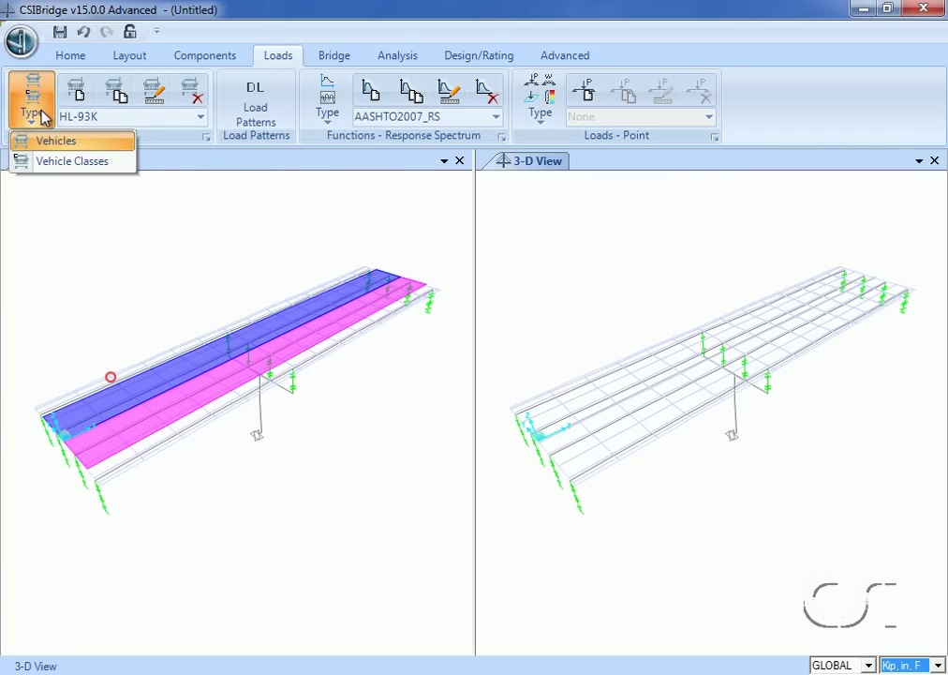
{"action": "left_click", "coordinate": [45, 159]}
{"action": "left_click", "coordinate": [201, 117]}
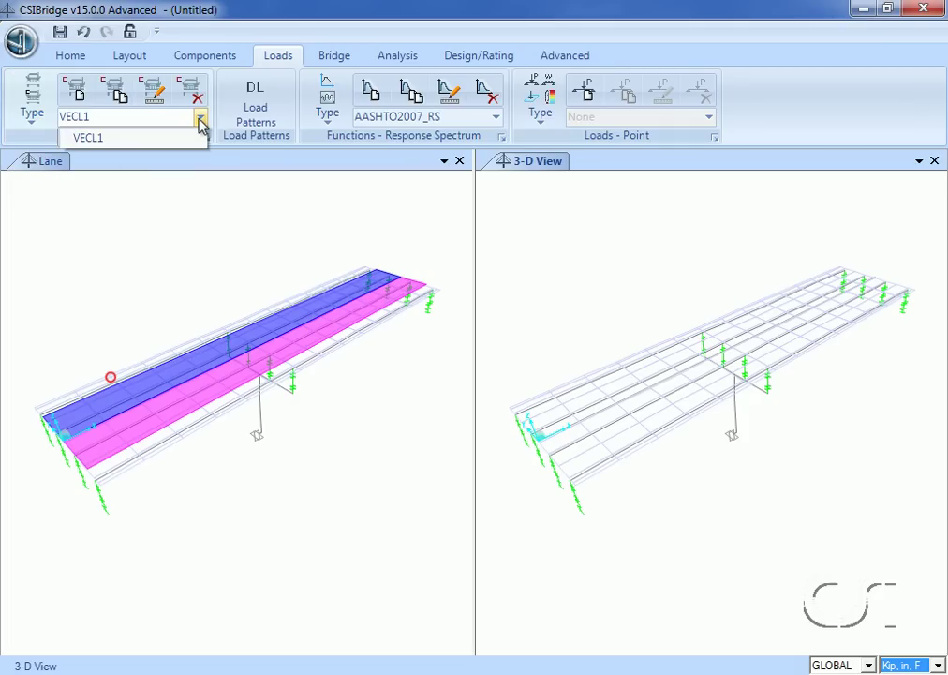
{"action": "left_click", "coordinate": [264, 112]}
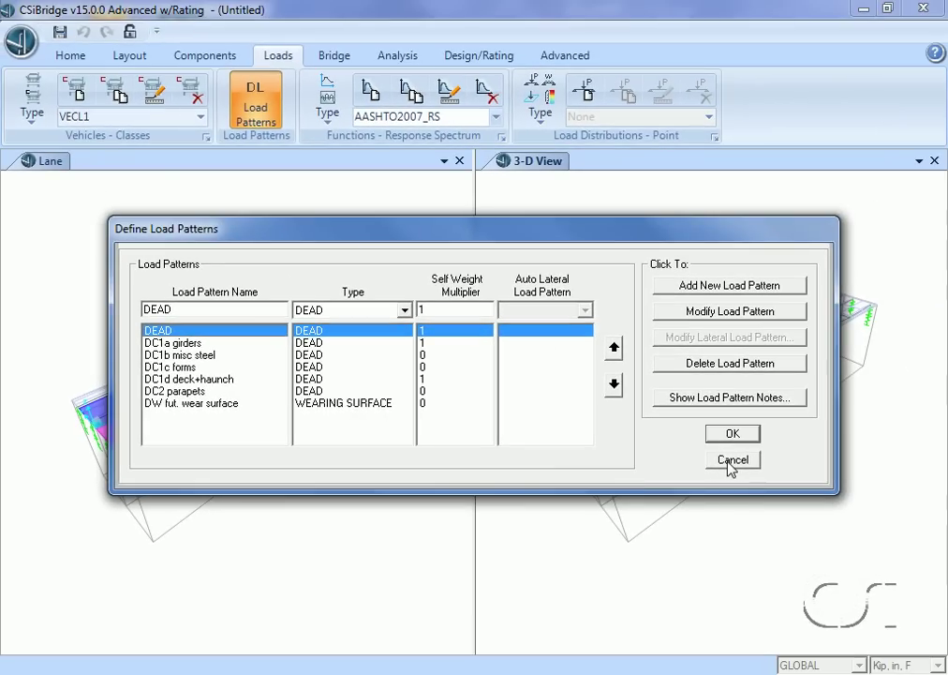
{"action": "left_click", "coordinate": [732, 460]}
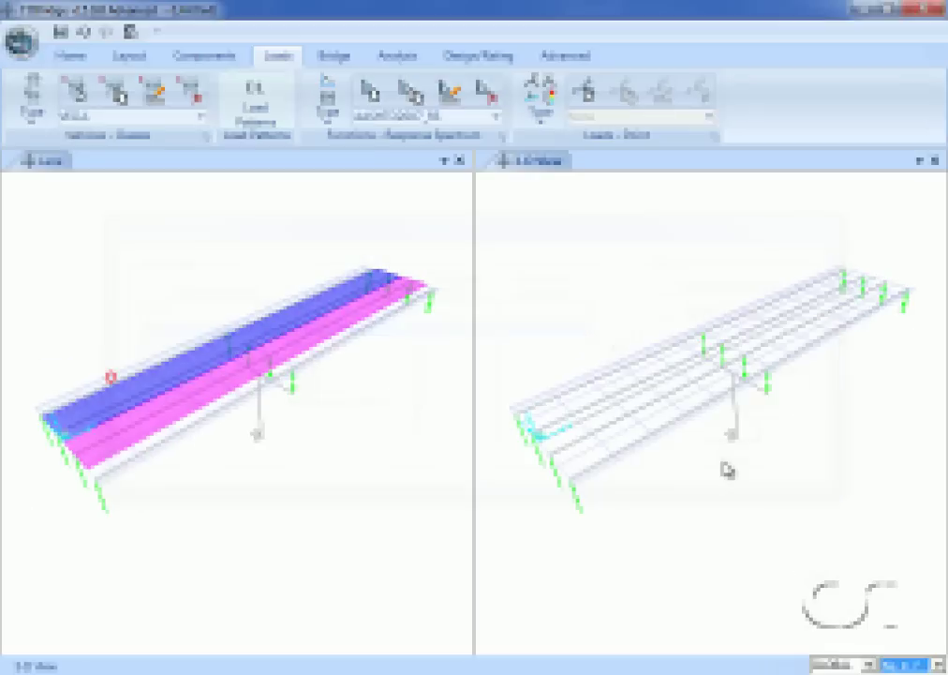
{"action": "left_click", "coordinate": [324, 59]}
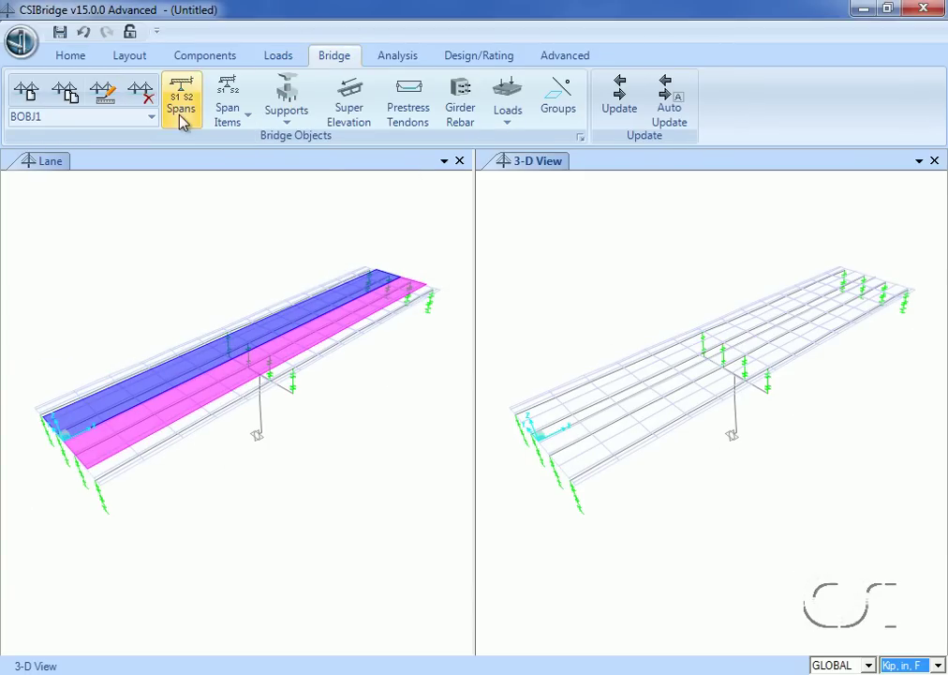
{"action": "left_click", "coordinate": [150, 117]}
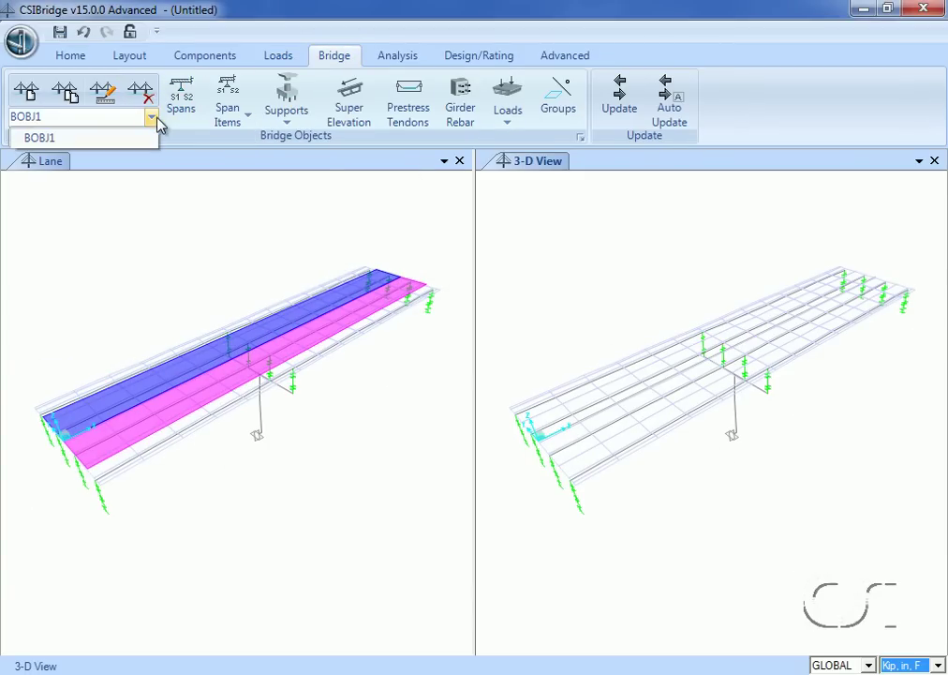
{"action": "left_click", "coordinate": [42, 139]}
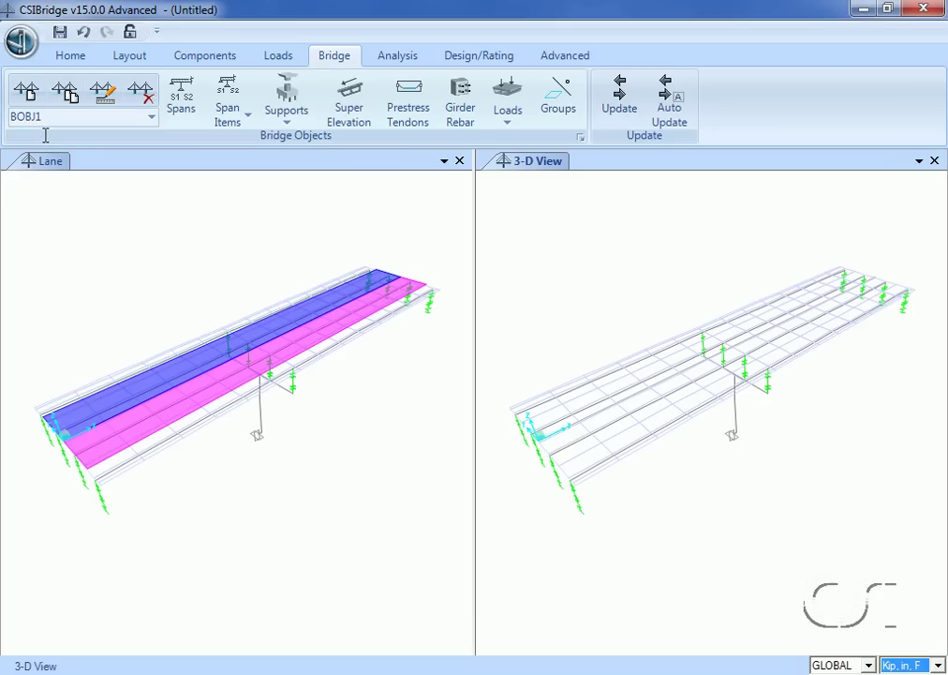
{"action": "left_click", "coordinate": [103, 91]}
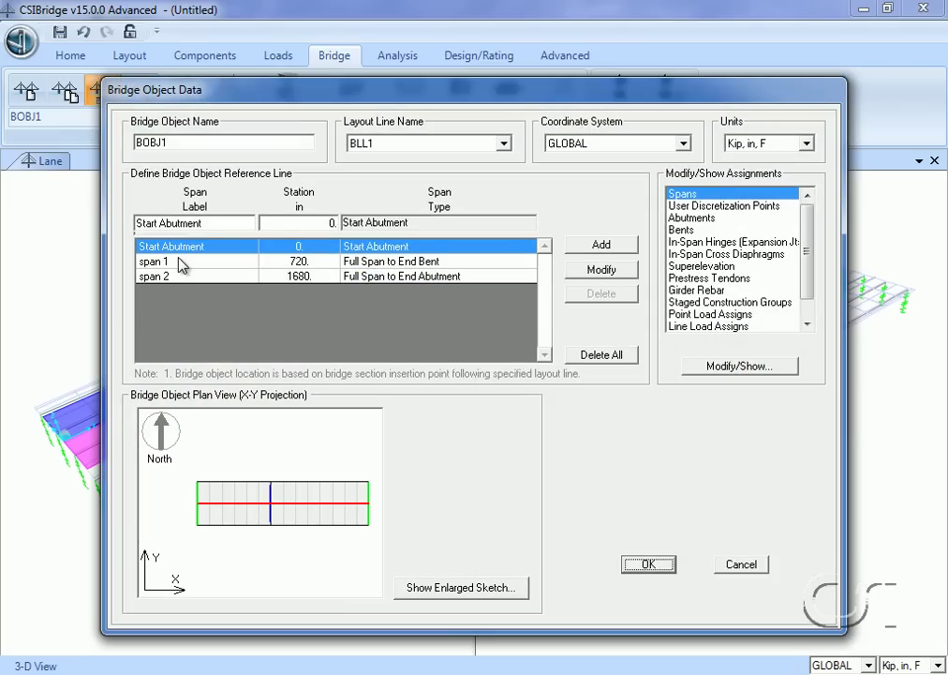
{"action": "left_click", "coordinate": [180, 263]}
{"action": "left_click", "coordinate": [184, 277]}
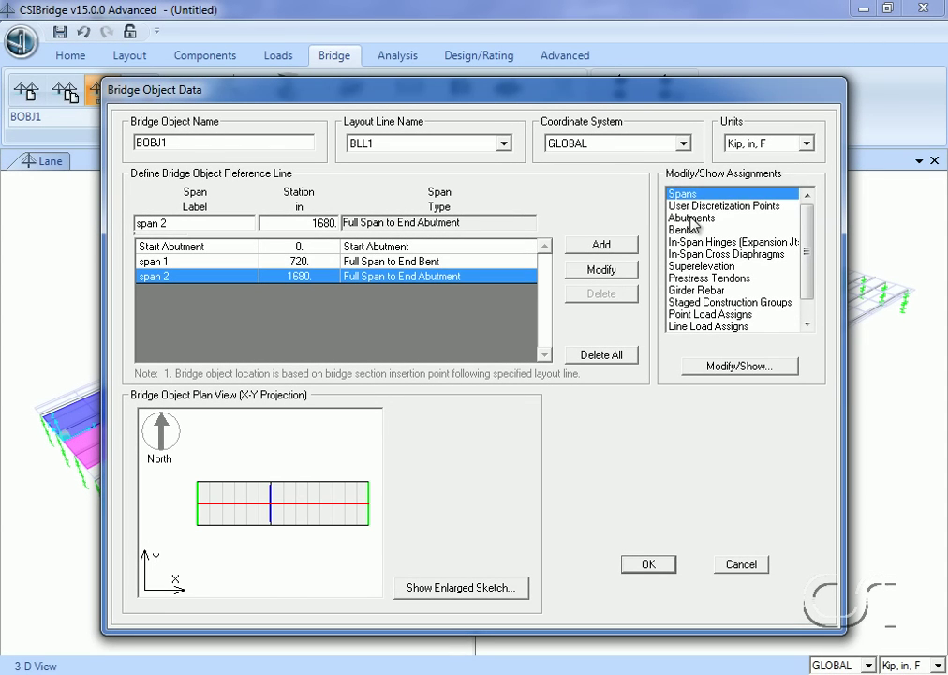
{"action": "left_click", "coordinate": [691, 219]}
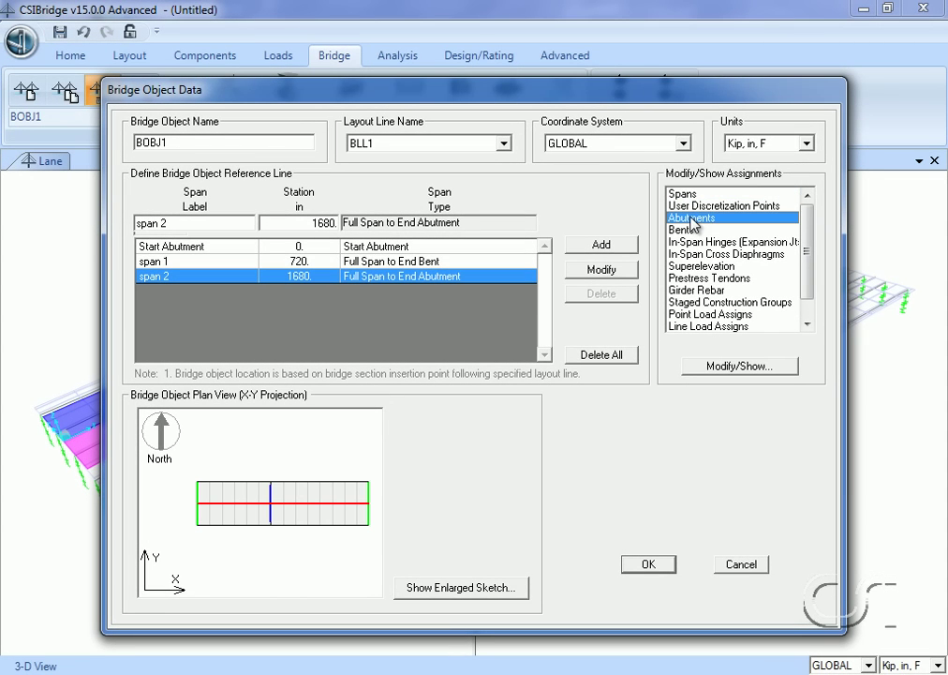
{"action": "left_click", "coordinate": [727, 371]}
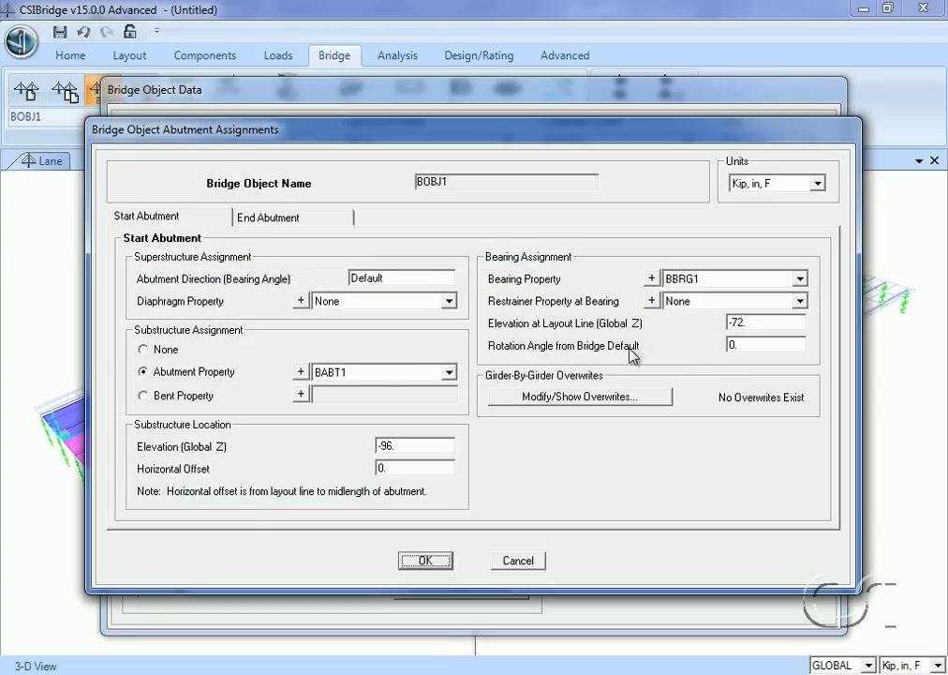
{"action": "left_click", "coordinate": [328, 223]}
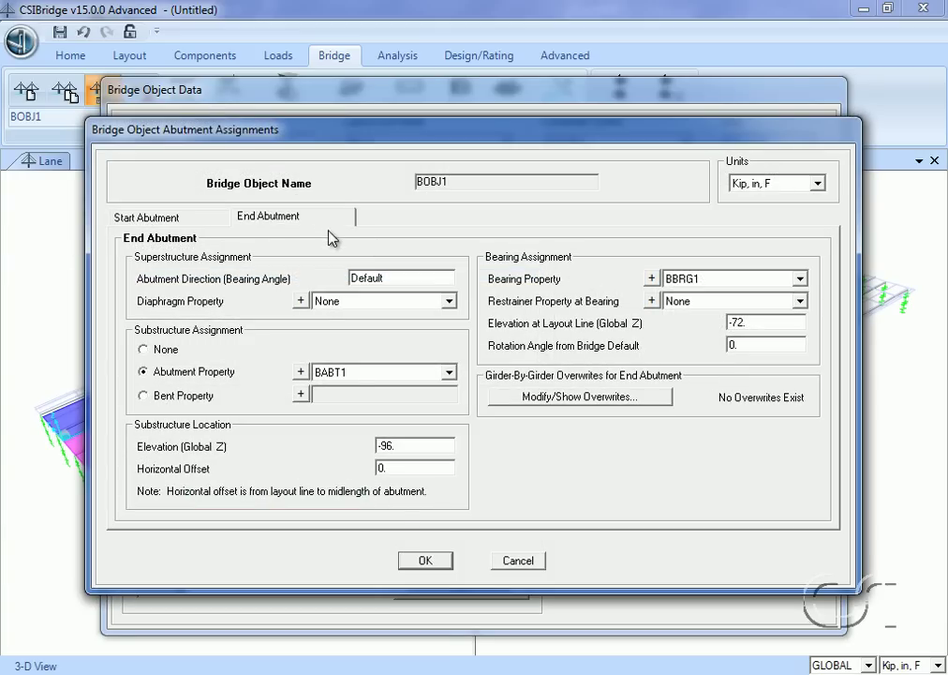
{"action": "left_click", "coordinate": [425, 559]}
{"action": "left_click", "coordinate": [685, 232]}
{"action": "left_click", "coordinate": [738, 365]}
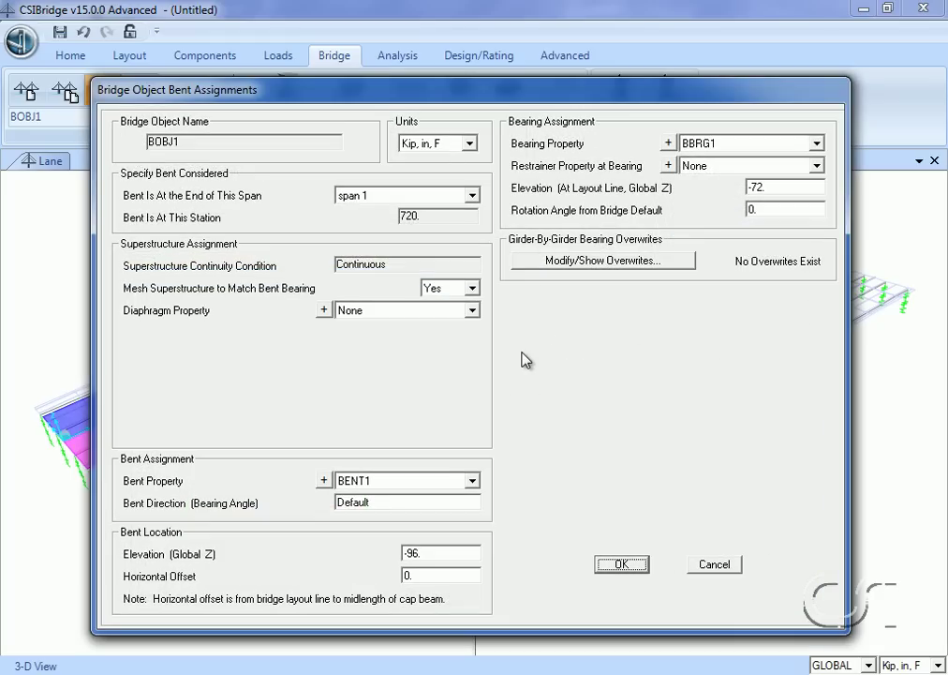
{"action": "left_click", "coordinate": [622, 565]}
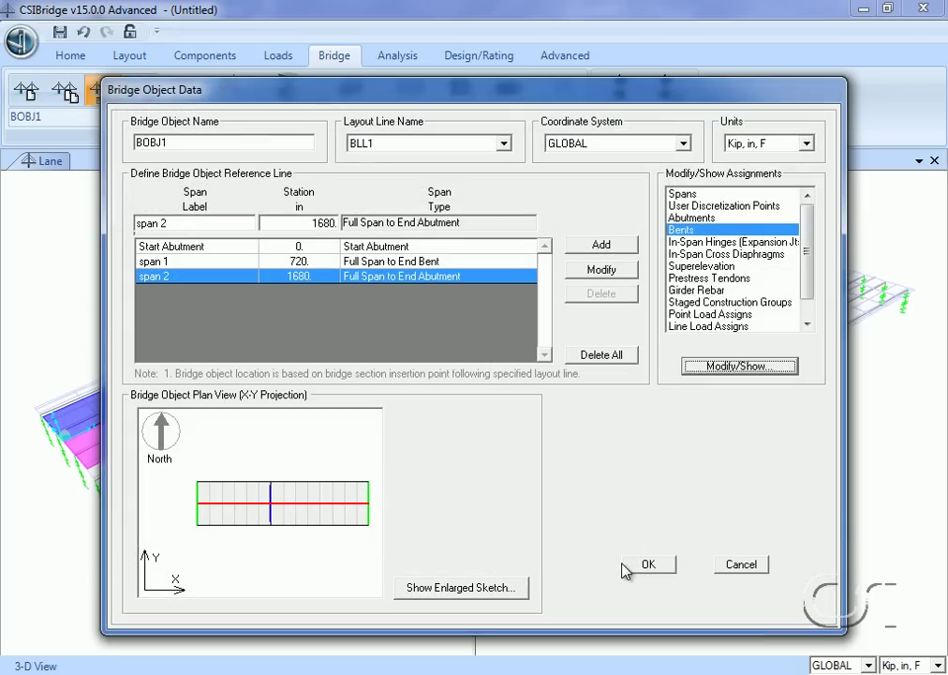
Step: Add span 1 cross-diaphragms at 240 and 480 in
{"action": "left_click", "coordinate": [731, 255]}
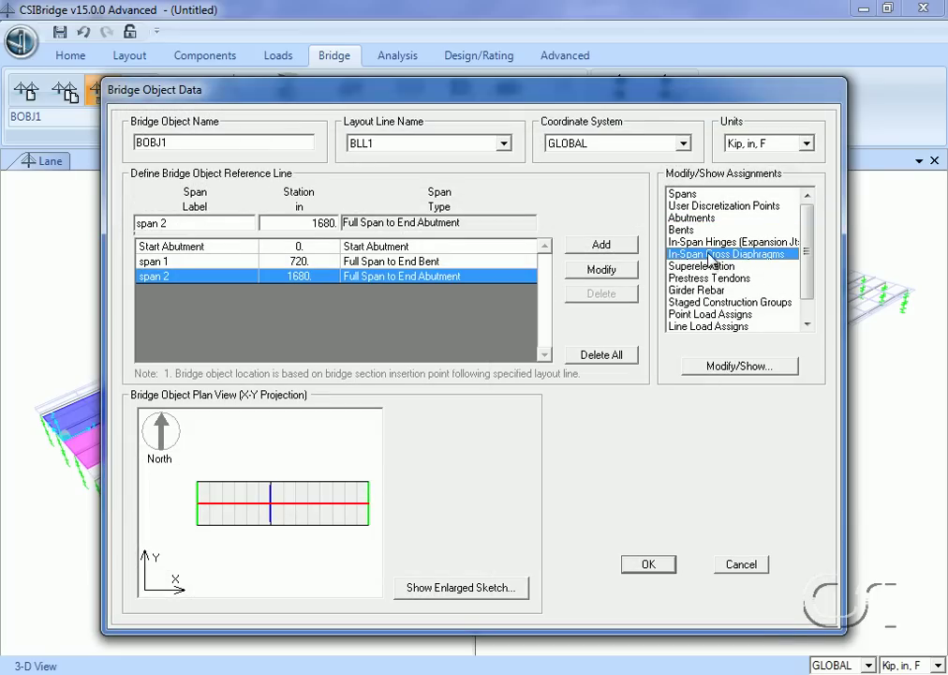
{"action": "left_click", "coordinate": [732, 368]}
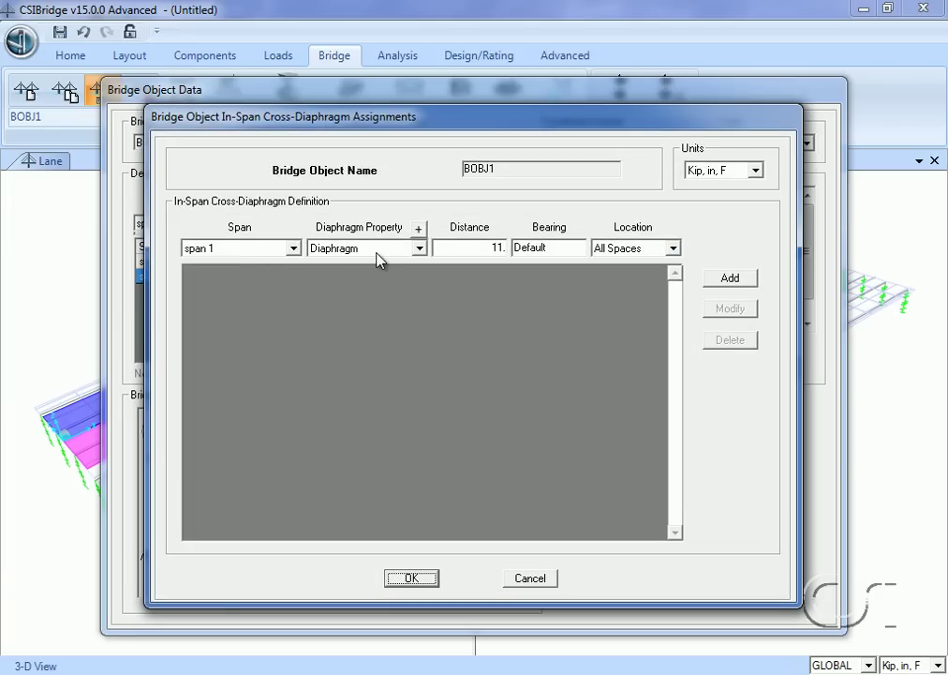
{"action": "double_click", "coordinate": [484, 245]}
{"action": "type", "text": "240"}
{"action": "left_click", "coordinate": [716, 278]}
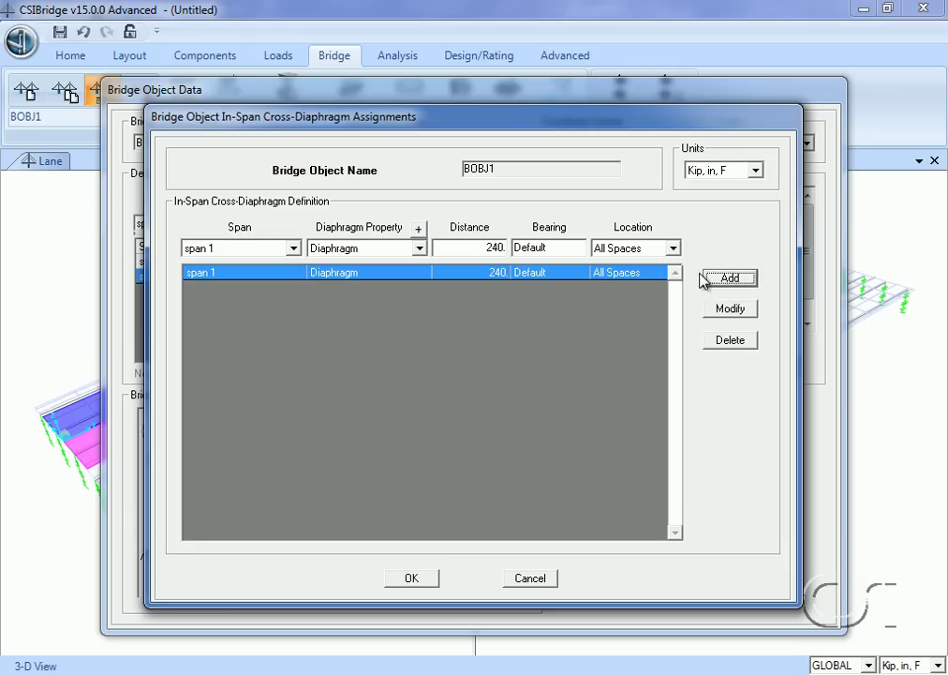
{"action": "double_click", "coordinate": [496, 247]}
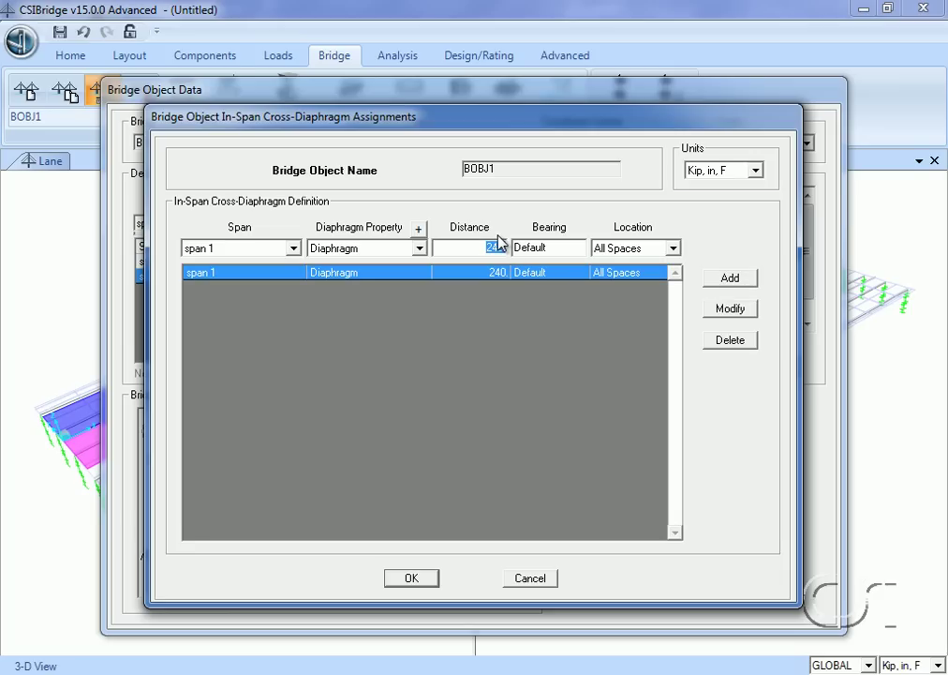
{"action": "type", "text": "480"}
{"action": "left_click", "coordinate": [753, 282]}
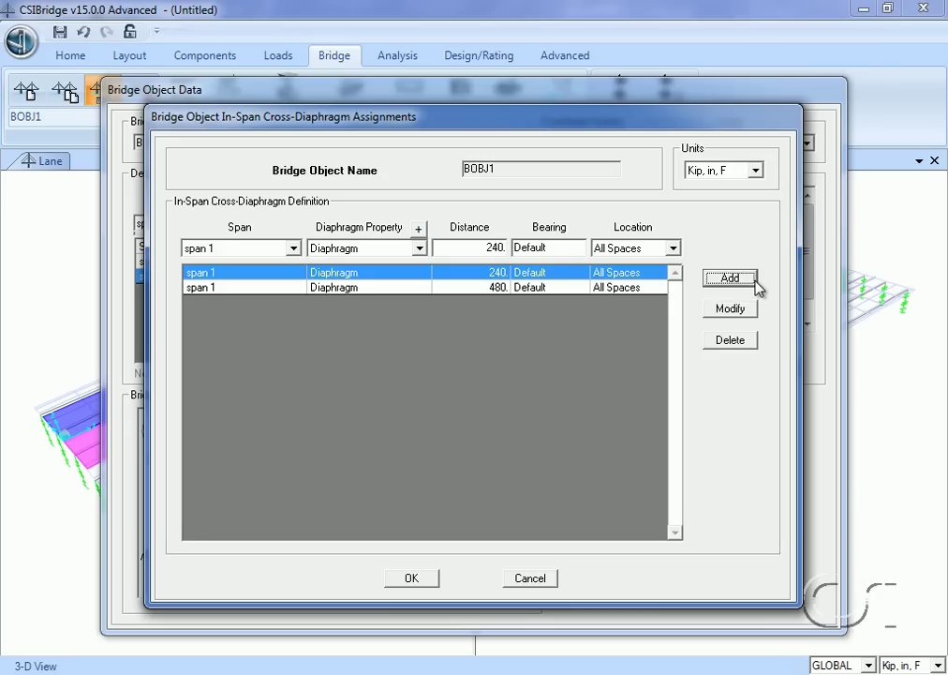
Step: Add span 2 cross-diaphragms at 240, 480 and 720 in, and confirm the assignments
{"action": "left_click", "coordinate": [298, 249]}
{"action": "left_click", "coordinate": [251, 275]}
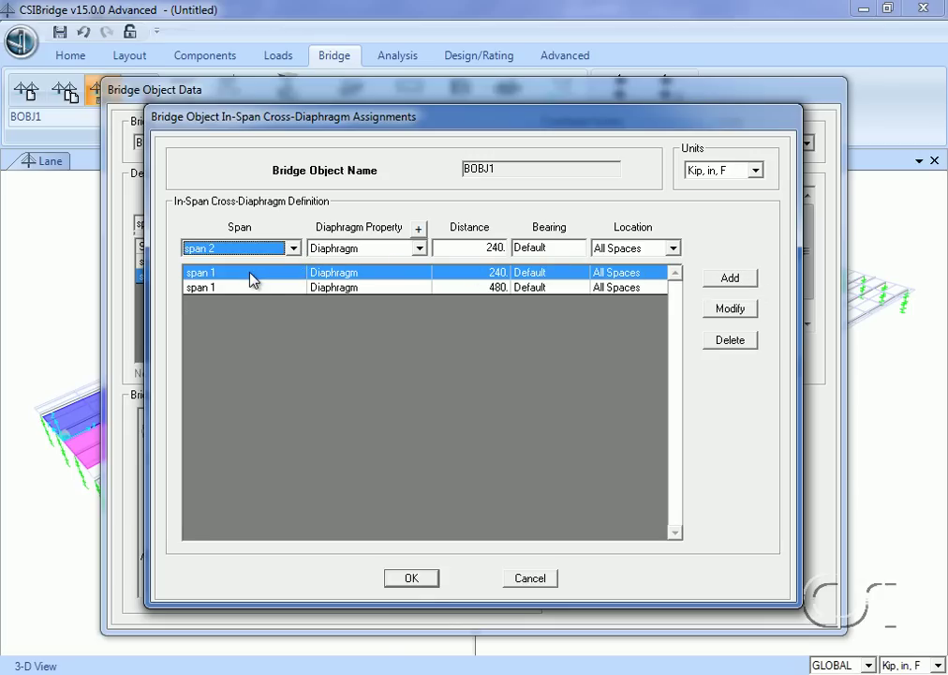
{"action": "left_click", "coordinate": [752, 281]}
{"action": "left_click", "coordinate": [293, 248]}
{"action": "left_click", "coordinate": [237, 277]}
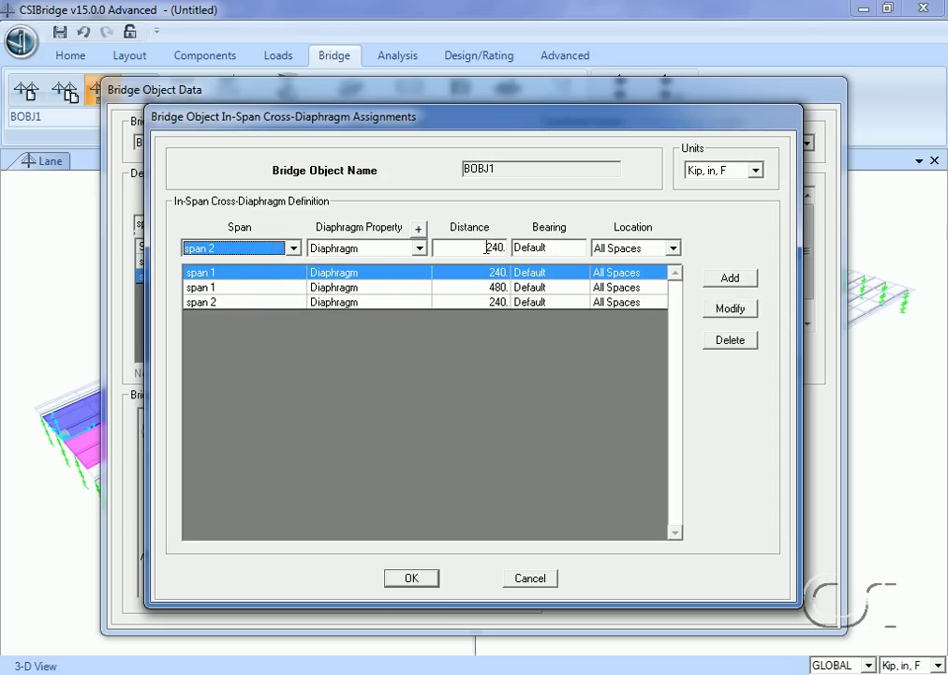
{"action": "double_click", "coordinate": [494, 248]}
{"action": "type", "text": "480"}
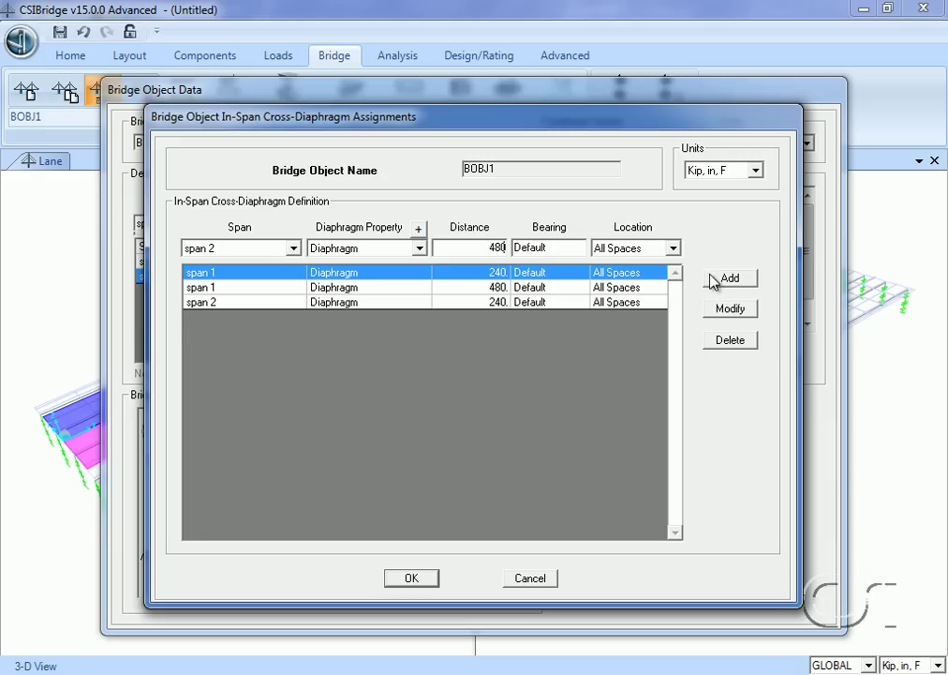
{"action": "left_click", "coordinate": [719, 279]}
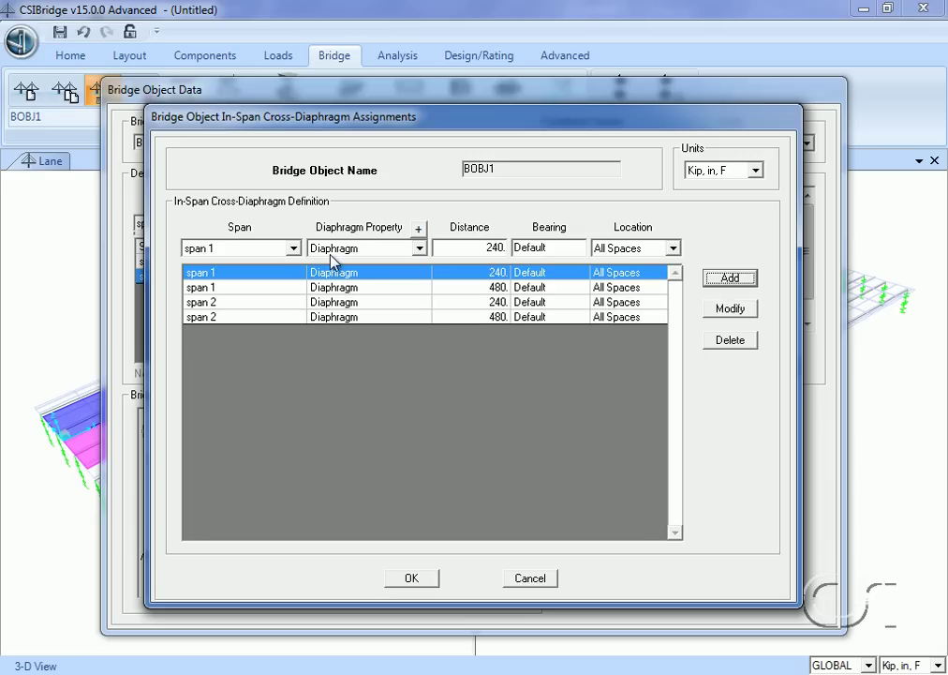
{"action": "left_click", "coordinate": [293, 248]}
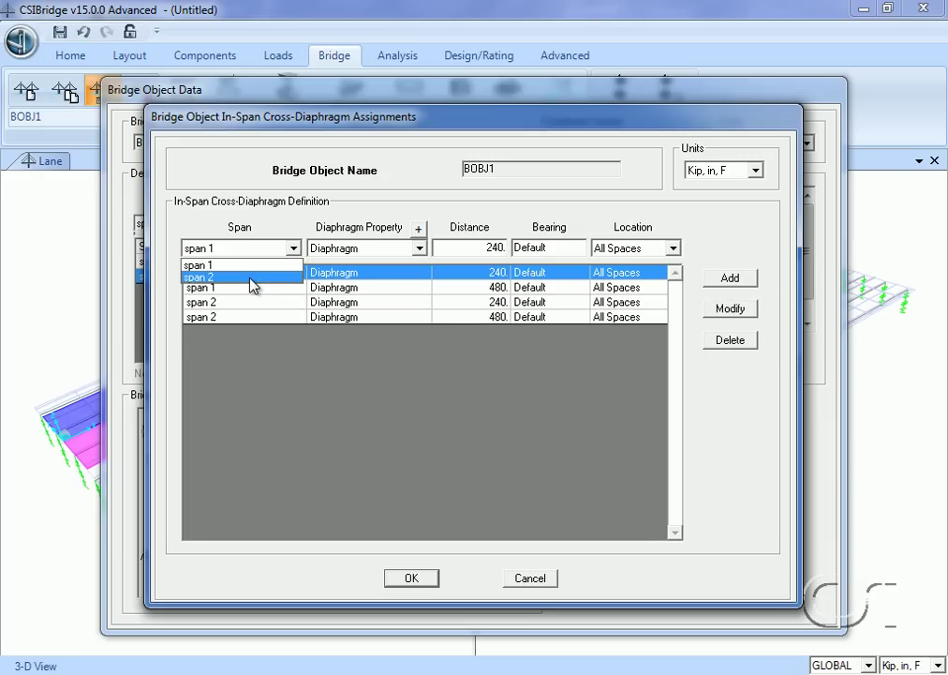
{"action": "left_click", "coordinate": [250, 278]}
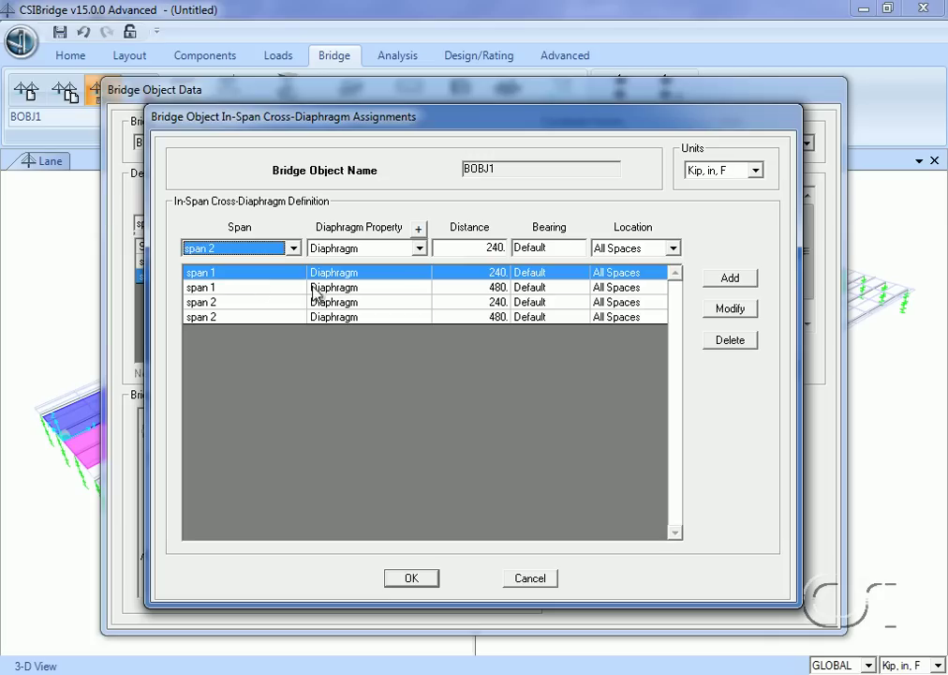
{"action": "double_click", "coordinate": [498, 248]}
{"action": "type", "text": "7"}
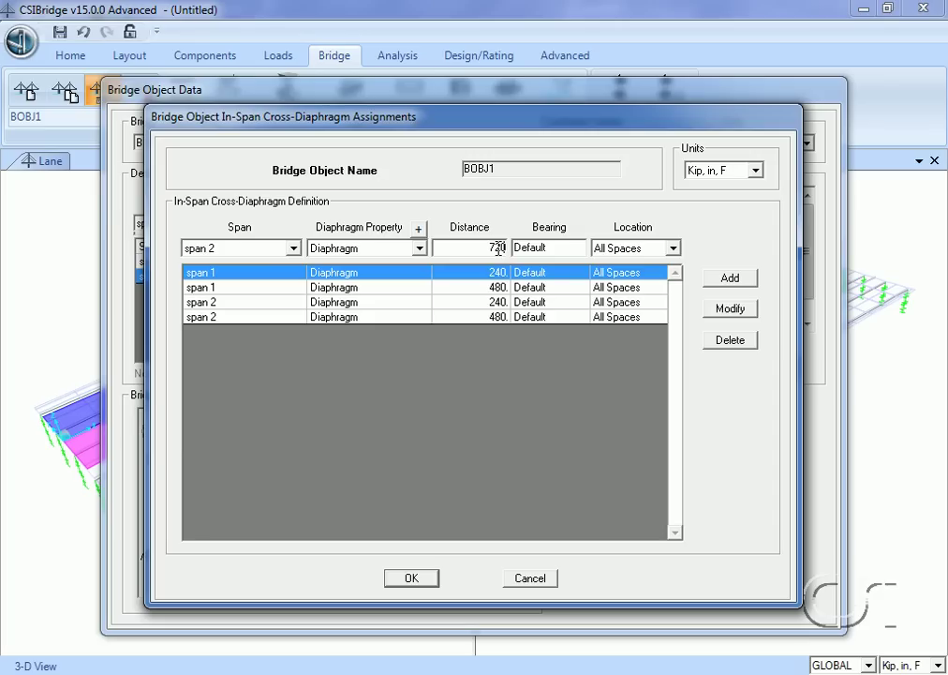
{"action": "left_click", "coordinate": [731, 280]}
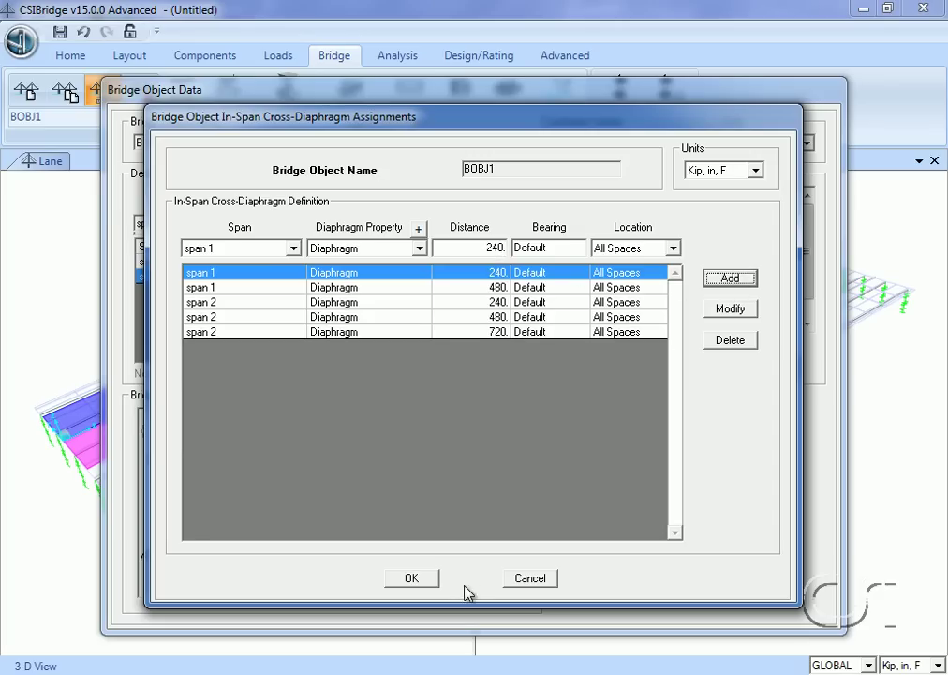
{"action": "left_click", "coordinate": [424, 581]}
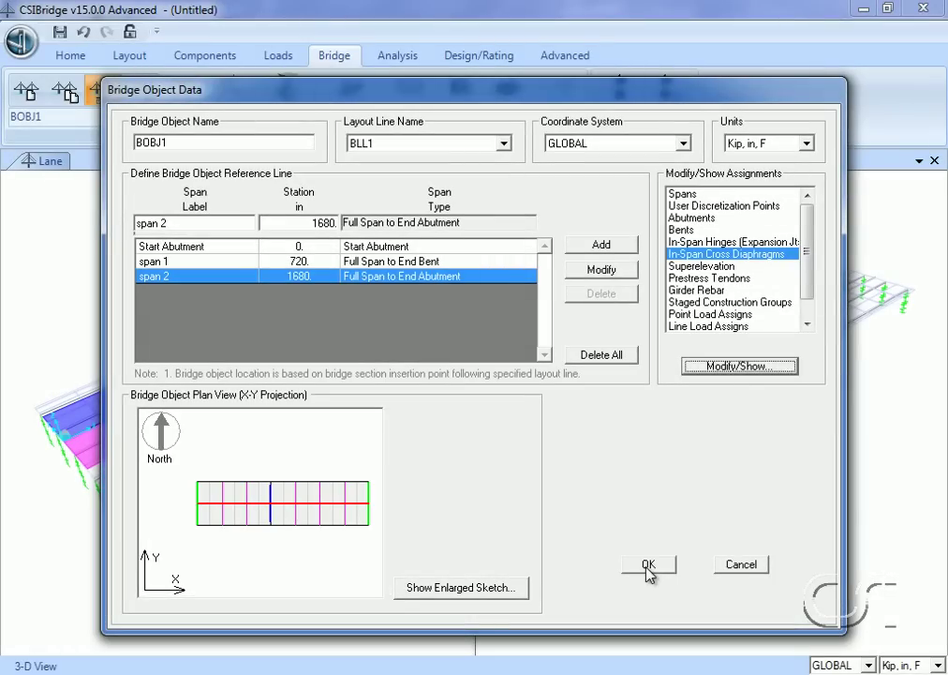
Step: Regenerate BOBJ1's linked model as area objects and close the second 3-D view
{"action": "left_click", "coordinate": [649, 566]}
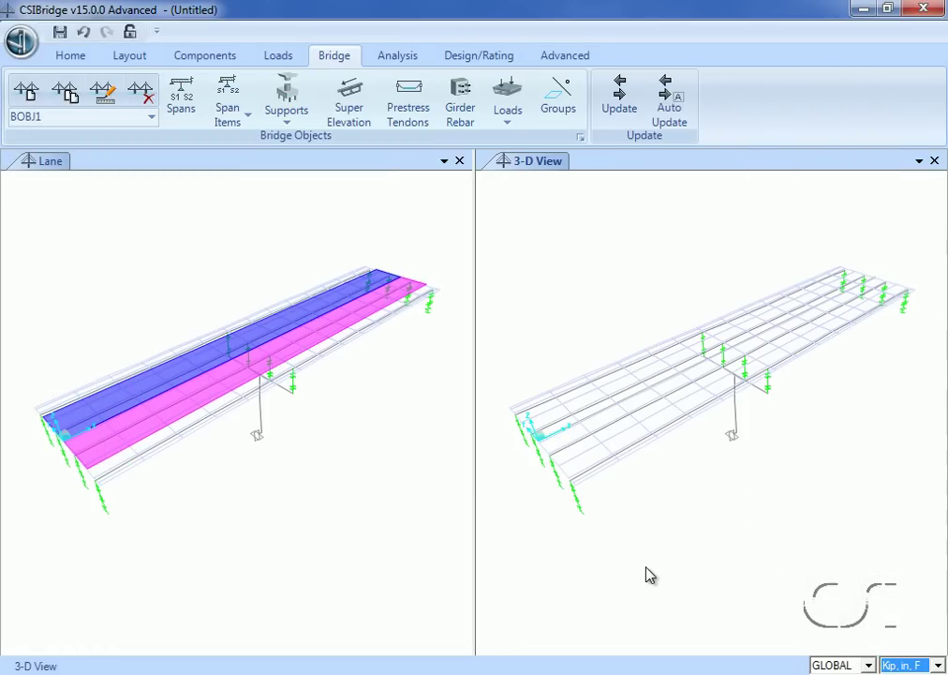
{"action": "left_click", "coordinate": [618, 101]}
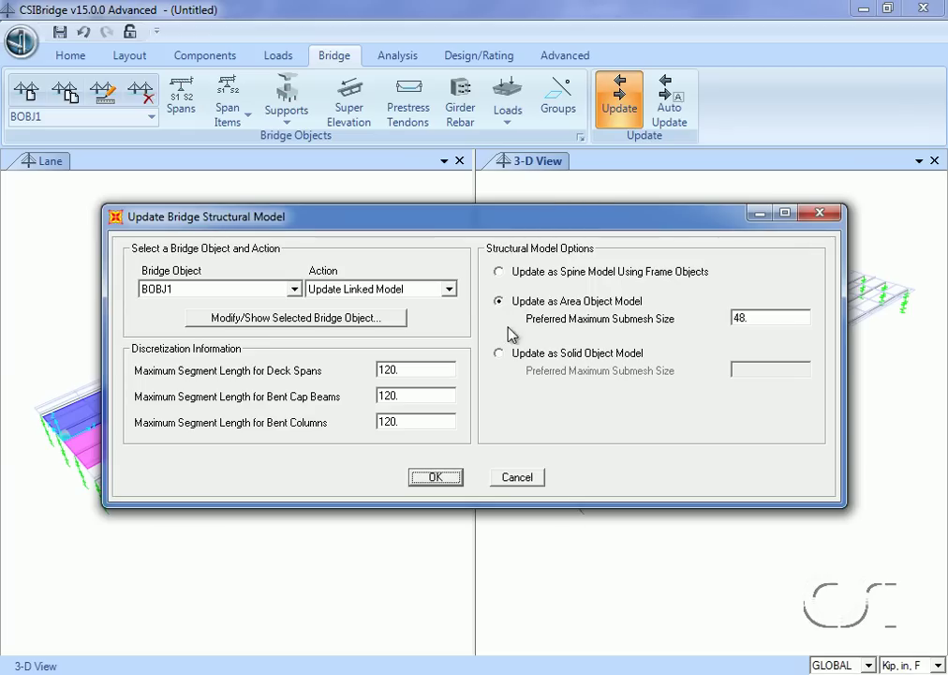
{"action": "left_click", "coordinate": [445, 479]}
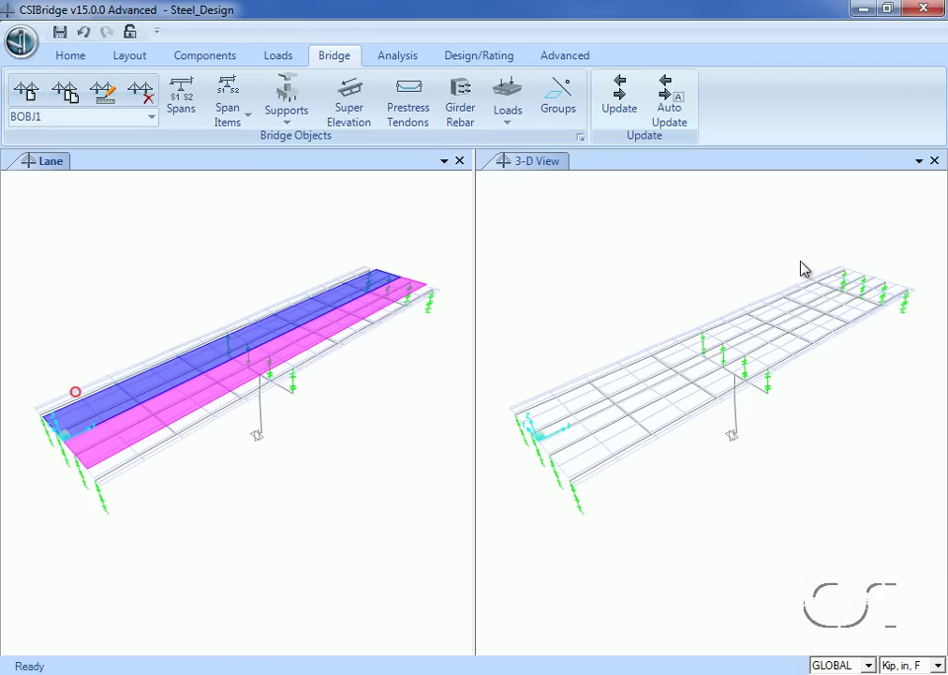
{"action": "left_click", "coordinate": [934, 161]}
Step: Zoom to the full bridge and turn on extruded display in the 3-D view
{"action": "left_click", "coordinate": [69, 56]}
{"action": "left_click", "coordinate": [100, 80]}
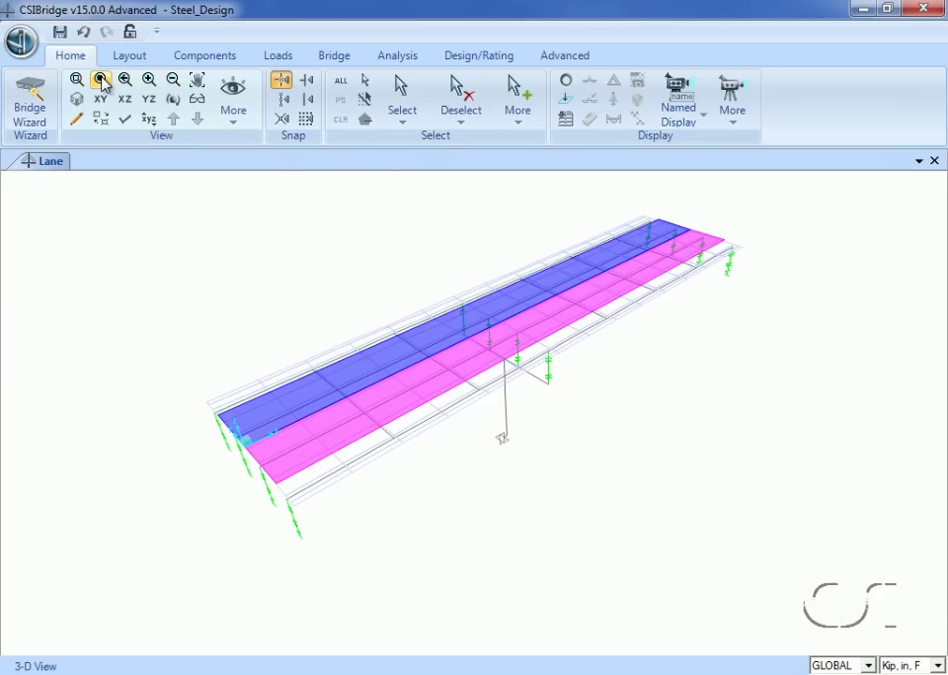
{"action": "left_click", "coordinate": [128, 122]}
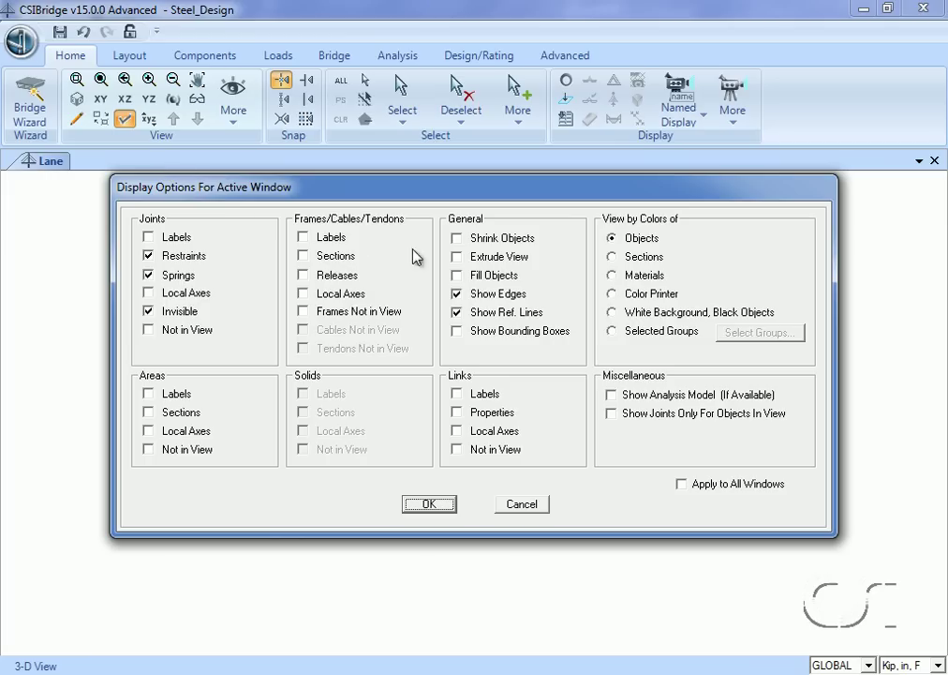
{"action": "left_click", "coordinate": [457, 257]}
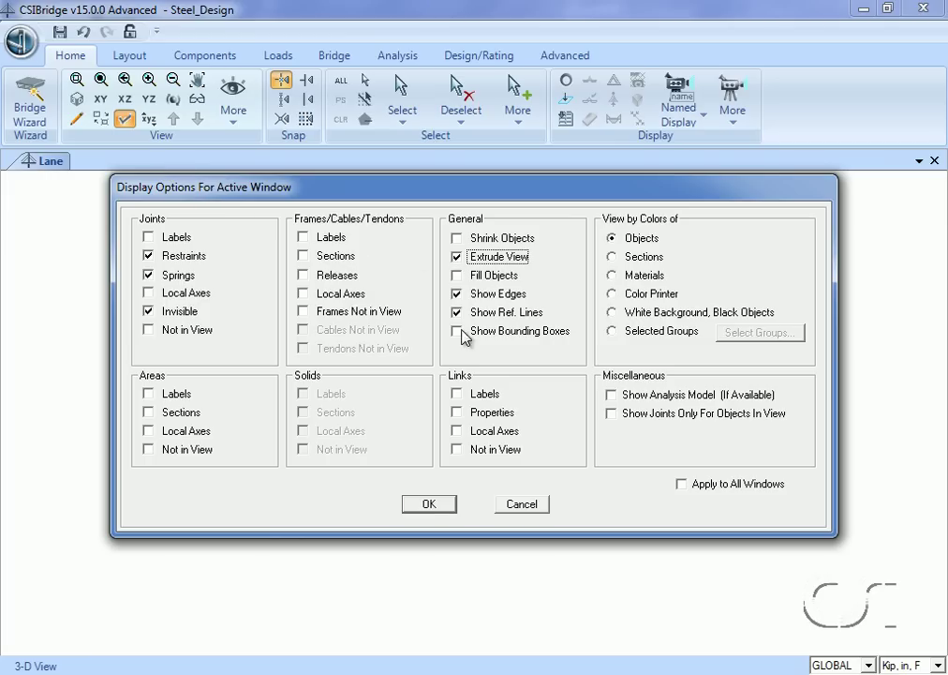
{"action": "left_click", "coordinate": [428, 506]}
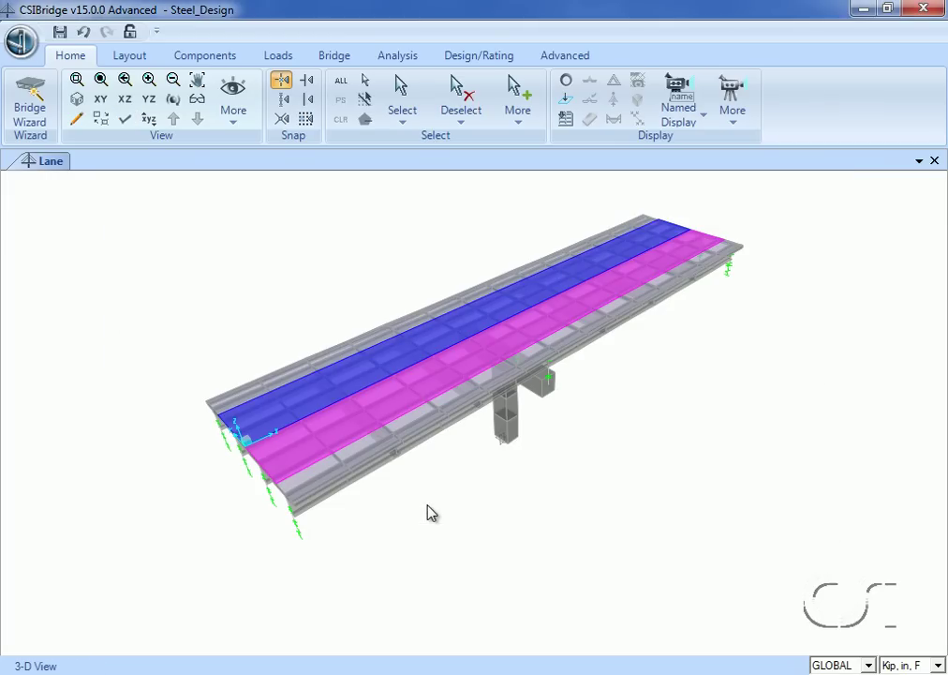
Step: Run the analysis for all load cases: DEAD, MODAL and MOVE1
{"action": "left_click", "coordinate": [413, 62]}
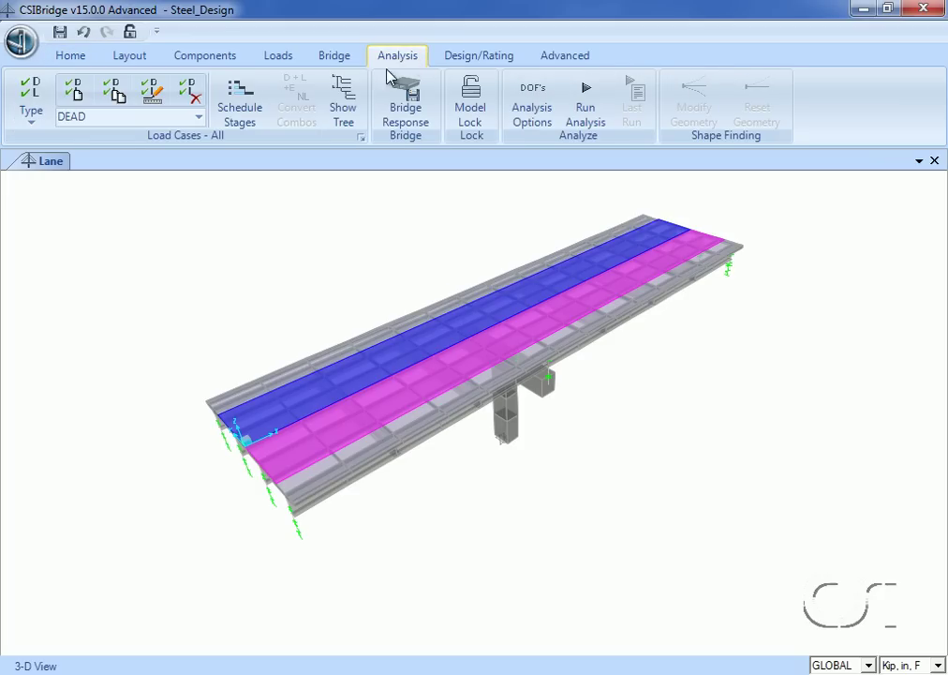
{"action": "left_click", "coordinate": [200, 117]}
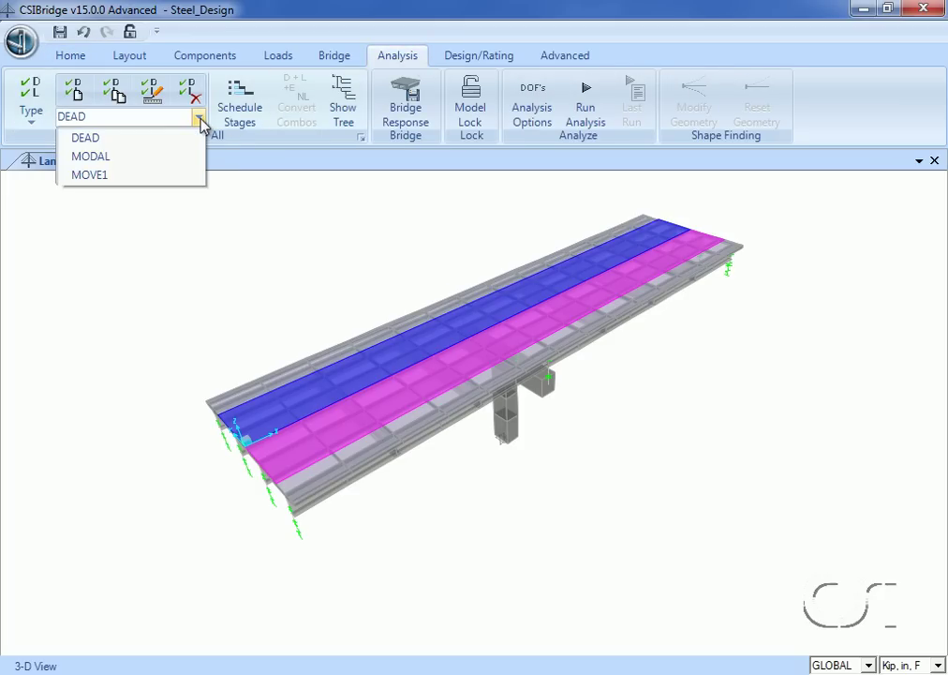
{"action": "left_click", "coordinate": [141, 176]}
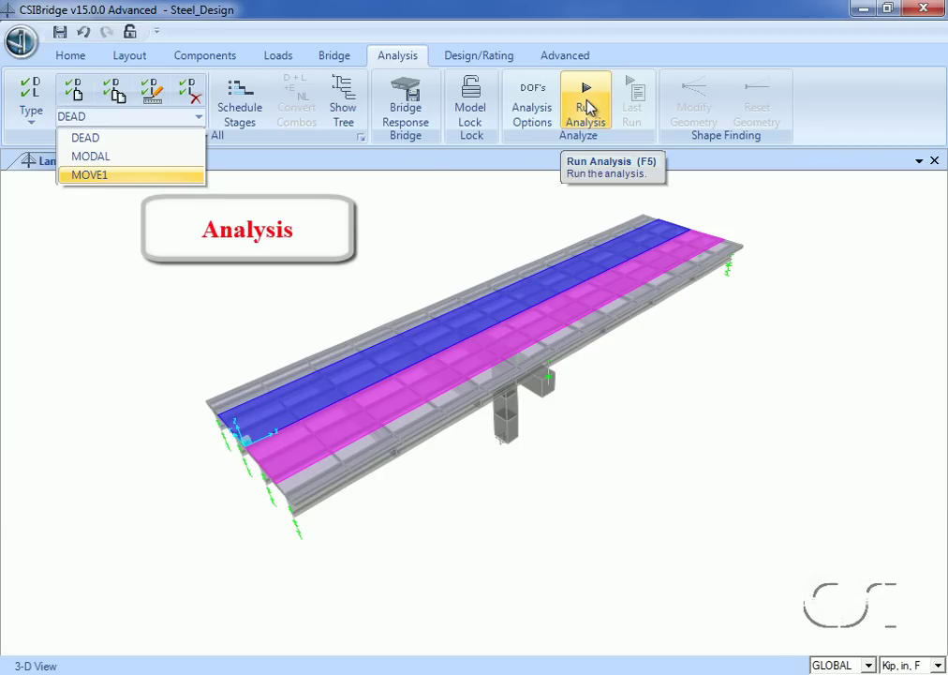
{"action": "left_click", "coordinate": [588, 106]}
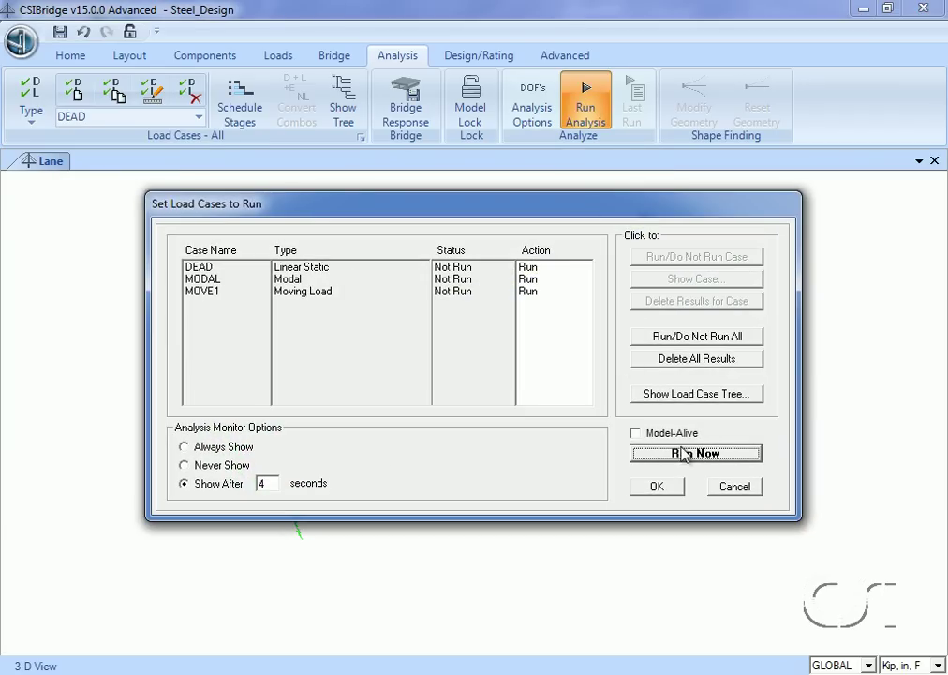
{"action": "left_click", "coordinate": [687, 451]}
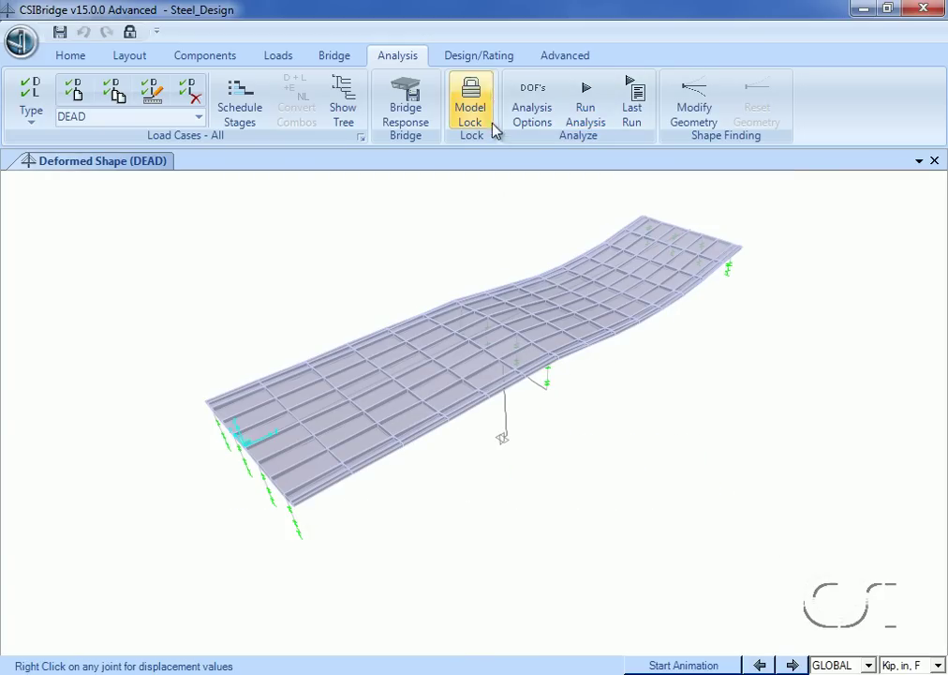
Step: Generate the default Bridge Design load combinations and review the generated combo list
{"action": "left_click", "coordinate": [491, 62]}
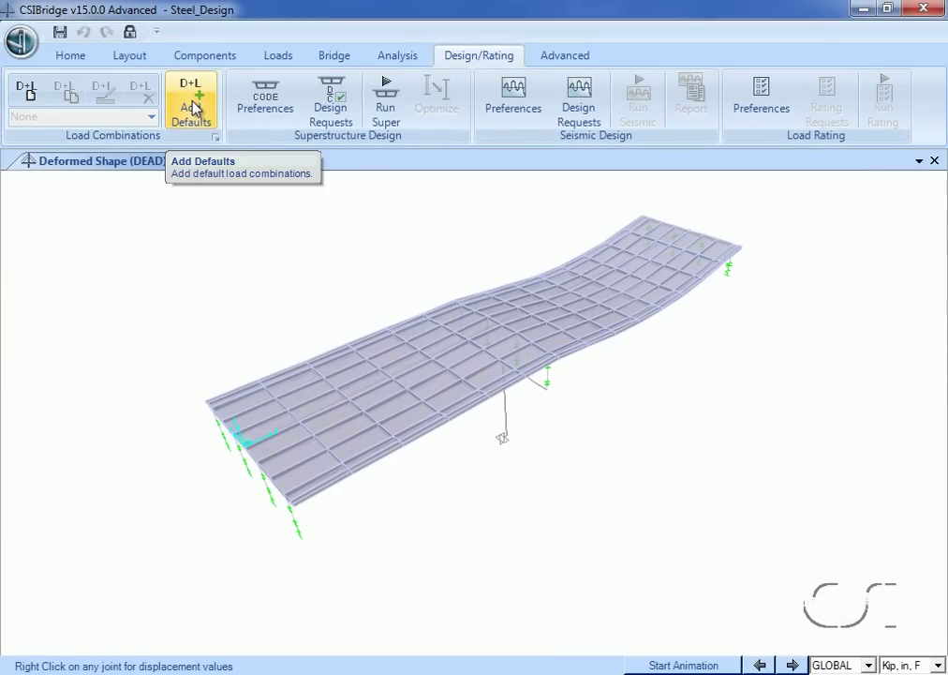
{"action": "left_click", "coordinate": [192, 105]}
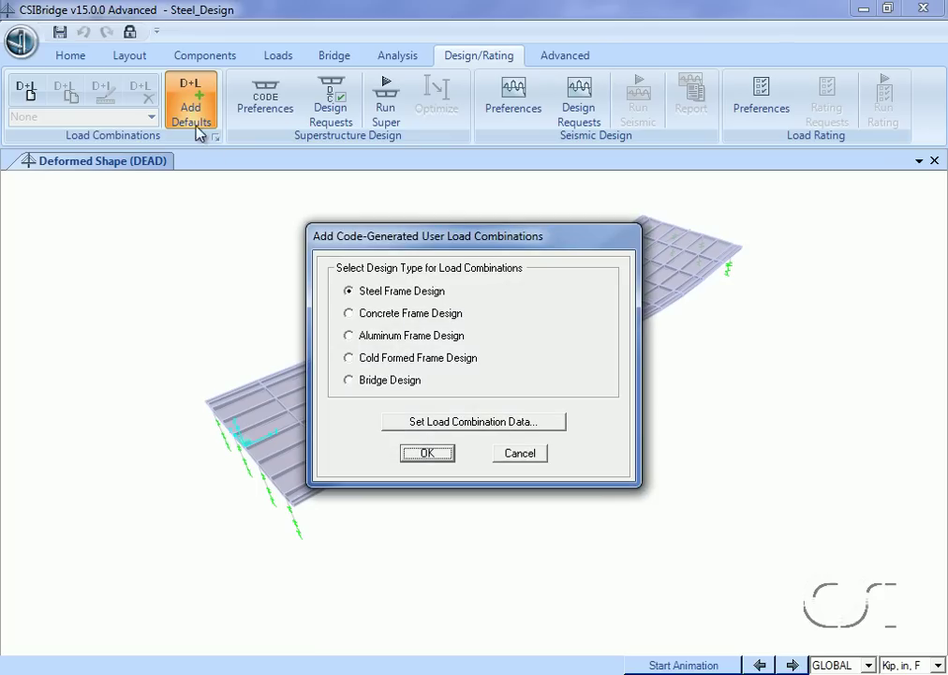
{"action": "left_click", "coordinate": [348, 381]}
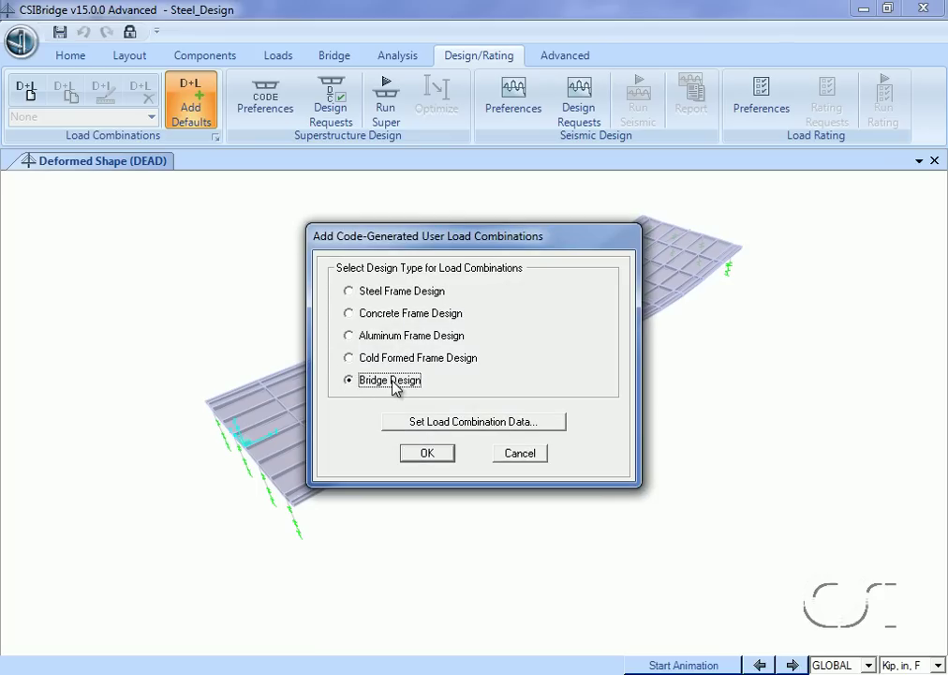
{"action": "left_click", "coordinate": [426, 455]}
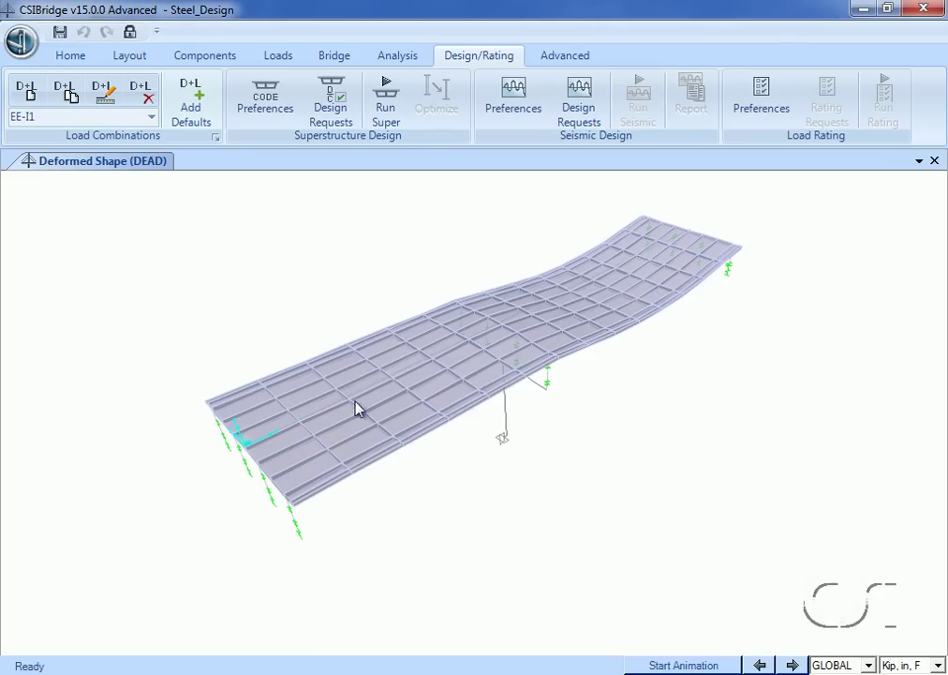
{"action": "left_click", "coordinate": [150, 116]}
{"action": "left_click_drag", "start_coordinate": [149, 154], "coordinate": [153, 268]}
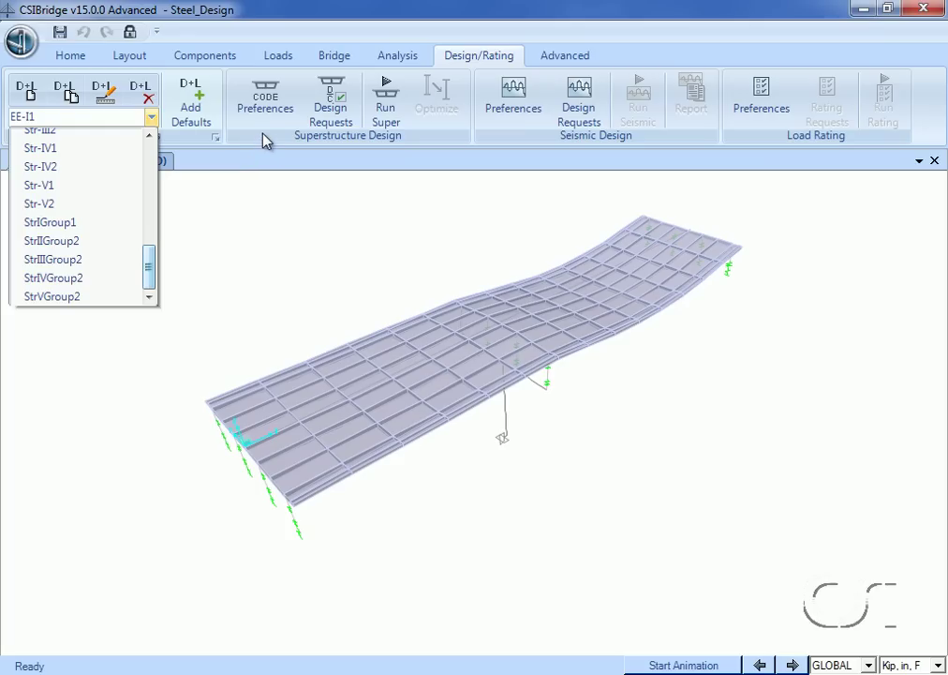
{"action": "left_click", "coordinate": [278, 106]}
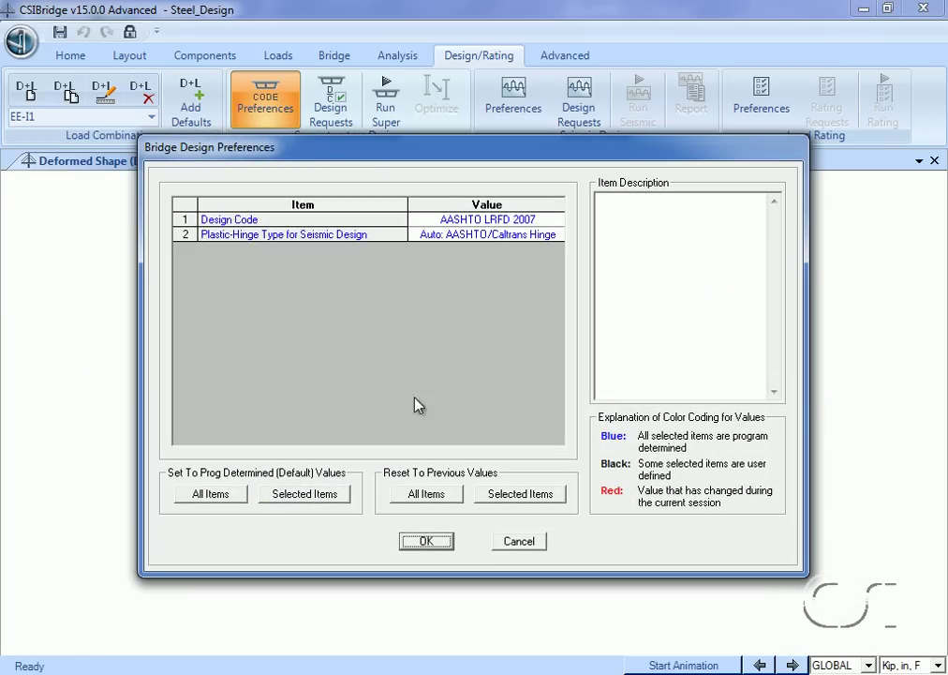
{"action": "left_click", "coordinate": [429, 541]}
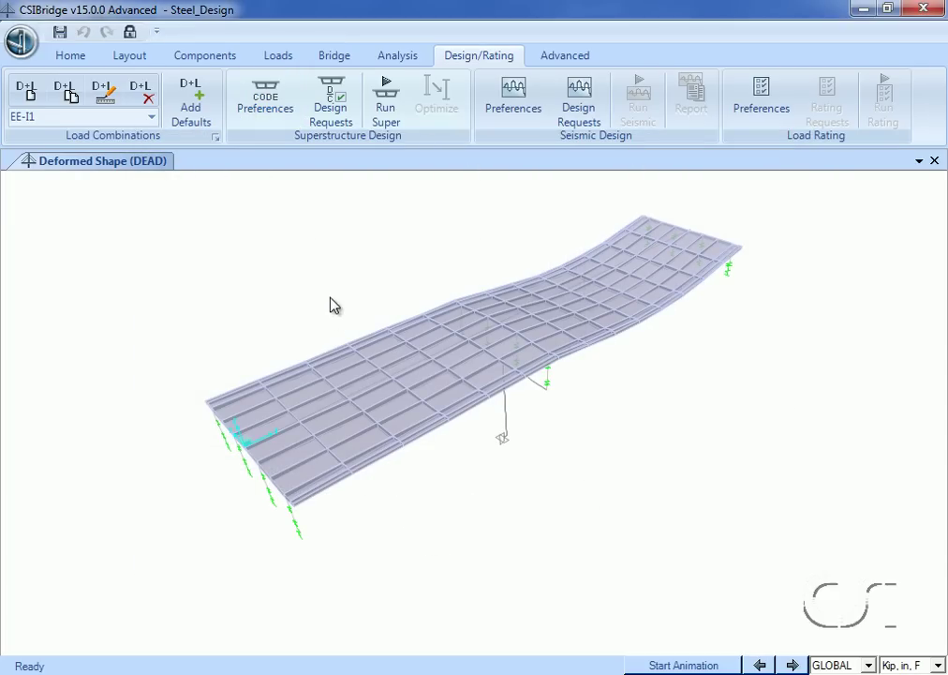
Step: Add design request DReq1 on BOBJ1 with LLD method 'Use Directly Girder Forces from Analysis'
{"action": "left_click", "coordinate": [343, 111]}
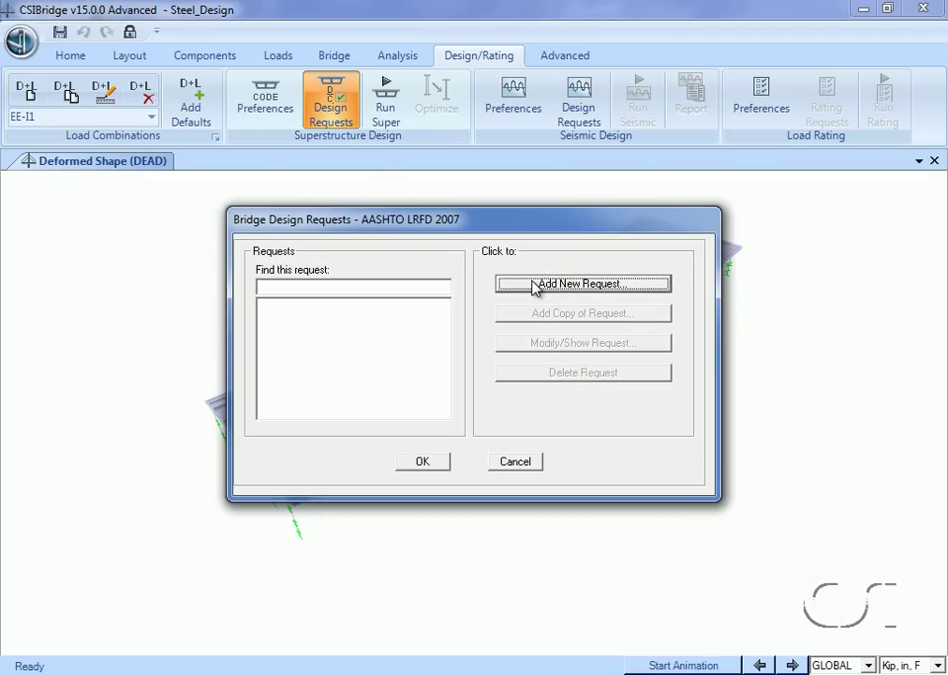
{"action": "left_click", "coordinate": [534, 284]}
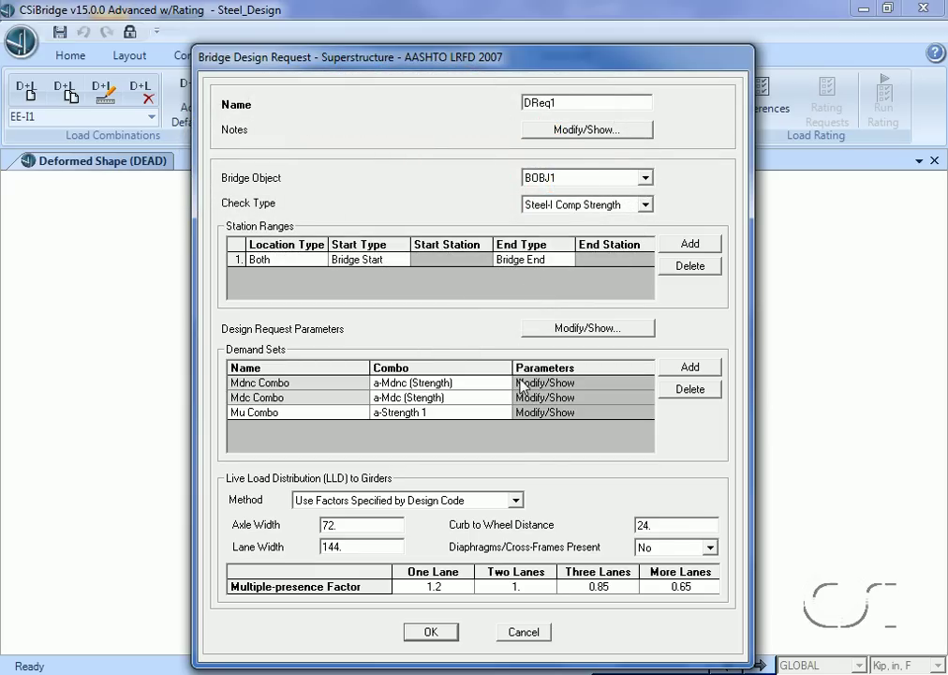
{"action": "left_click", "coordinate": [516, 504]}
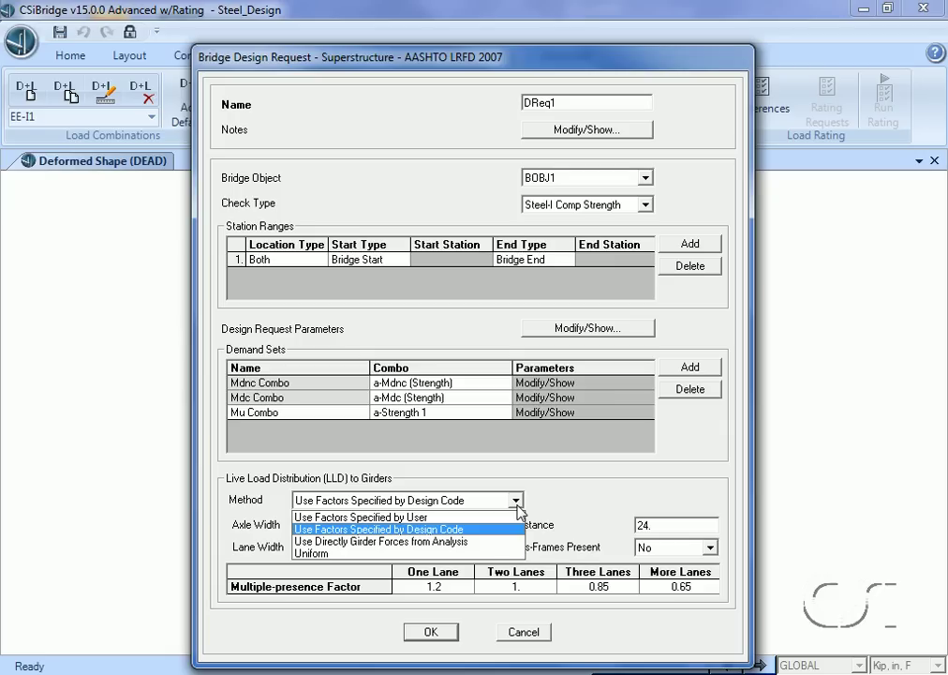
{"action": "left_click", "coordinate": [476, 543]}
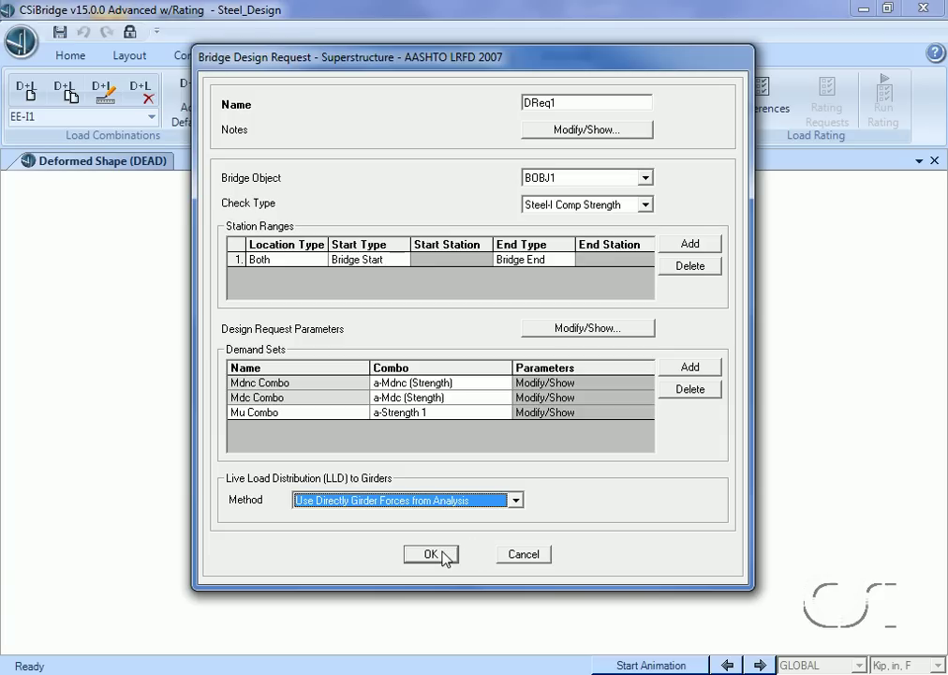
{"action": "left_click", "coordinate": [445, 558]}
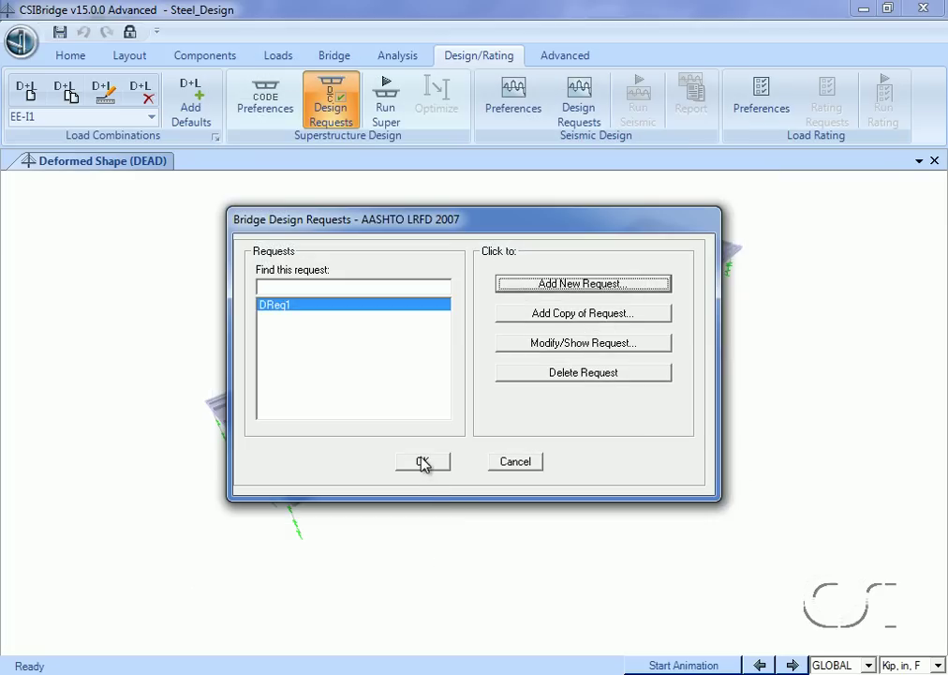
{"action": "left_click", "coordinate": [421, 463]}
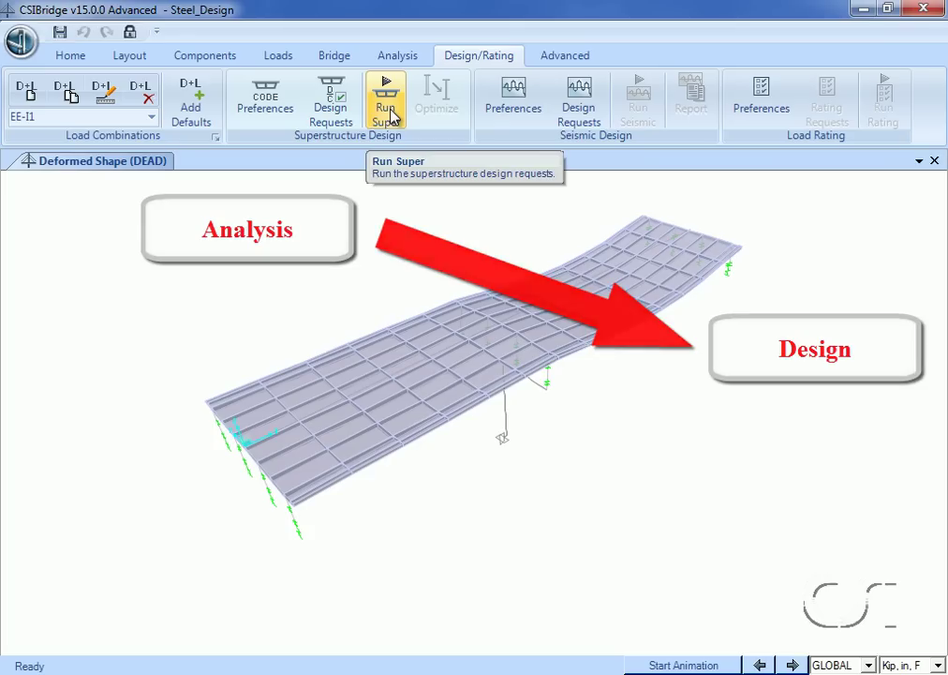
Step: Run the DReq1 superstructure design with Design Now
{"action": "left_click", "coordinate": [387, 107]}
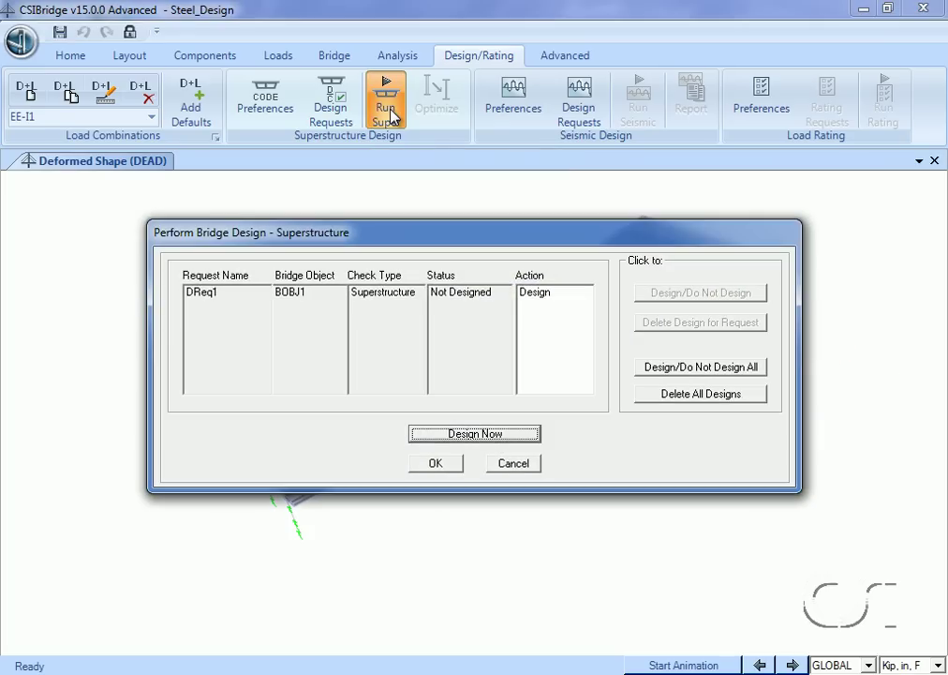
{"action": "left_click", "coordinate": [460, 437]}
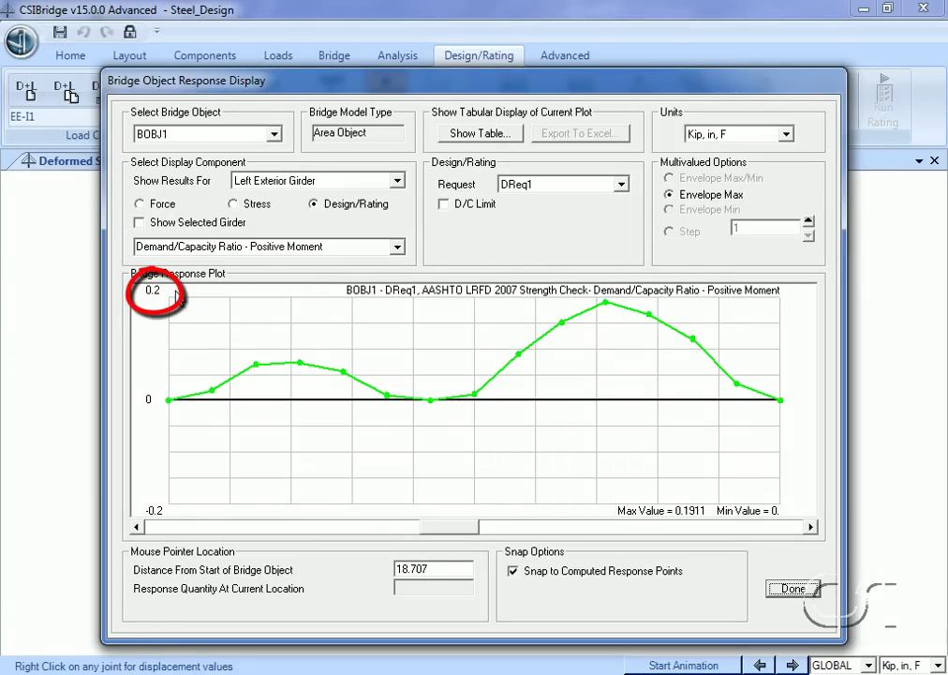
Step: Show positive-moment D/C for Interior Girder 1, Interior Girder 2, then the Right Exterior Girder
{"action": "left_click", "coordinate": [398, 183]}
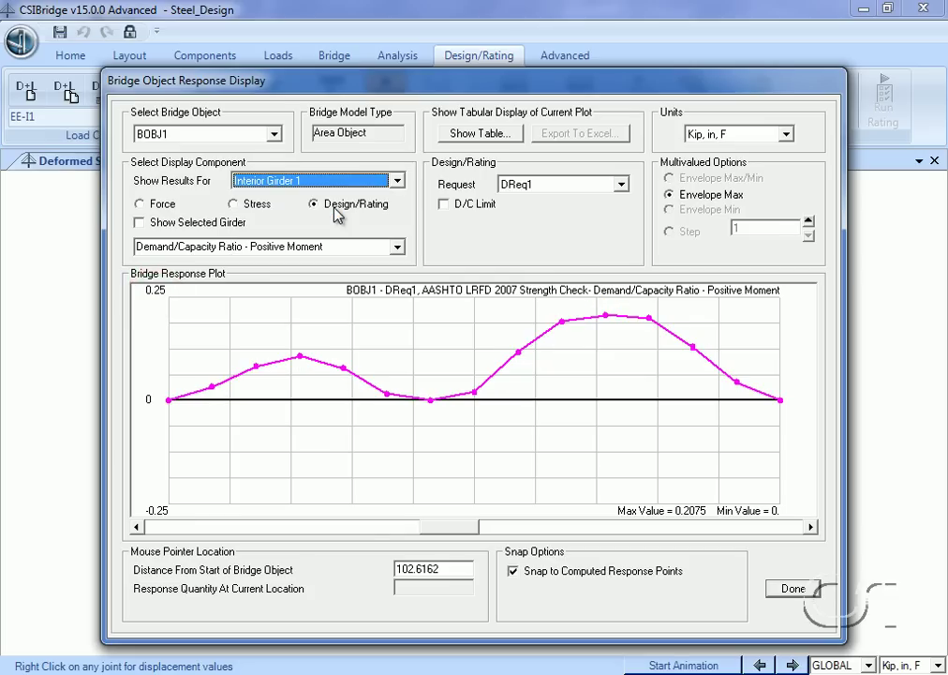
{"action": "left_click", "coordinate": [398, 180]}
{"action": "left_click", "coordinate": [361, 221]}
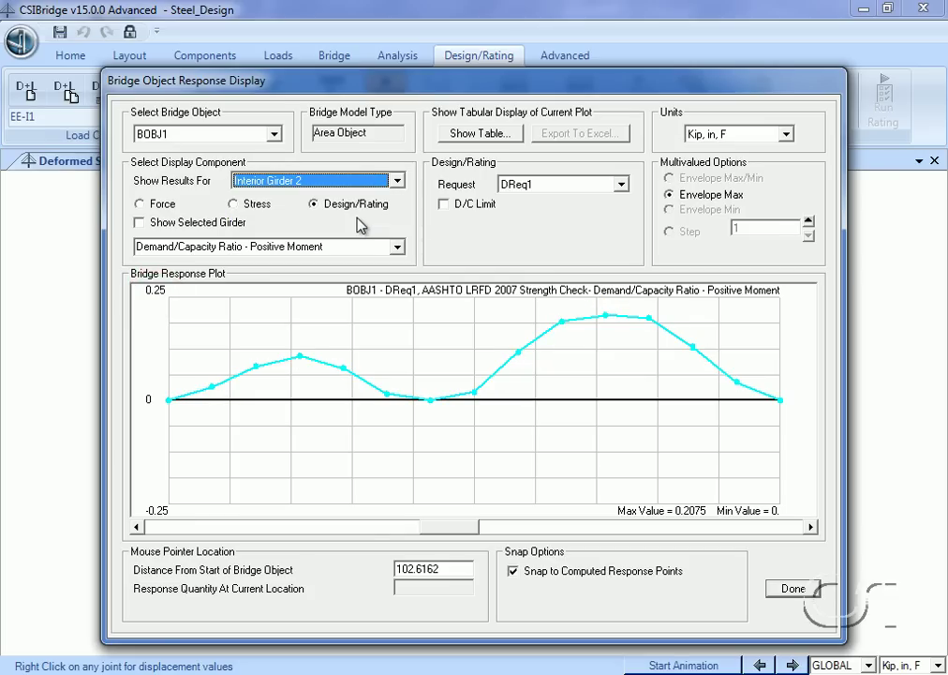
{"action": "left_click", "coordinate": [397, 180]}
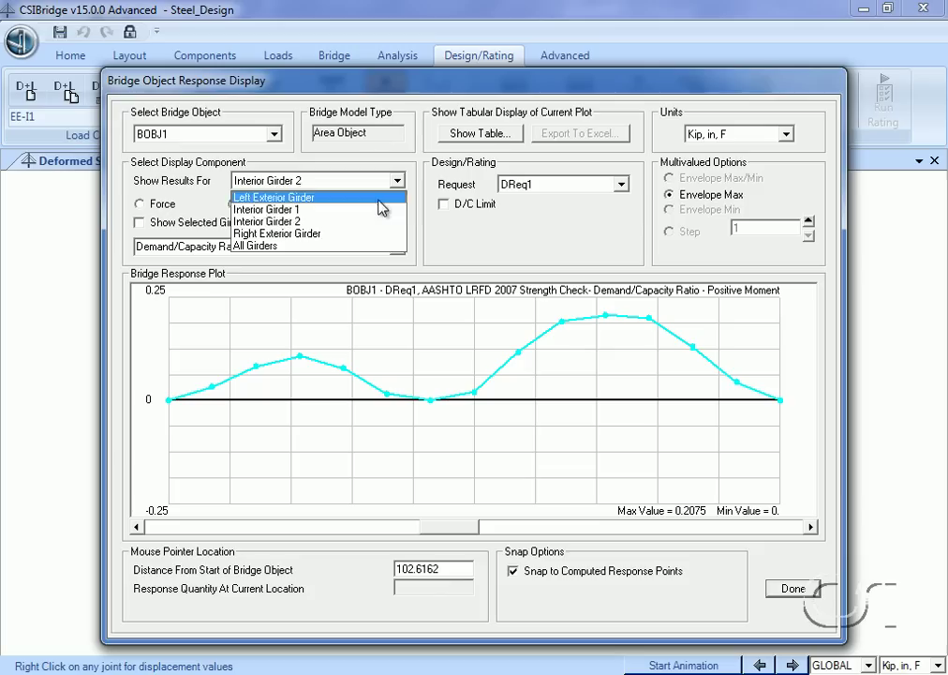
{"action": "left_click", "coordinate": [357, 234]}
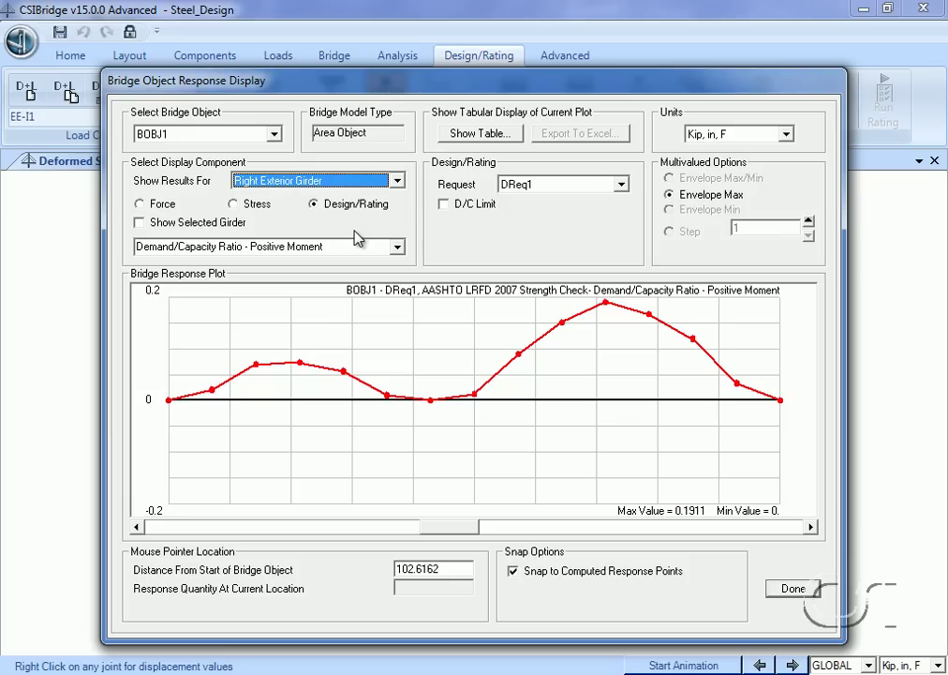
{"action": "left_click", "coordinate": [394, 246]}
Step: Plot negative-moment D/C for the Left Exterior and both Interior Girders, then close the display
{"action": "left_click", "coordinate": [373, 277]}
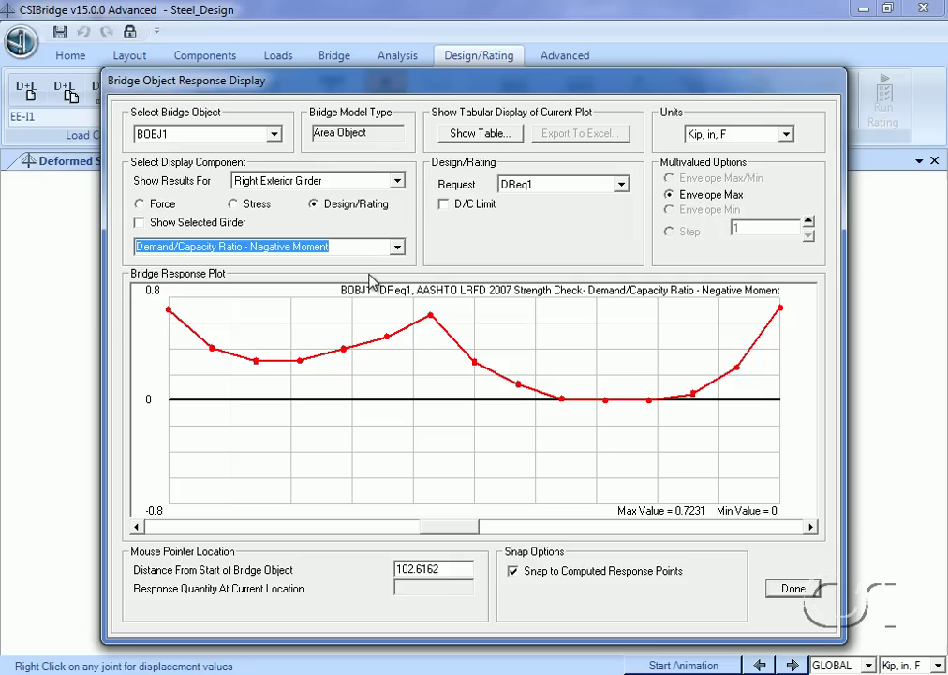
{"action": "left_click", "coordinate": [397, 182]}
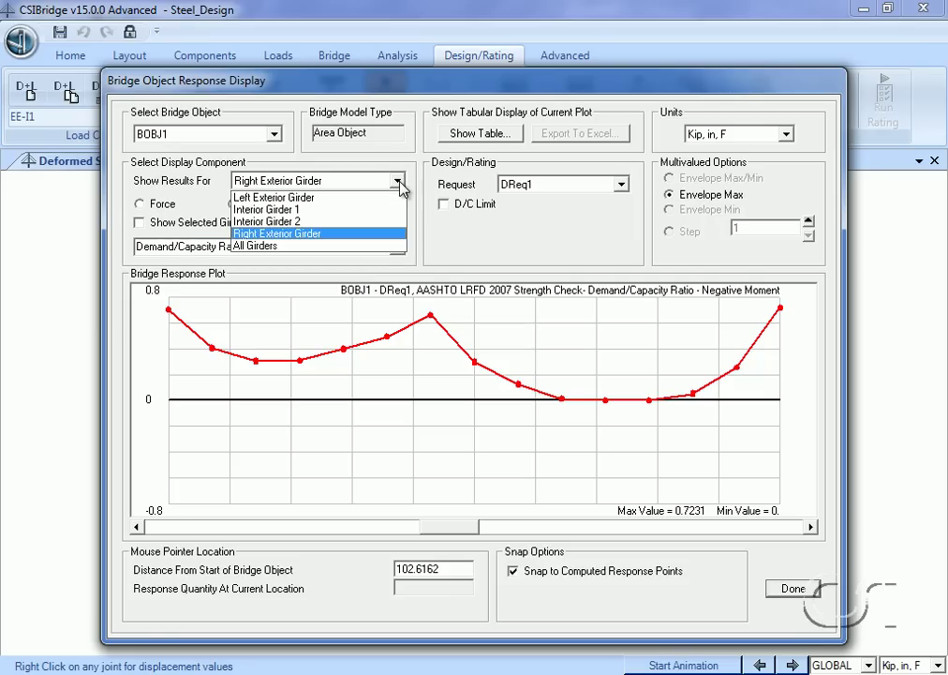
{"action": "left_click", "coordinate": [350, 197]}
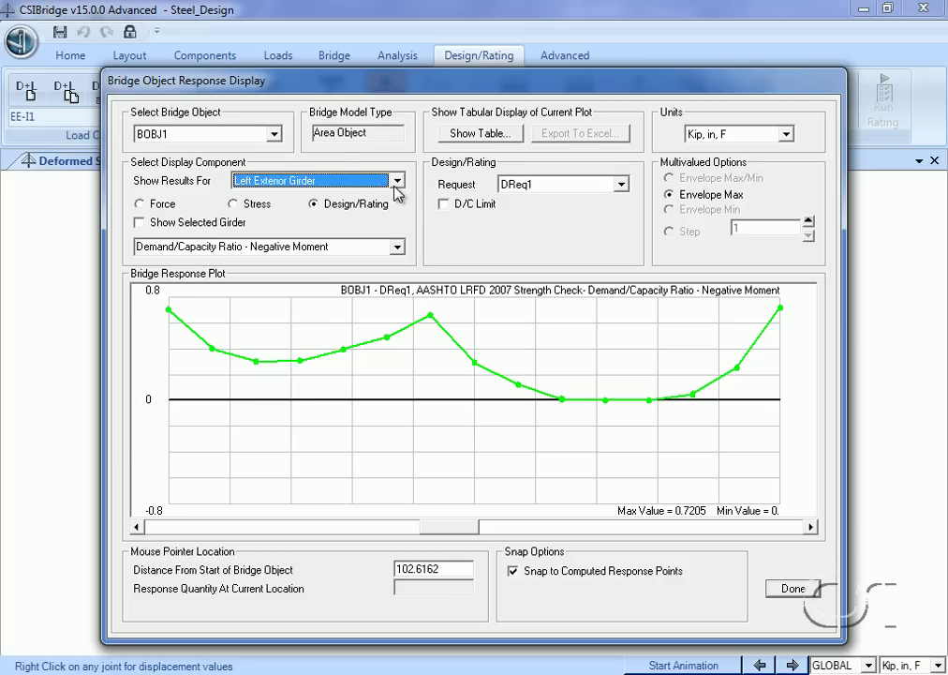
{"action": "left_click", "coordinate": [398, 181]}
{"action": "left_click", "coordinate": [363, 209]}
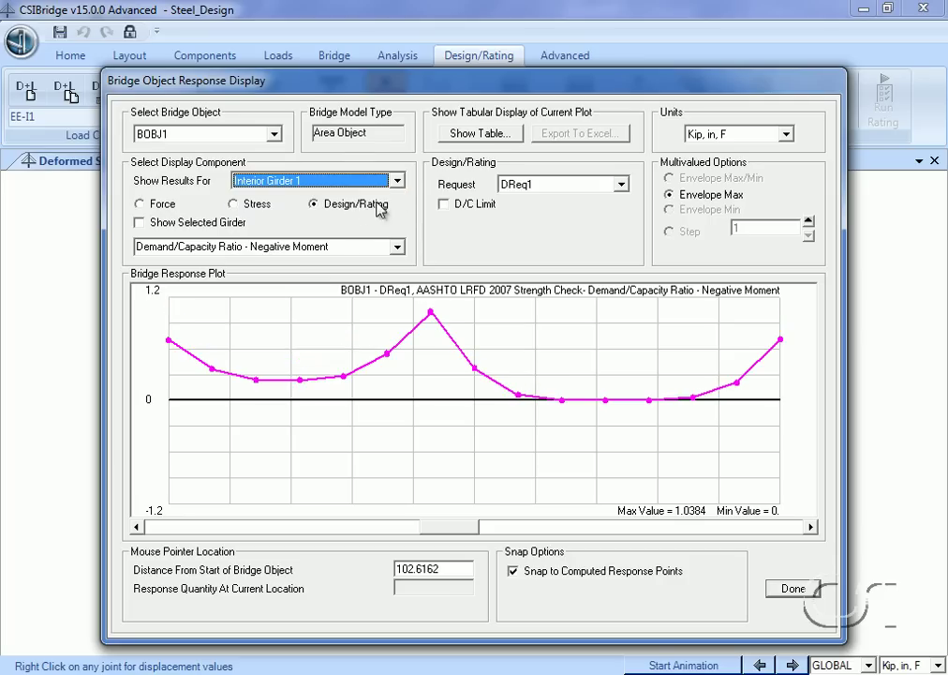
{"action": "left_click", "coordinate": [398, 182]}
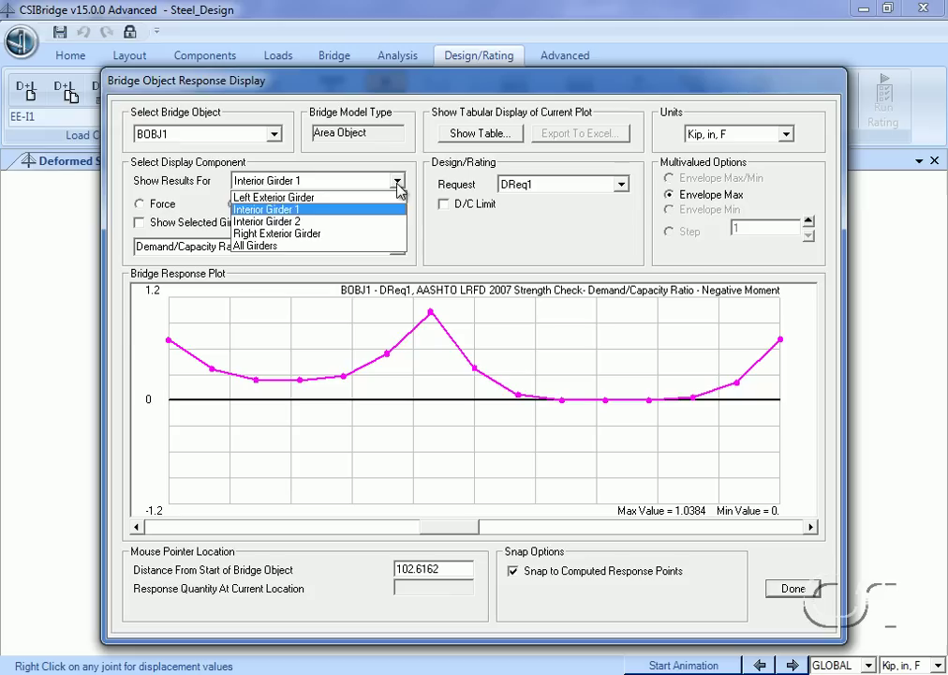
{"action": "left_click", "coordinate": [369, 224]}
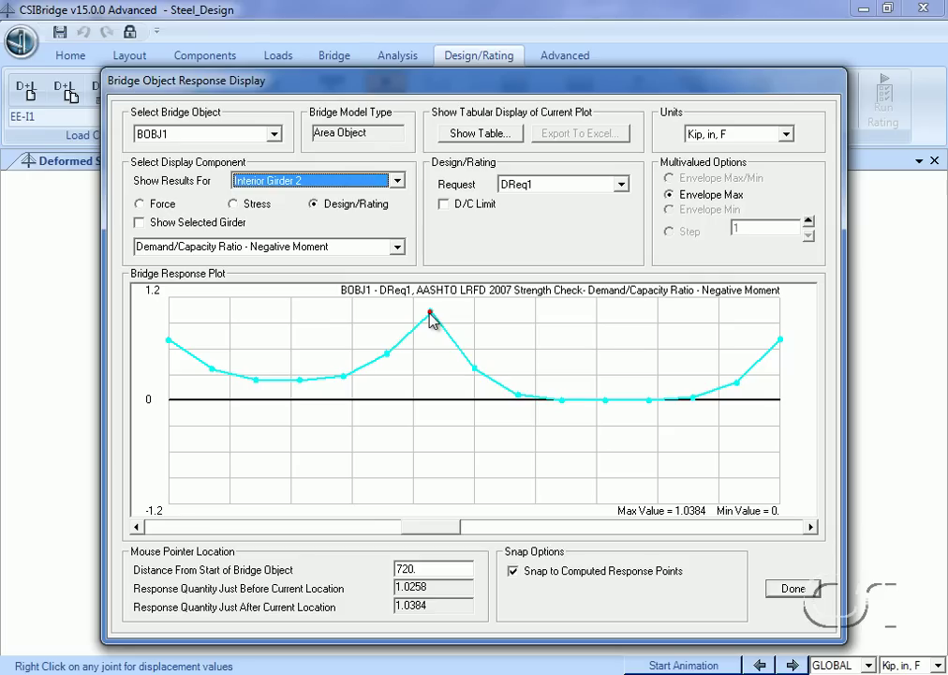
{"action": "left_click", "coordinate": [794, 588]}
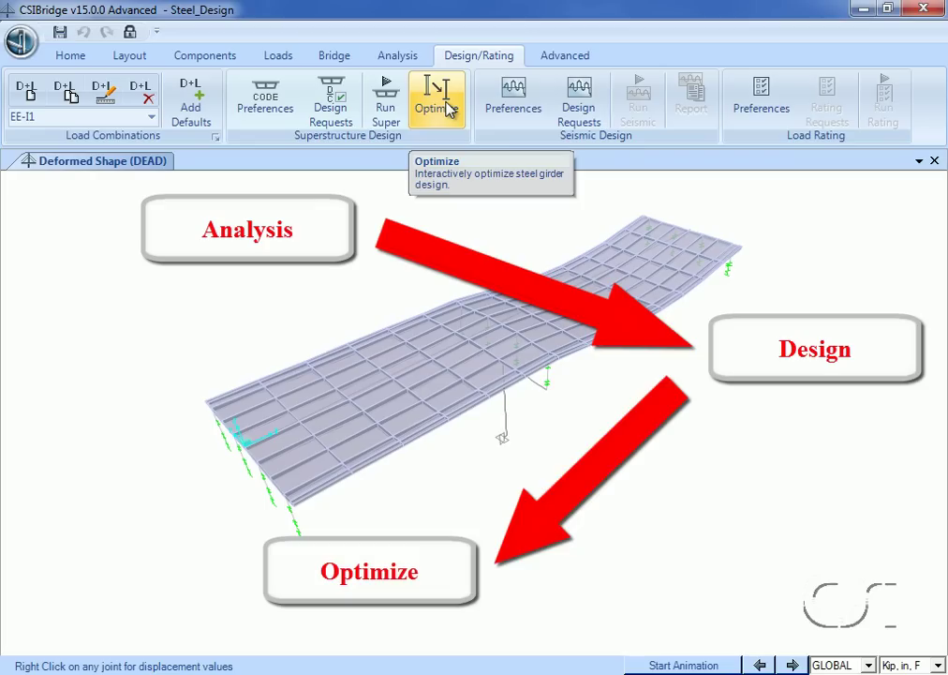
Step: Launch Optimize for steel girder design of DReq1
{"action": "left_click", "coordinate": [446, 107]}
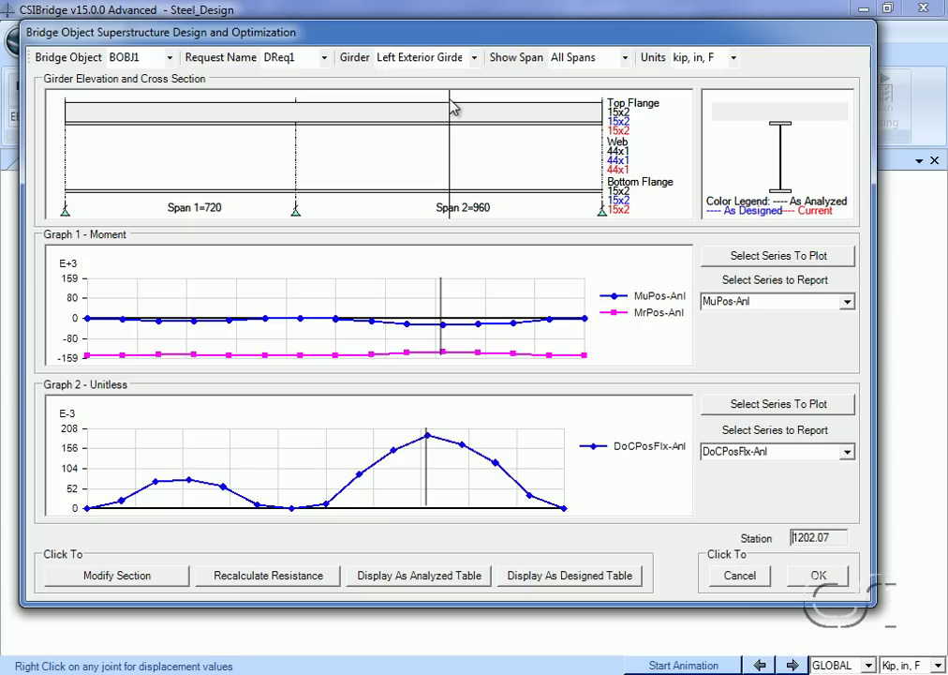
Step: Set Graph 1 to the Unitless DoCNegFlx series, replacing DoCPosFlx
{"action": "left_click", "coordinate": [753, 265]}
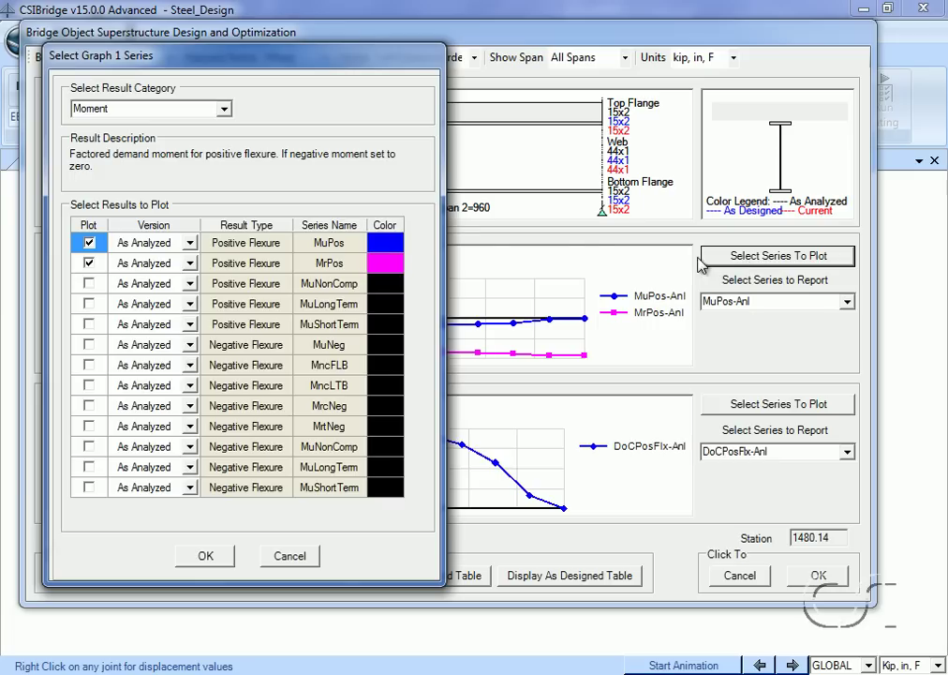
{"action": "left_click", "coordinate": [227, 110]}
{"action": "left_click", "coordinate": [146, 163]}
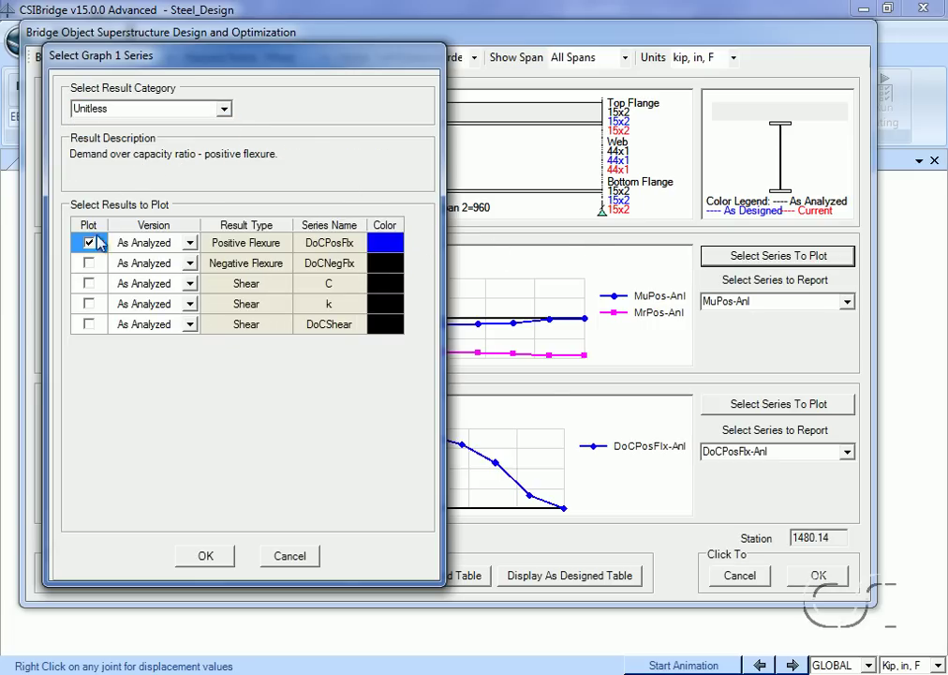
{"action": "left_click", "coordinate": [89, 263]}
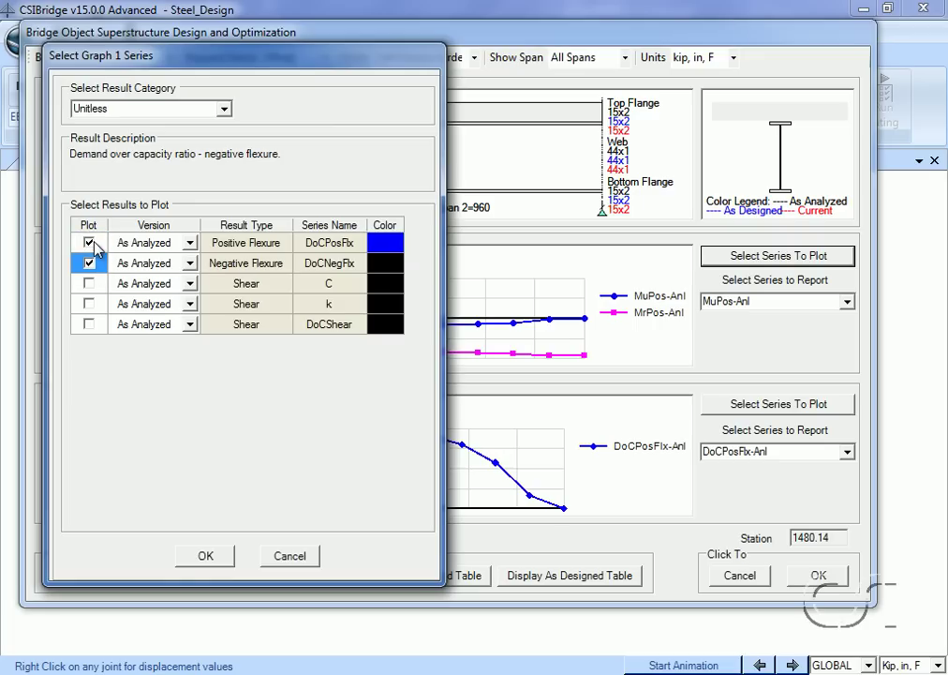
{"action": "left_click", "coordinate": [90, 243]}
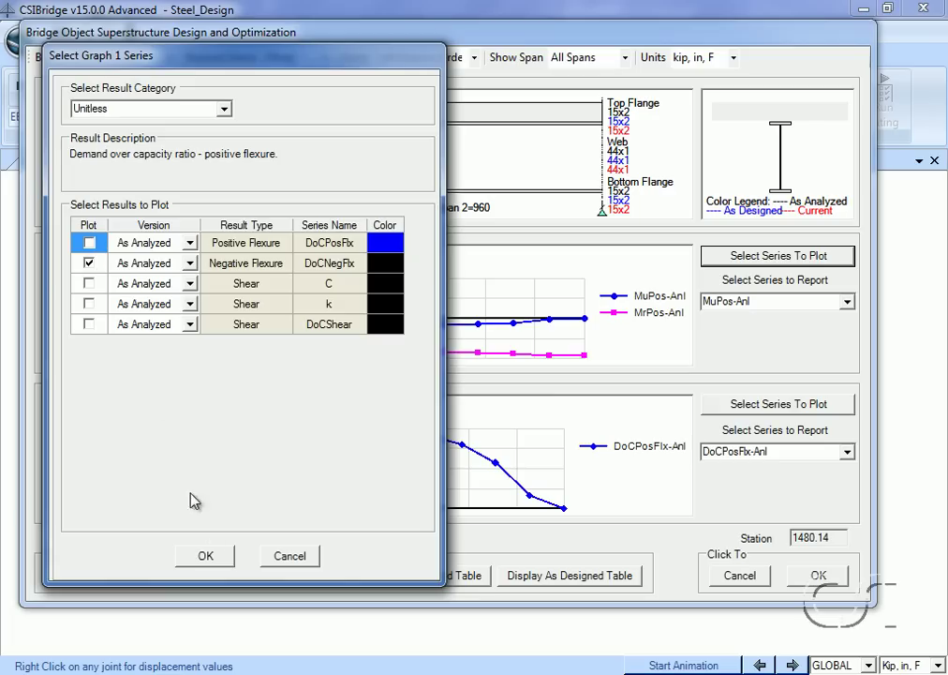
{"action": "left_click", "coordinate": [214, 557]}
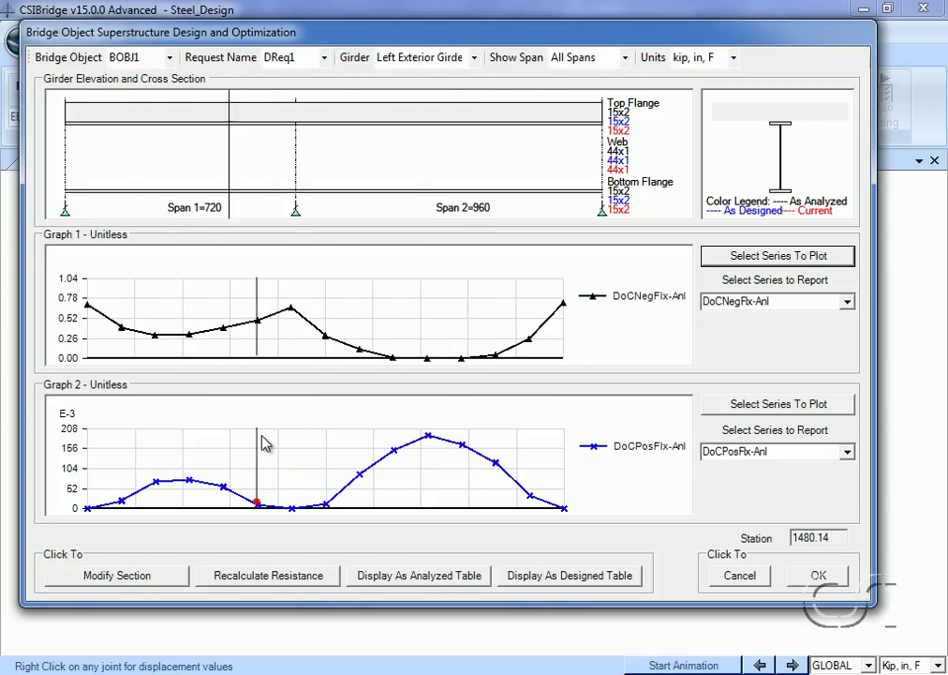
Step: Switch the optimization results to Interior Girder 1
{"action": "left_click", "coordinate": [475, 59]}
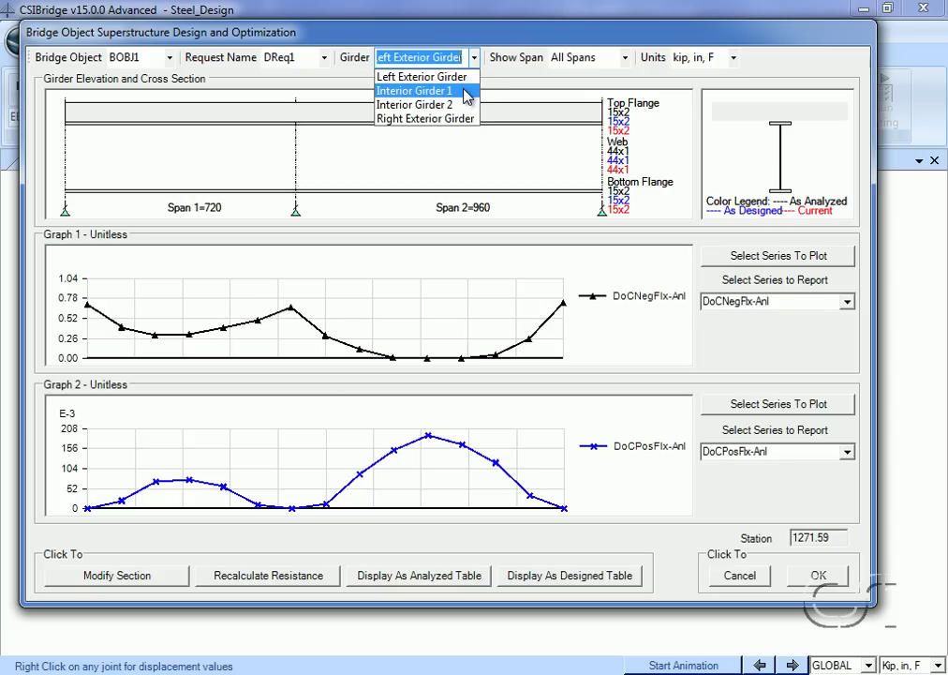
{"action": "left_click", "coordinate": [464, 92]}
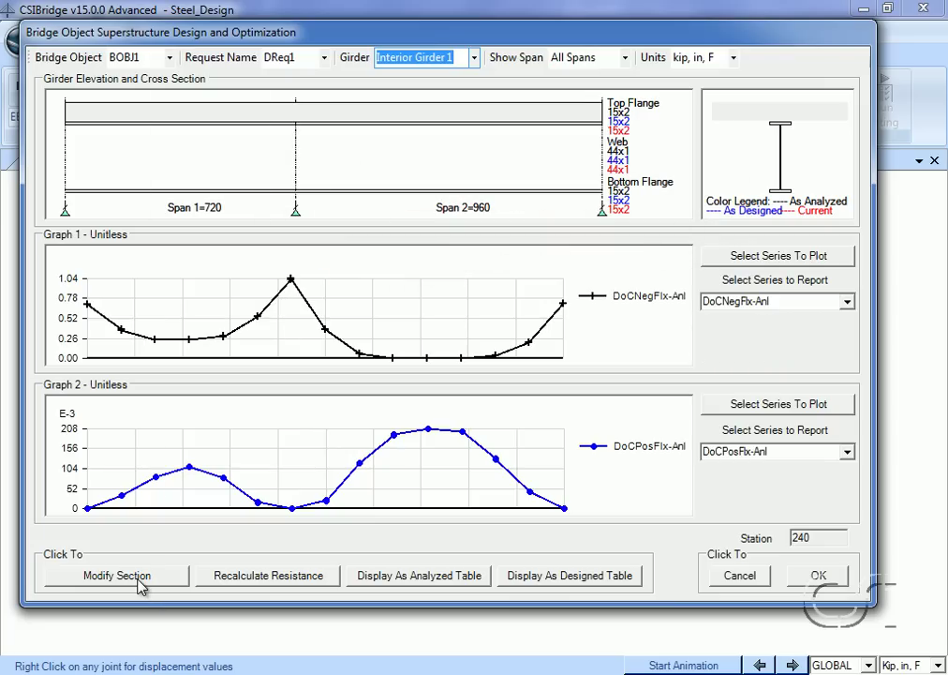
Step: Open Modify Section and review the web, bottom flange and top flange tables
{"action": "left_click", "coordinate": [140, 578]}
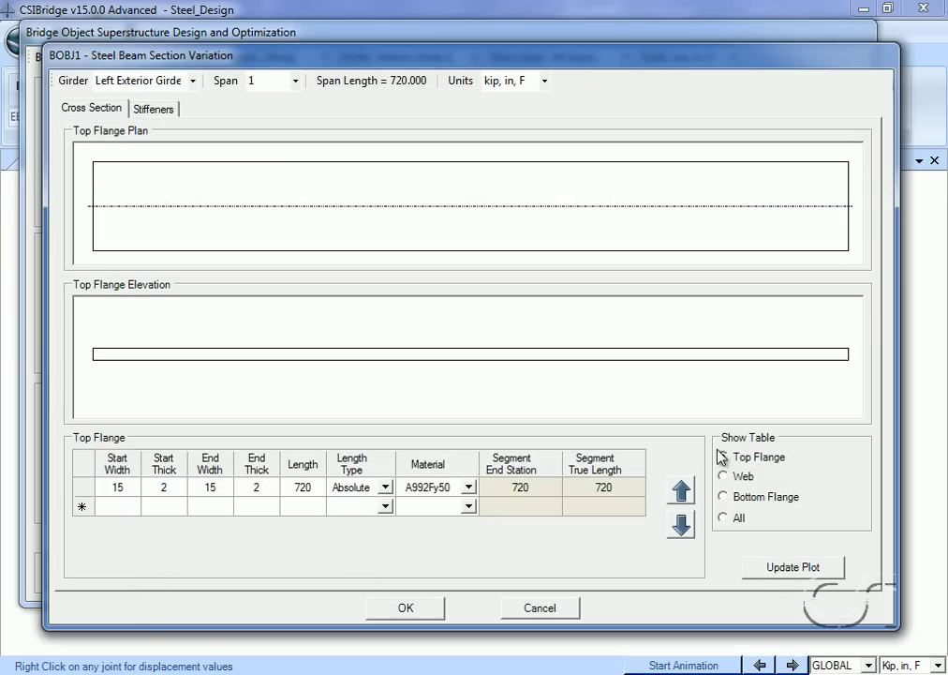
{"action": "left_click", "coordinate": [735, 477]}
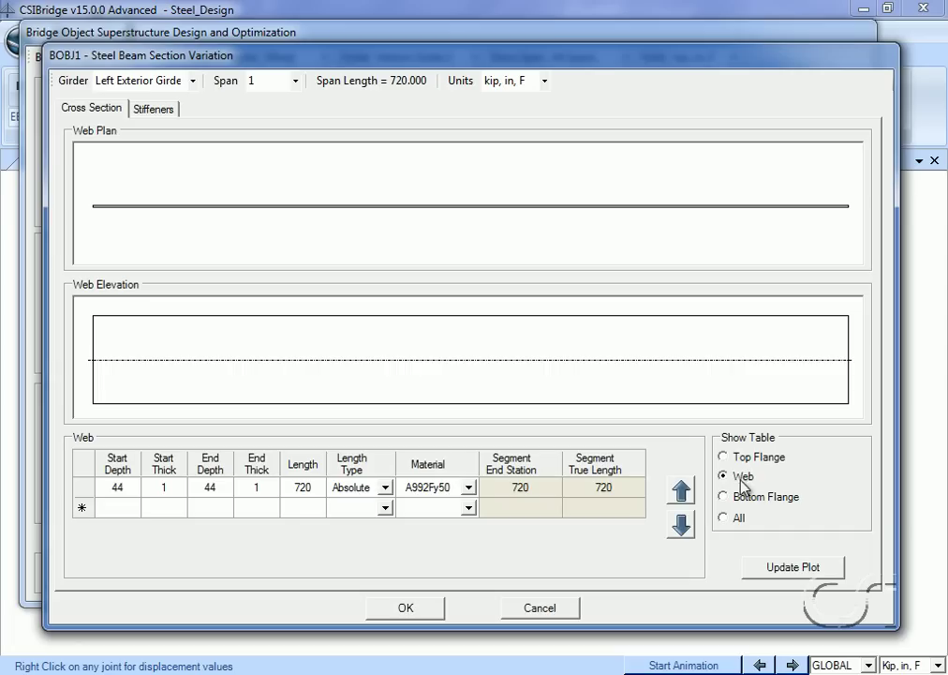
{"action": "left_click", "coordinate": [726, 497]}
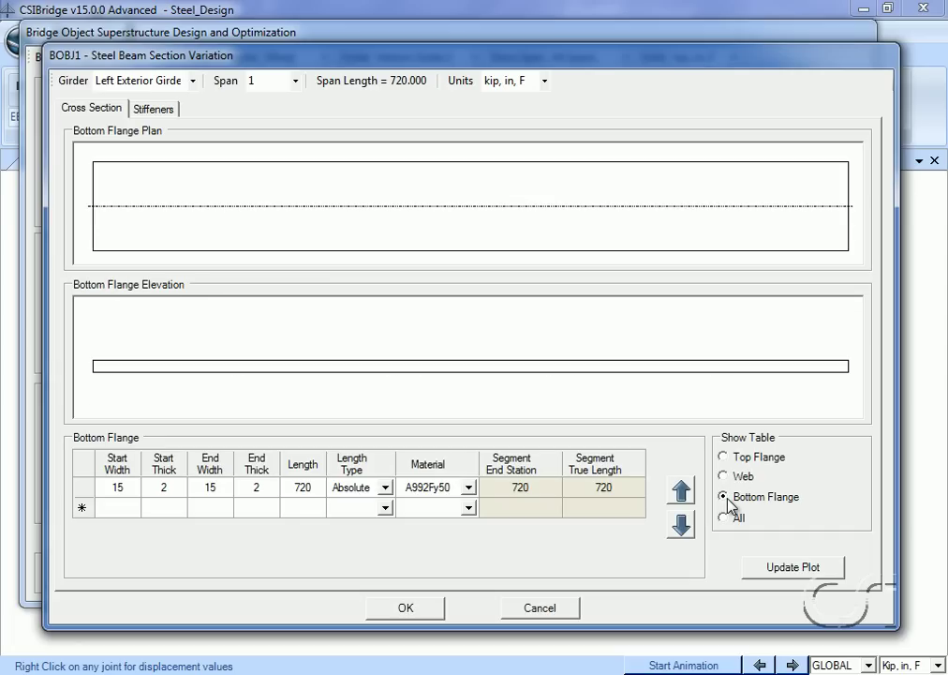
{"action": "left_click", "coordinate": [725, 457]}
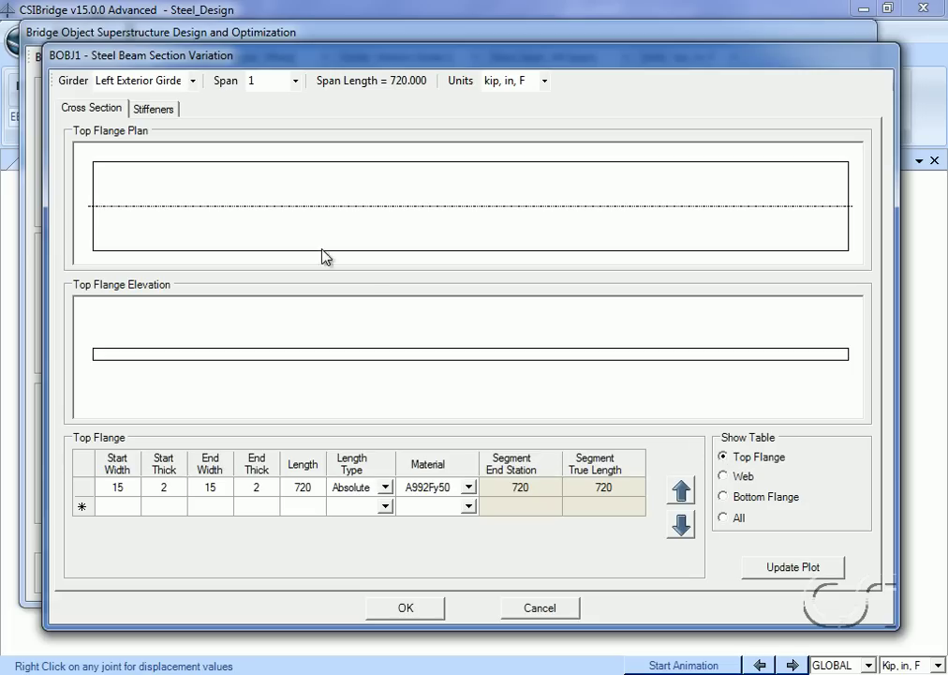
Step: Set Interior Girder 1's span 1 top flange start and end thickness to 3
{"action": "left_click", "coordinate": [193, 81]}
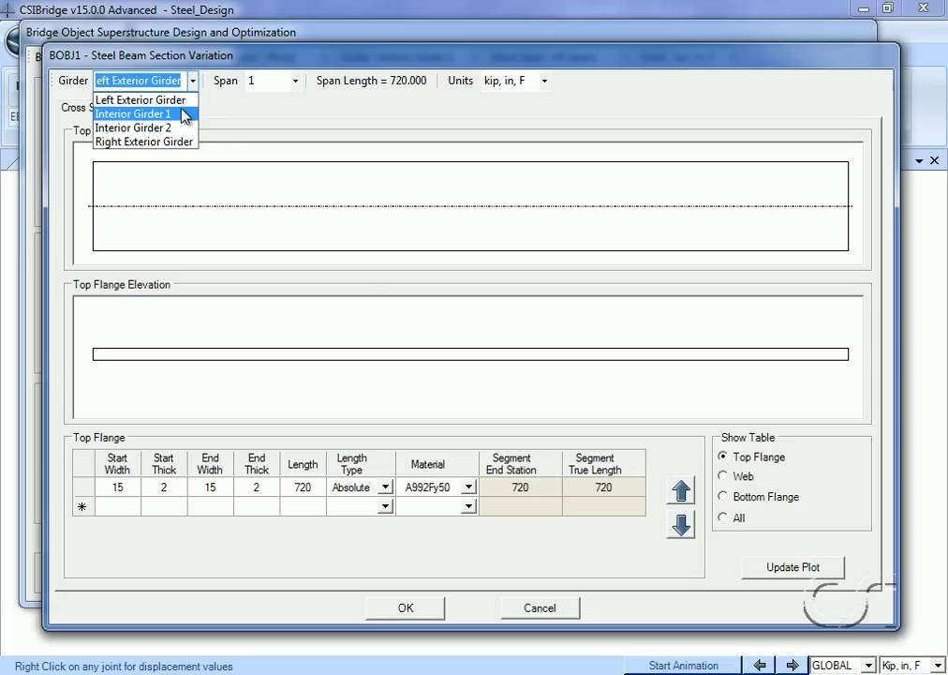
{"action": "left_click", "coordinate": [184, 114]}
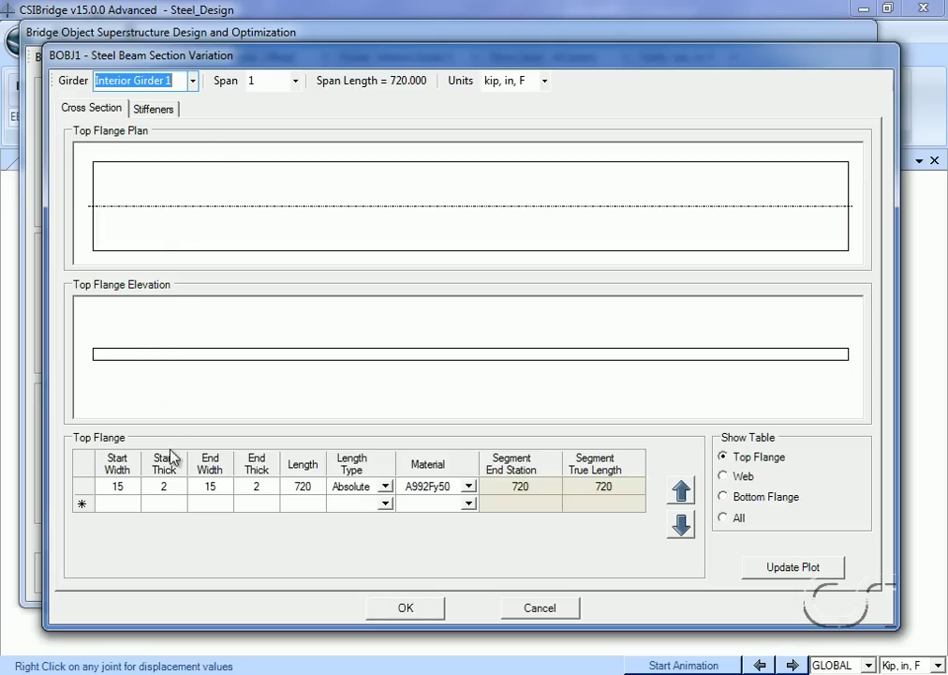
{"action": "left_click", "coordinate": [172, 491]}
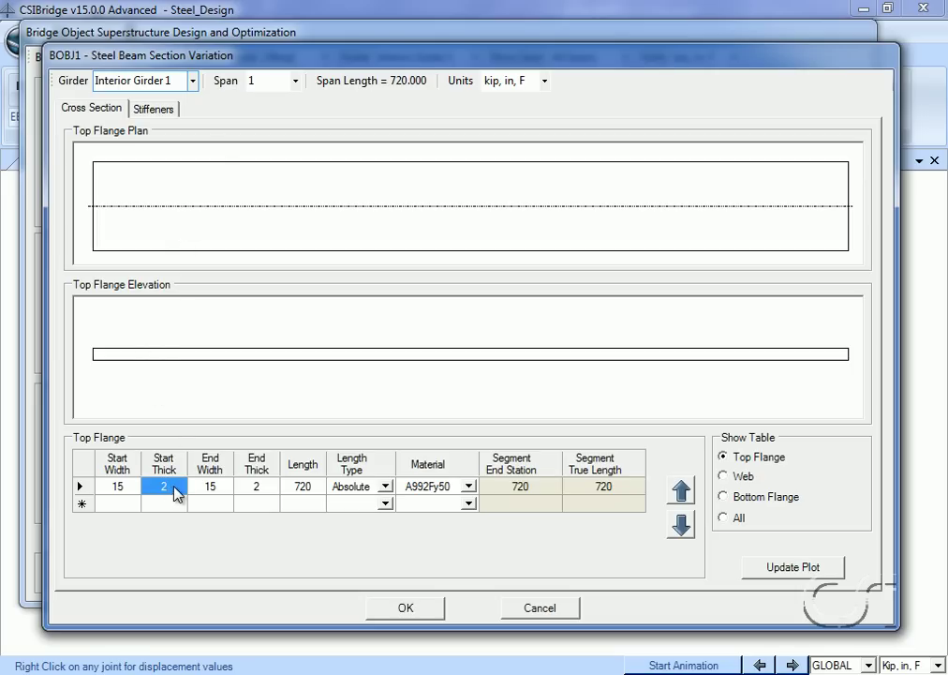
{"action": "type", "text": "3"}
{"action": "left_click", "coordinate": [268, 492]}
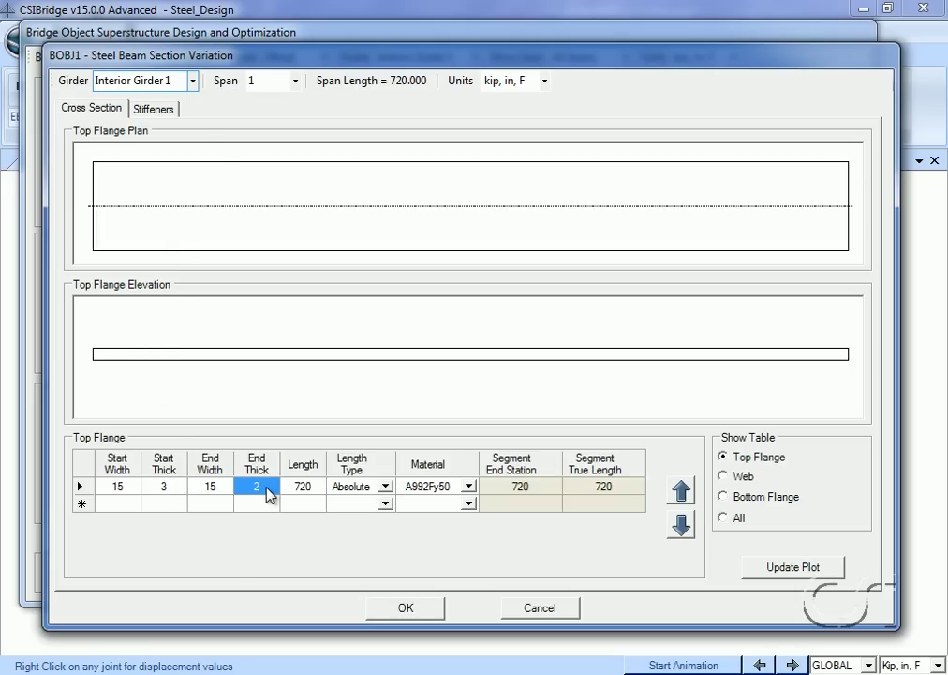
{"action": "type", "text": "3"}
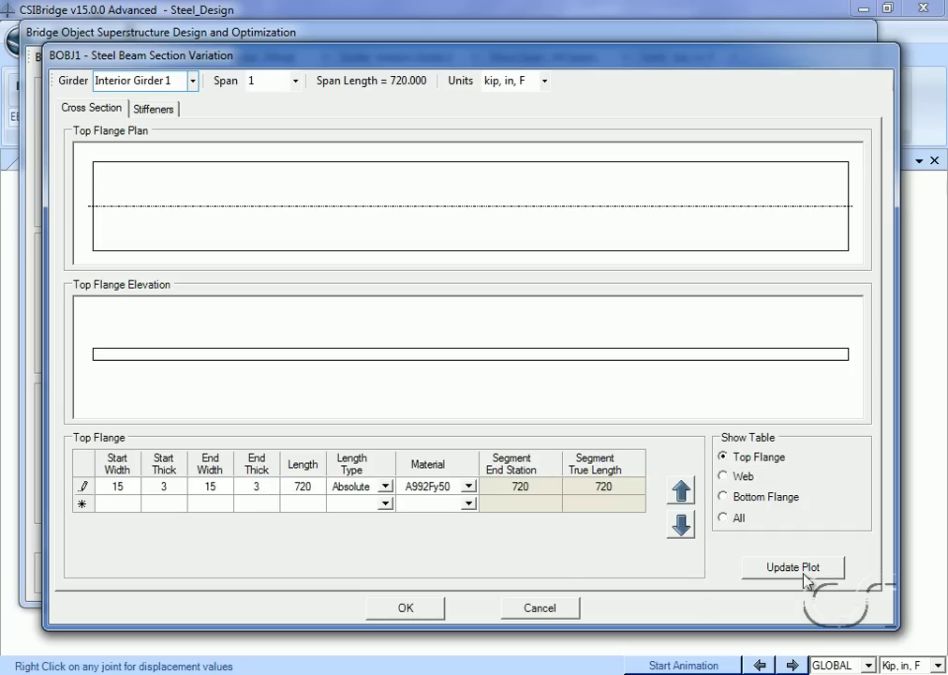
{"action": "left_click", "coordinate": [804, 578]}
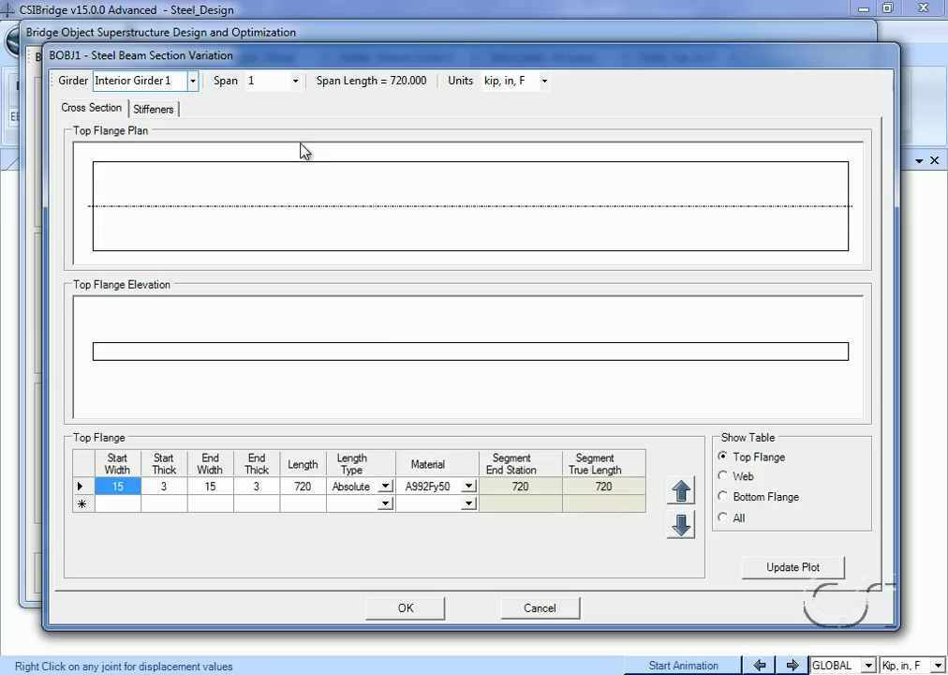
Step: Set Interior Girder 1's span 2 top flange start and end thickness to 3
{"action": "left_click", "coordinate": [295, 81]}
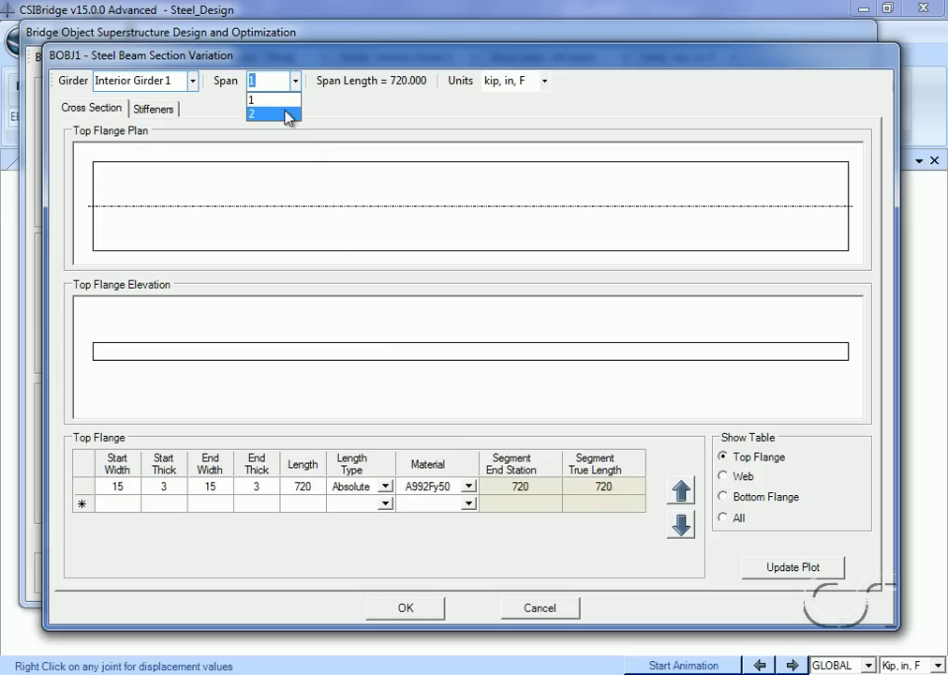
{"action": "left_click", "coordinate": [288, 114]}
{"action": "left_click", "coordinate": [173, 488]}
{"action": "type", "text": "3"}
{"action": "left_click", "coordinate": [258, 488]}
{"action": "type", "text": "3"}
{"action": "left_click", "coordinate": [768, 569]}
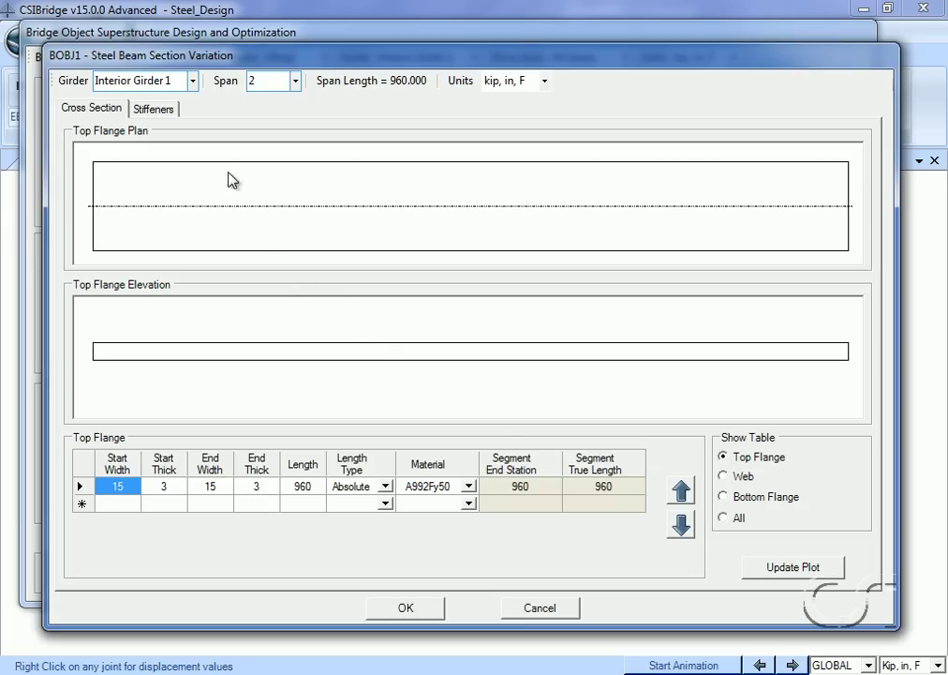
Step: Set Interior Girder 2's span 1 top flange start and end thickness to 3
{"action": "left_click", "coordinate": [192, 82]}
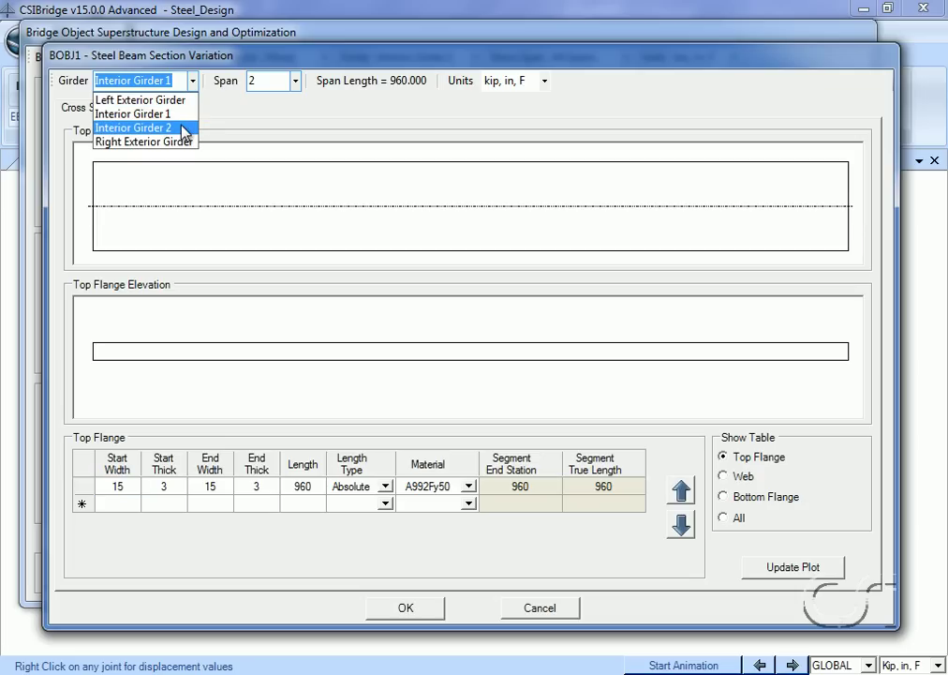
{"action": "left_click", "coordinate": [184, 129]}
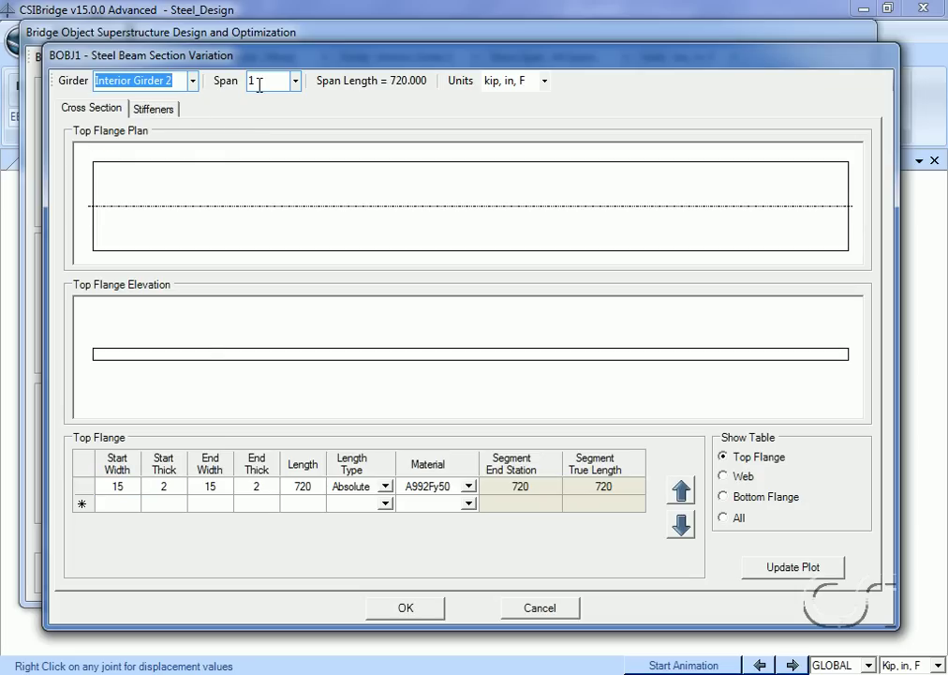
{"action": "left_click", "coordinate": [178, 488]}
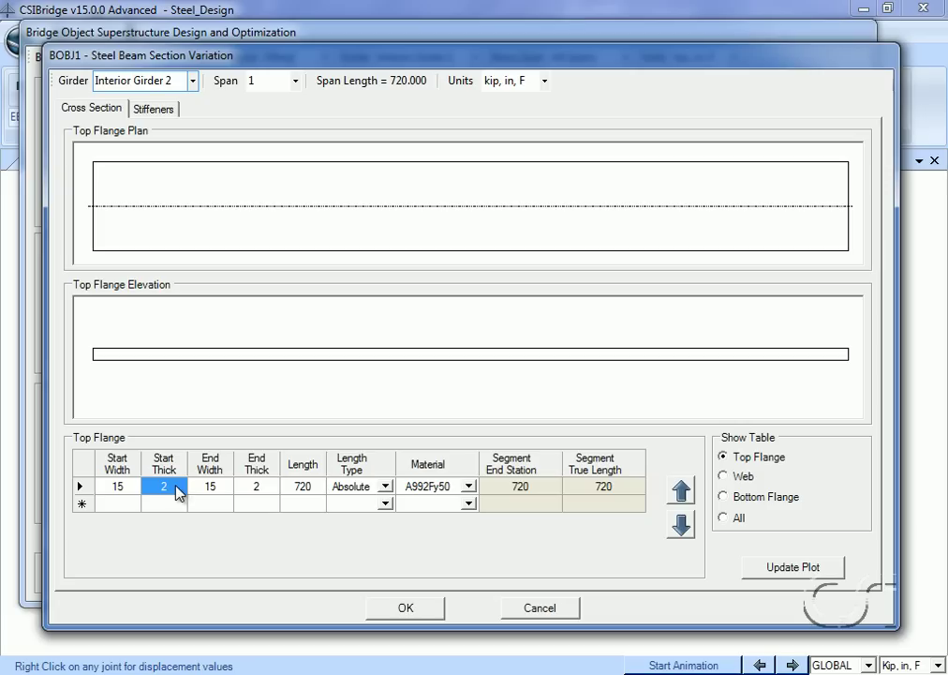
{"action": "type", "text": "3"}
{"action": "left_click", "coordinate": [259, 487]}
{"action": "type", "text": "3"}
{"action": "left_click", "coordinate": [771, 568]}
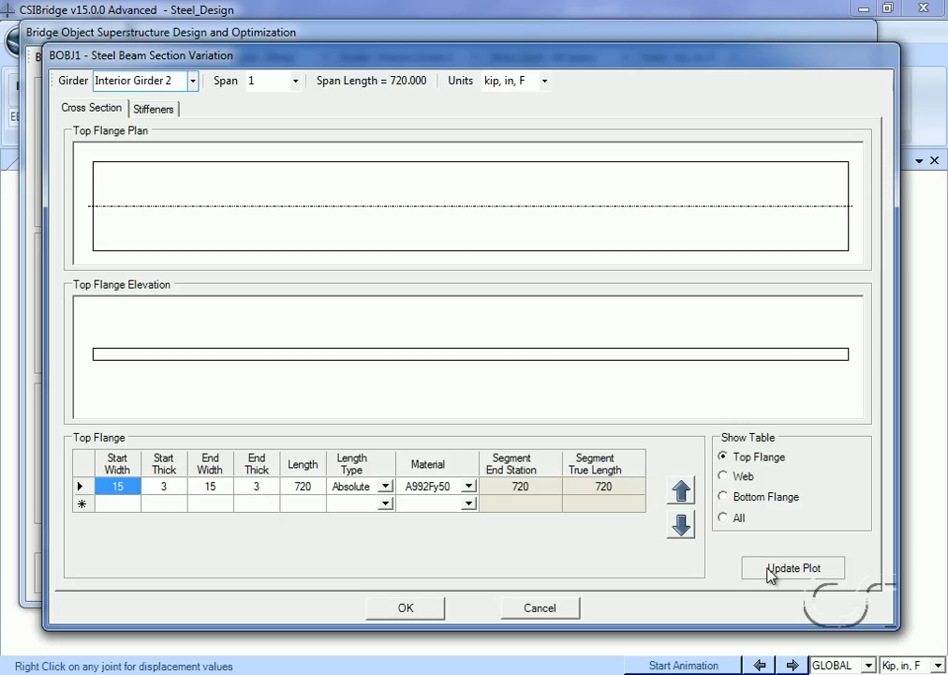
Step: Set Interior Girder 2's span 2 top flange start and end thickness to 3
{"action": "left_click", "coordinate": [295, 80]}
{"action": "left_click", "coordinate": [287, 115]}
{"action": "left_click", "coordinate": [174, 487]}
{"action": "type", "text": "3"}
{"action": "left_click", "coordinate": [259, 488]}
{"action": "type", "text": "3"}
{"action": "left_click", "coordinate": [775, 574]}
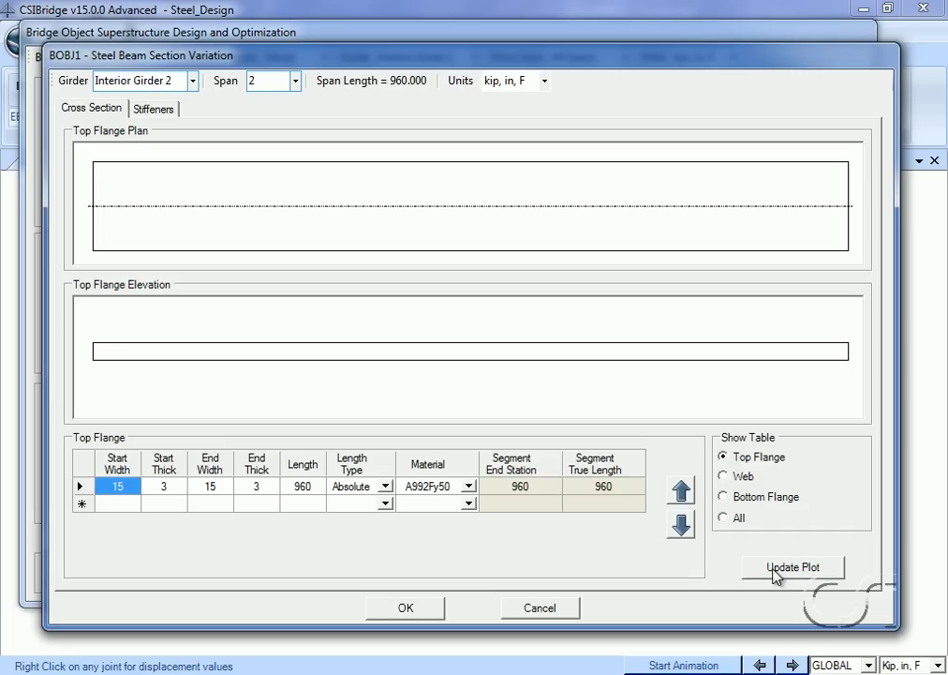
Step: Accept the thicker flanges and recalculate girder resistance
{"action": "left_click", "coordinate": [406, 608]}
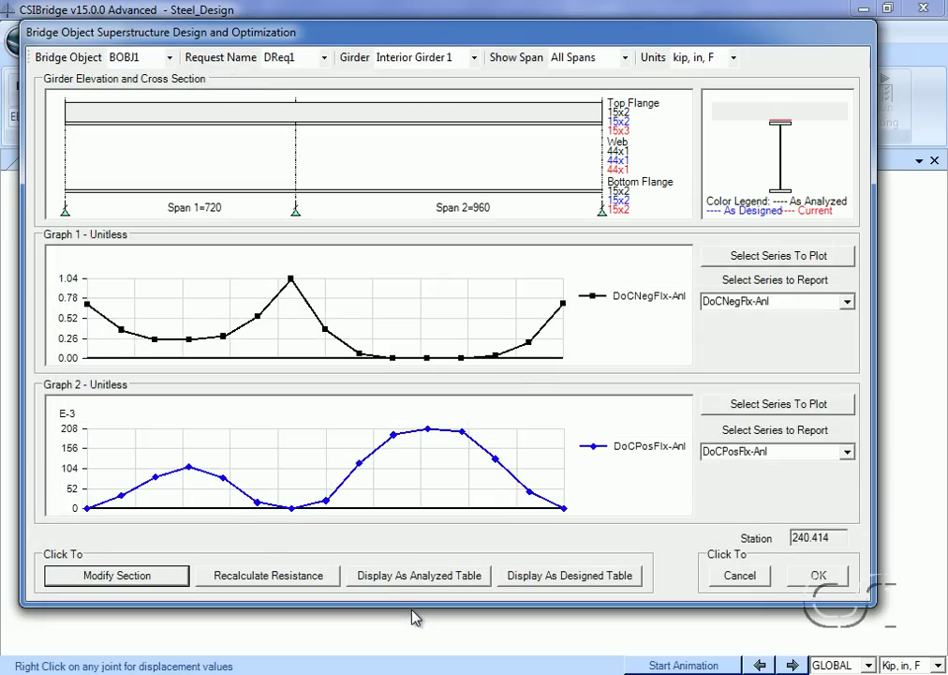
{"action": "left_click", "coordinate": [303, 580]}
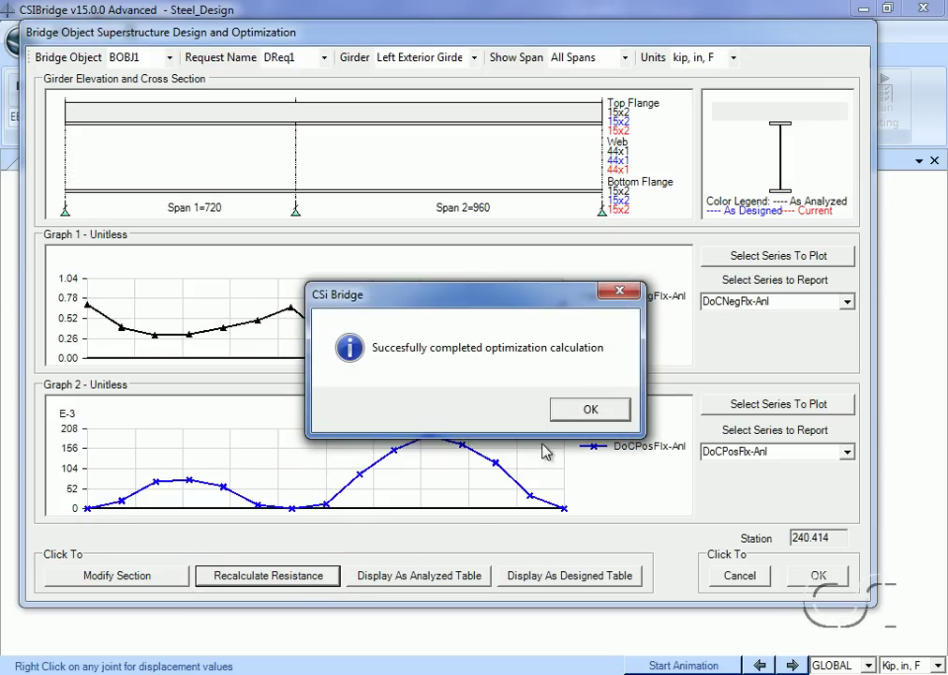
{"action": "left_click", "coordinate": [580, 418]}
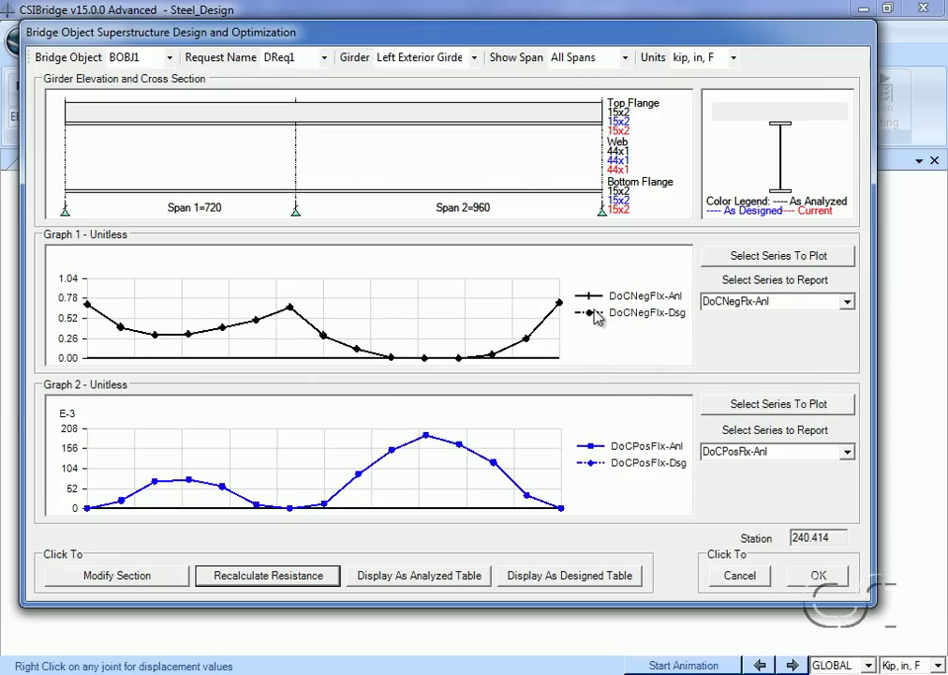
Step: Plot both analyzed and designed curves for Interior Girder 1, reporting DoCNegFlx-Dsg
{"action": "left_click", "coordinate": [475, 58]}
{"action": "left_click", "coordinate": [464, 89]}
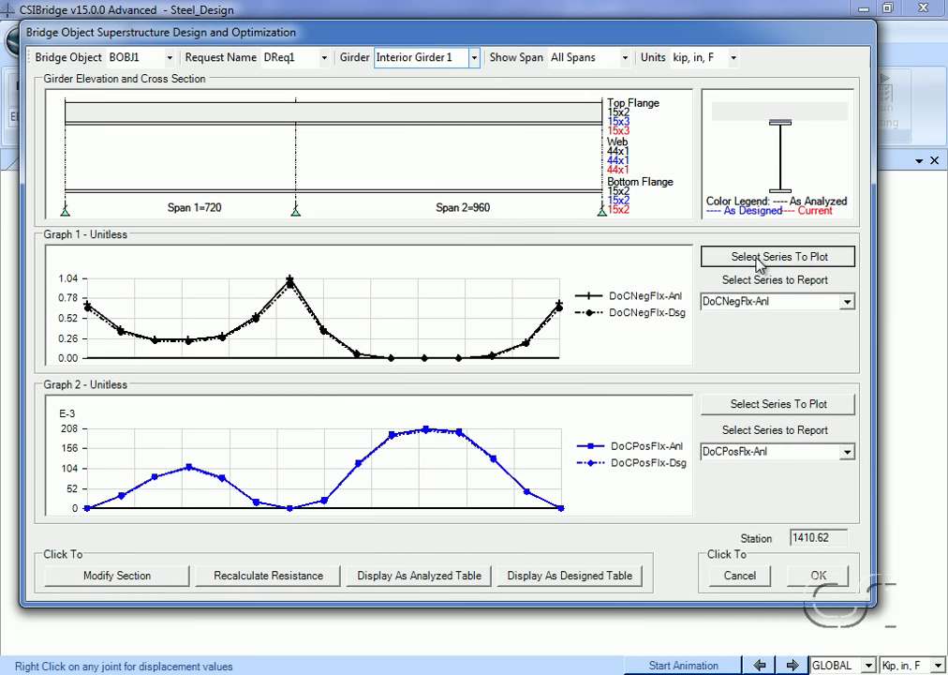
{"action": "left_click", "coordinate": [759, 260]}
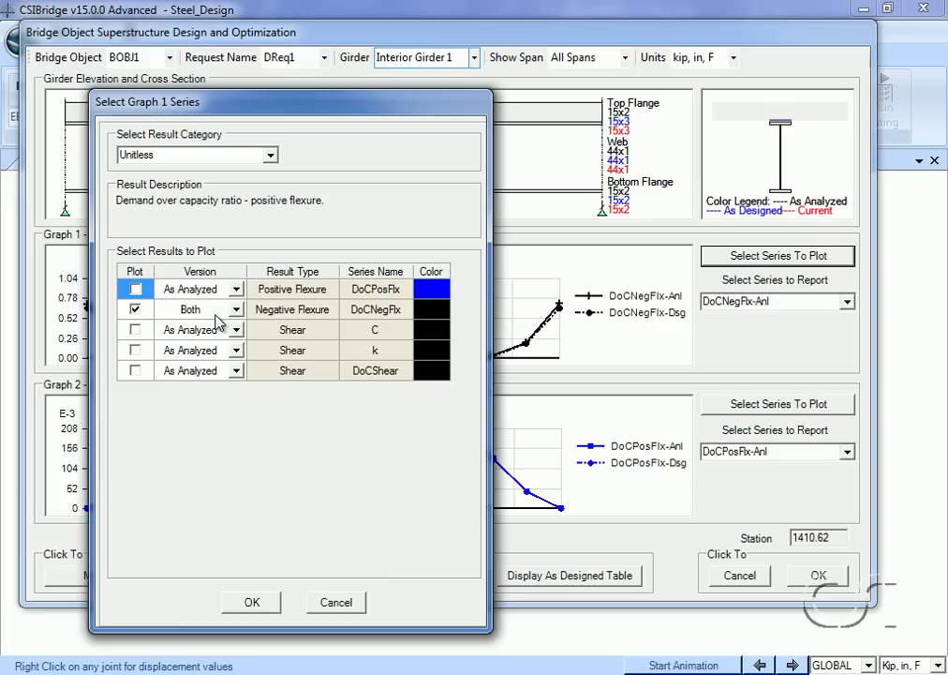
{"action": "left_click", "coordinate": [254, 605]}
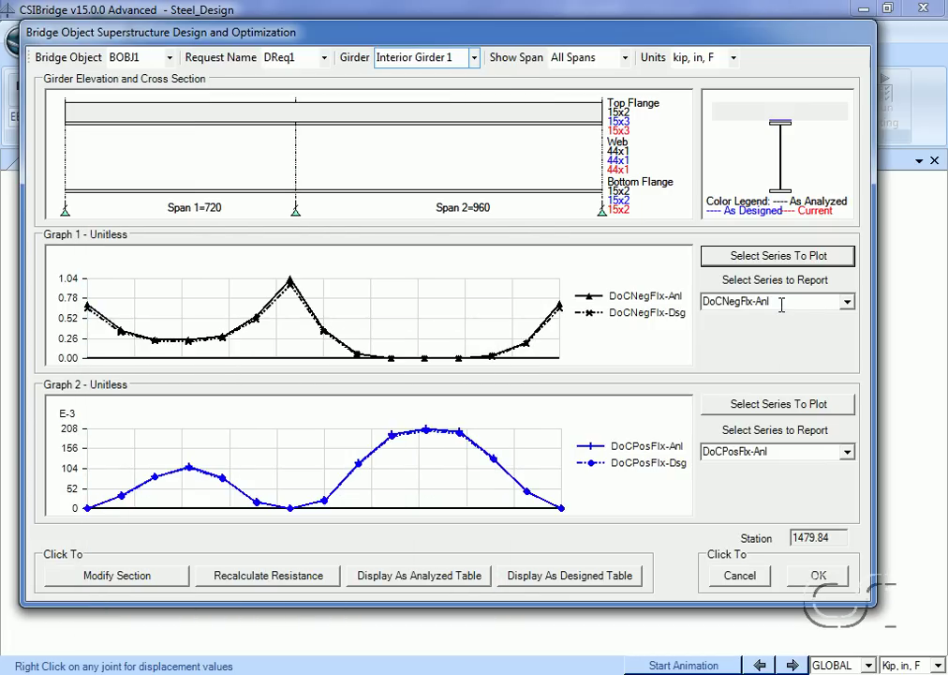
{"action": "left_click", "coordinate": [848, 301]}
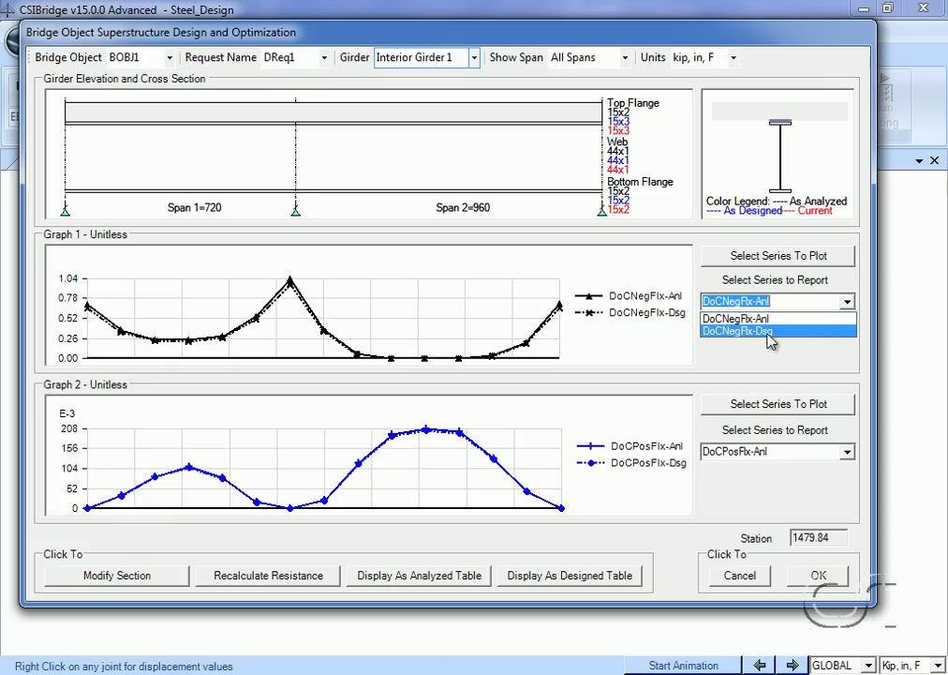
{"action": "left_click", "coordinate": [747, 333]}
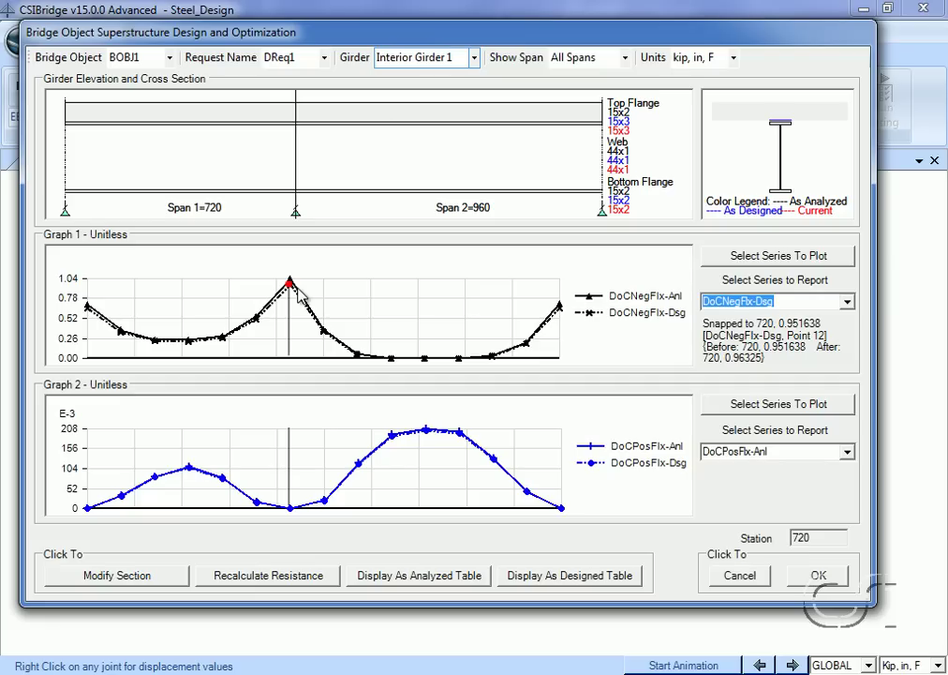
Step: Apply the designed plate sizes to BOBJ1, unlocking the model and deleting the old analysis results
{"action": "left_click", "coordinate": [819, 577]}
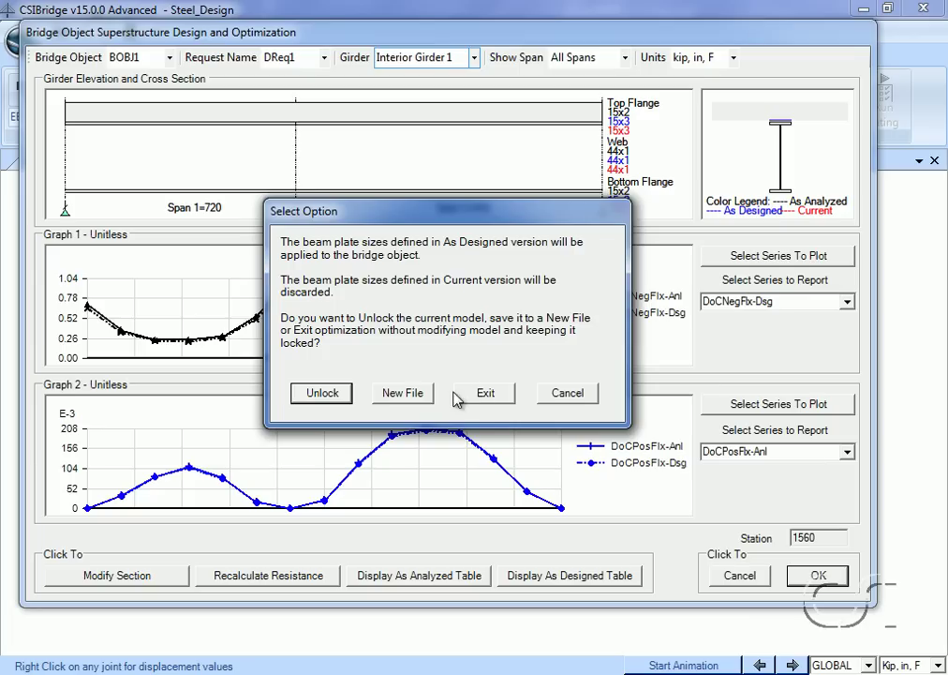
{"action": "left_click", "coordinate": [330, 398]}
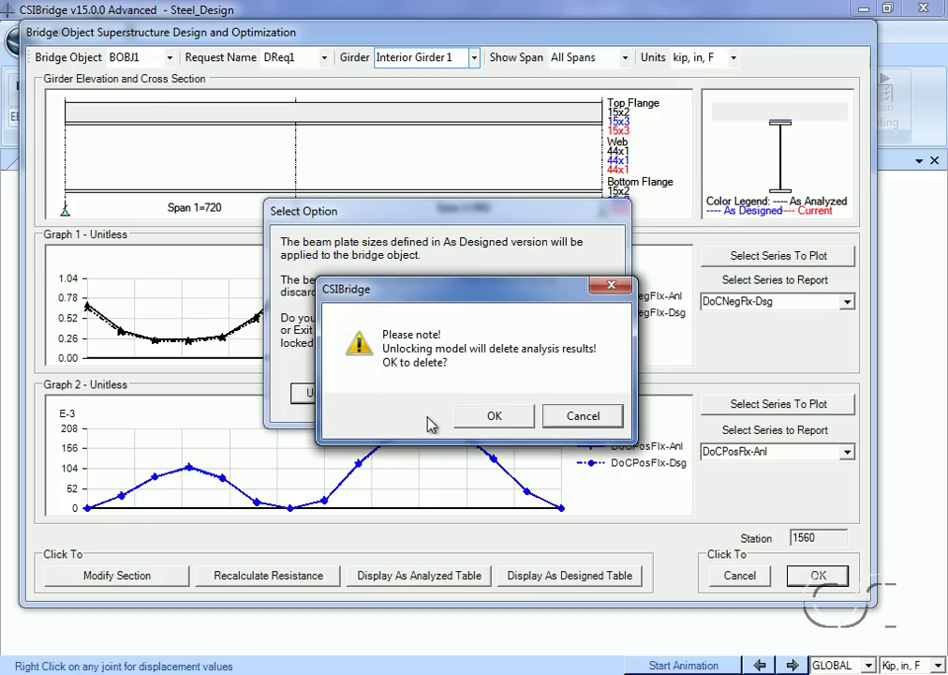
{"action": "left_click", "coordinate": [494, 418]}
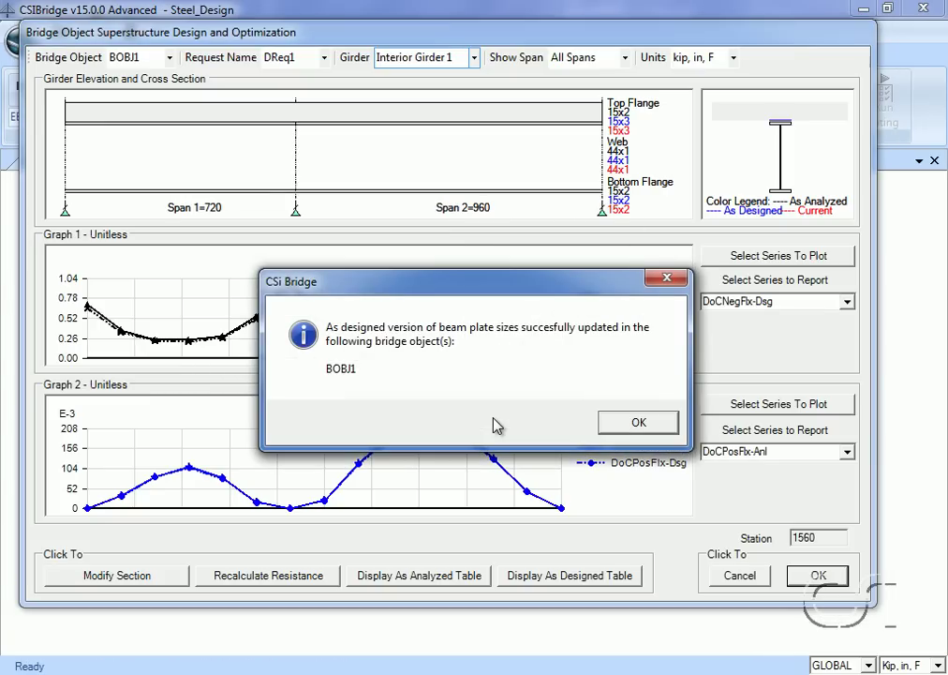
{"action": "left_click", "coordinate": [637, 424]}
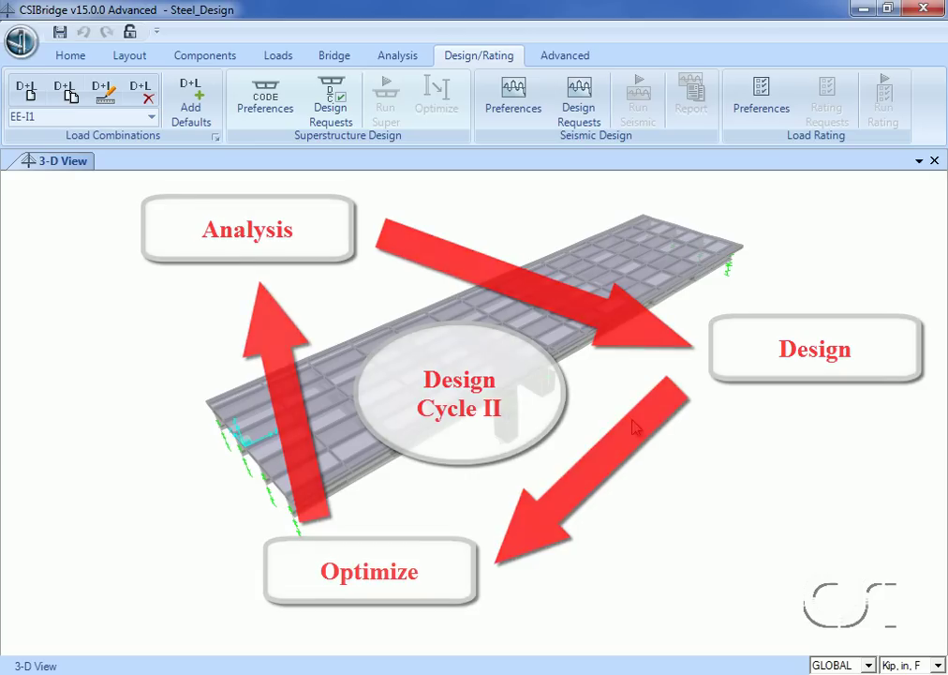
Step: Re-run the analysis for the DEAD, MODAL and MOVE1 load cases with the updated plates
{"action": "left_click", "coordinate": [389, 57]}
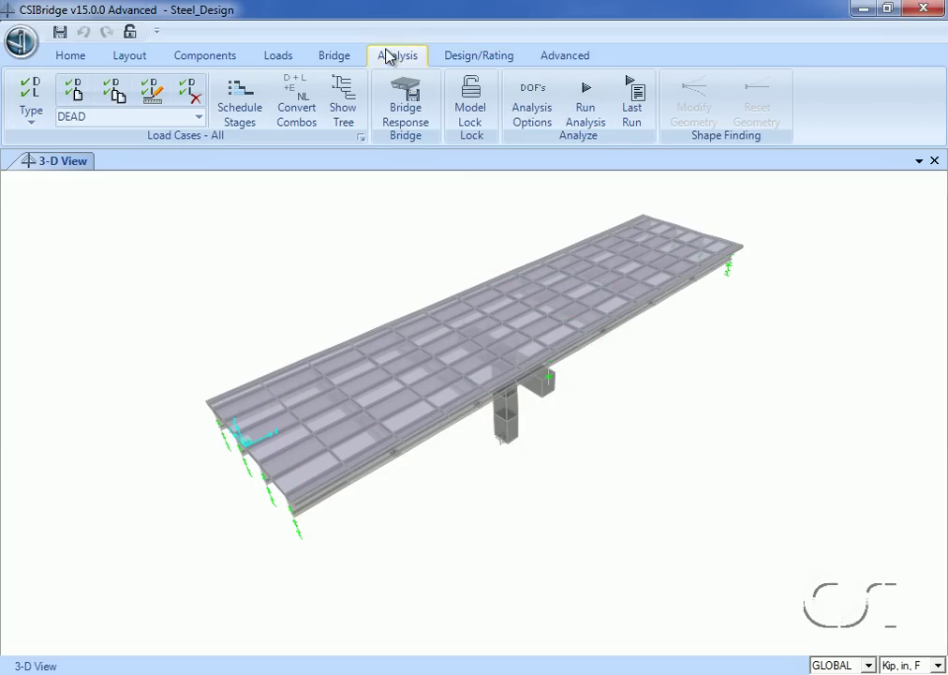
{"action": "left_click", "coordinate": [580, 103]}
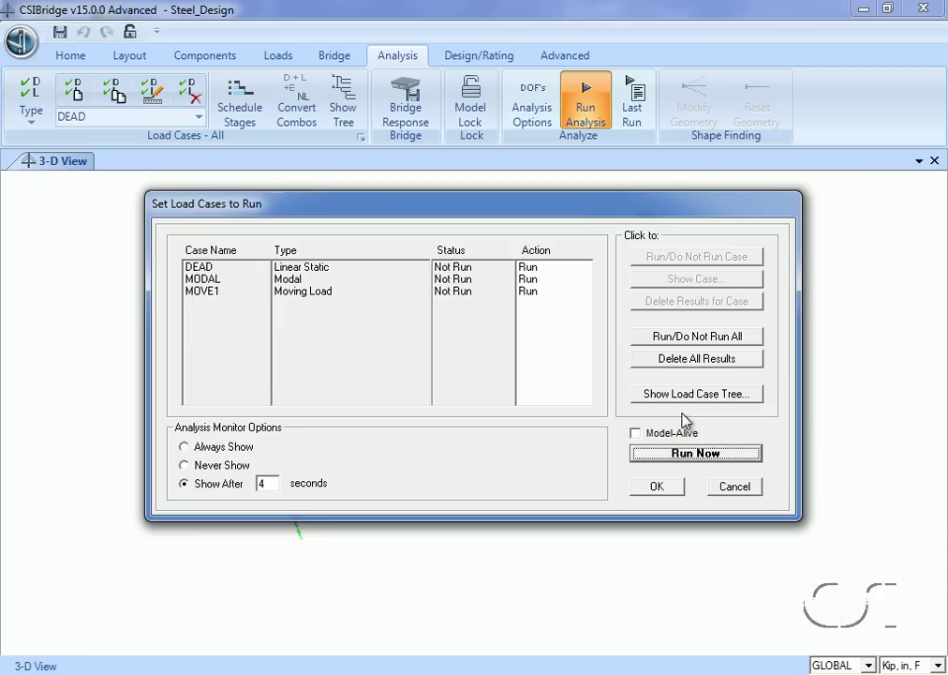
{"action": "left_click", "coordinate": [692, 452]}
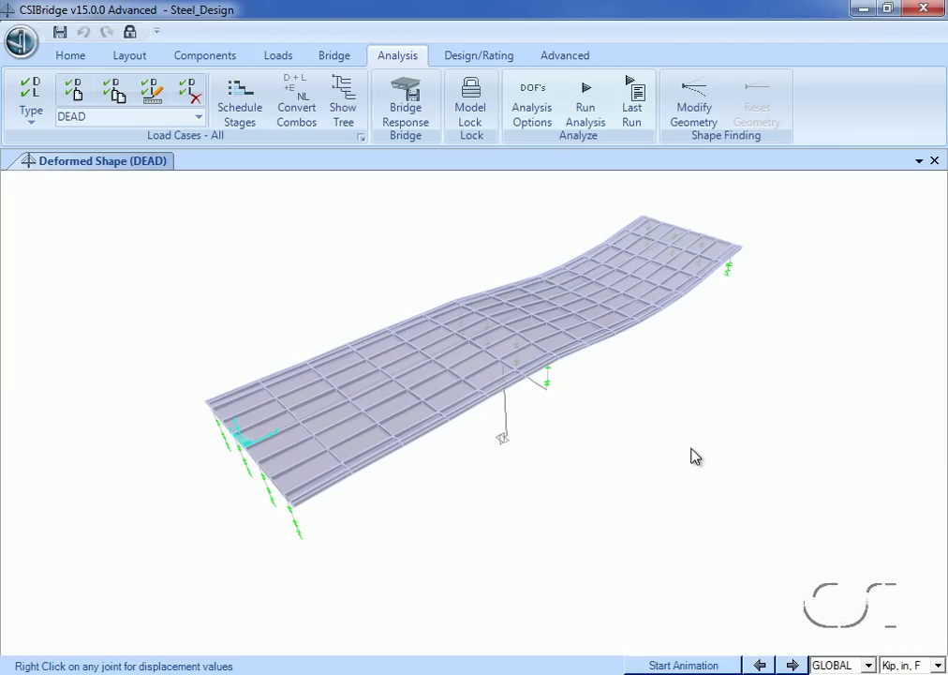
{"action": "left_click", "coordinate": [474, 58]}
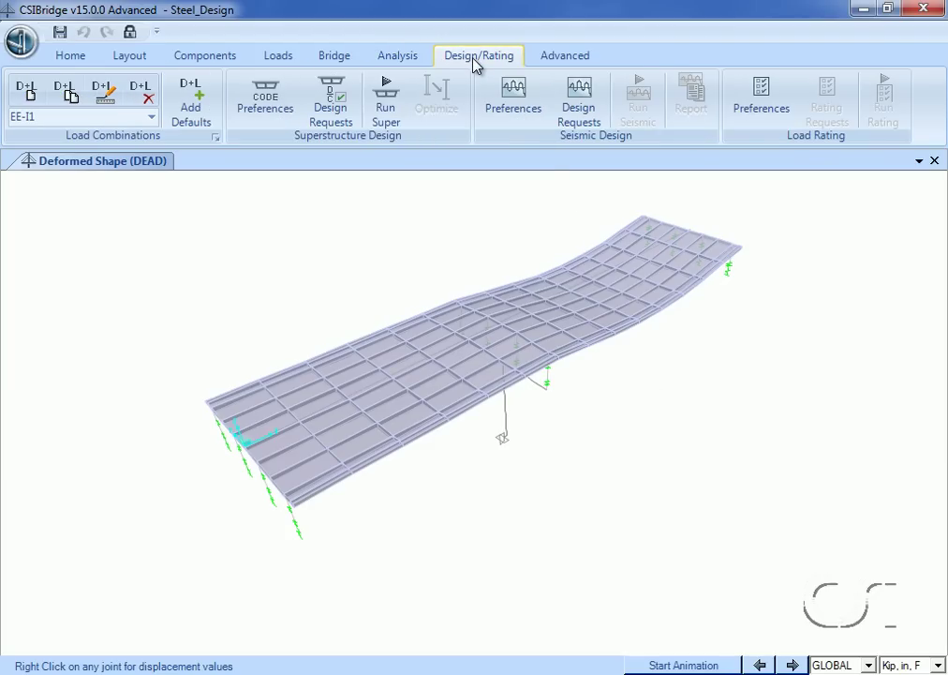
Step: Rerun the DReq1 superstructure design and plot the negative-moment D/C ratio
{"action": "left_click", "coordinate": [393, 86]}
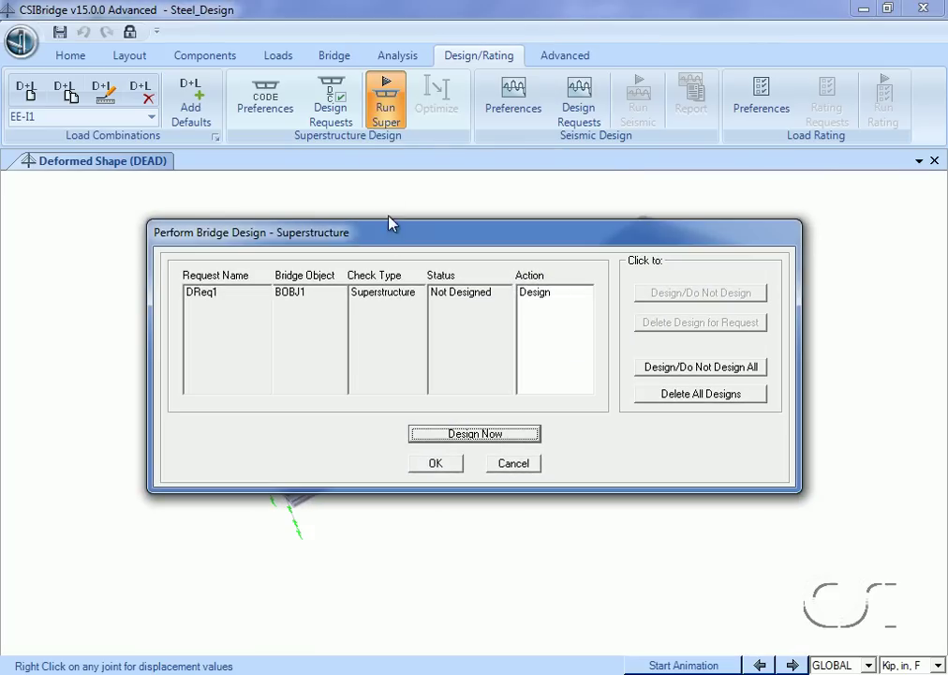
{"action": "left_click", "coordinate": [478, 434]}
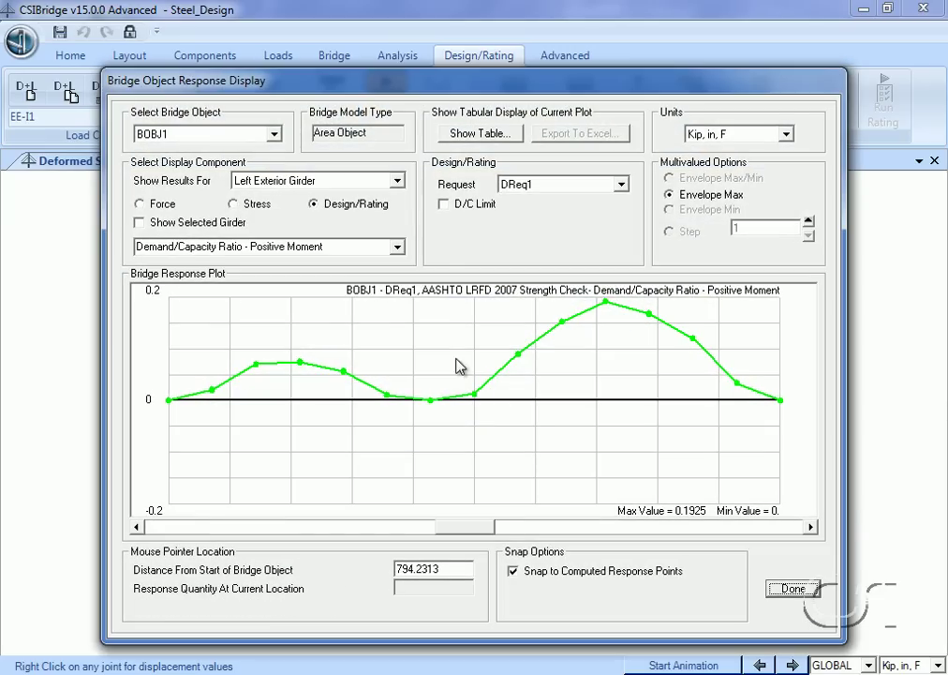
{"action": "left_click", "coordinate": [399, 248]}
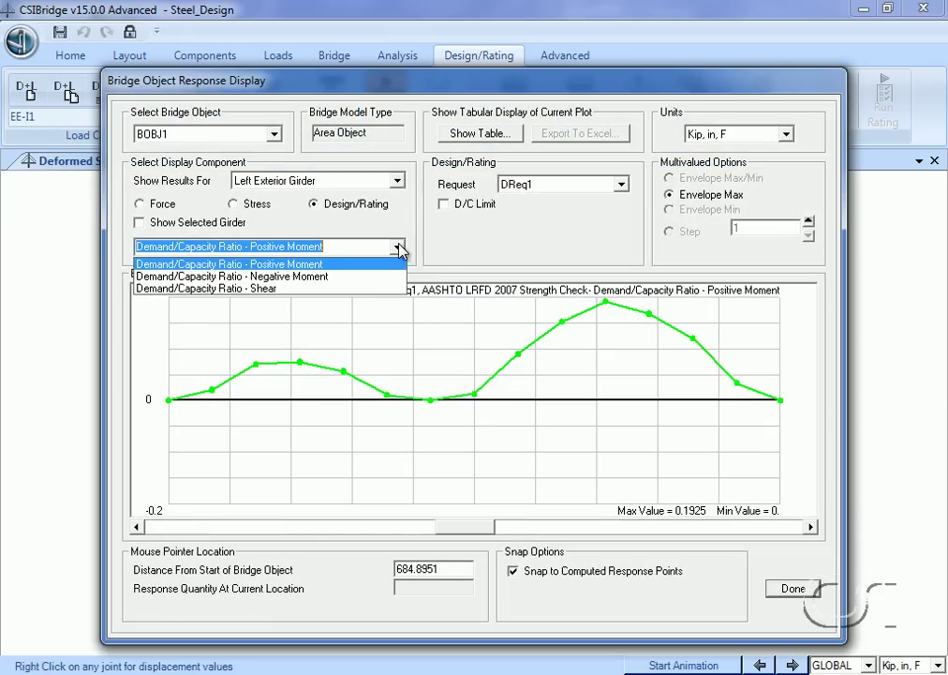
{"action": "left_click", "coordinate": [339, 278]}
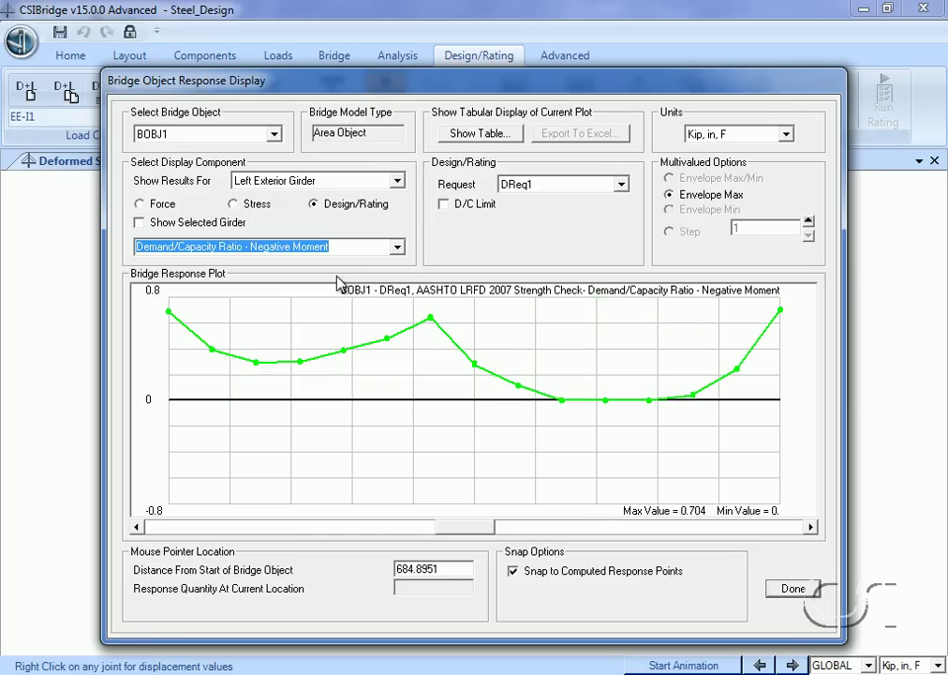
Step: Check the negative-moment D/C for Interior Girders 1 and 2, peaking at 0.967, then close the plot
{"action": "left_click", "coordinate": [399, 182]}
{"action": "left_click", "coordinate": [361, 211]}
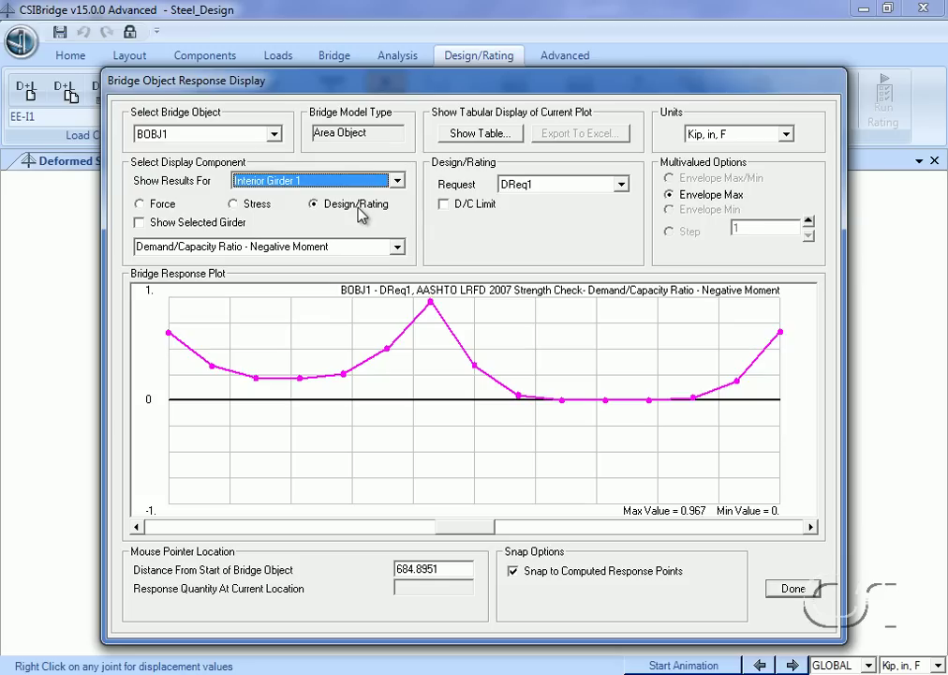
{"action": "left_click", "coordinate": [397, 180]}
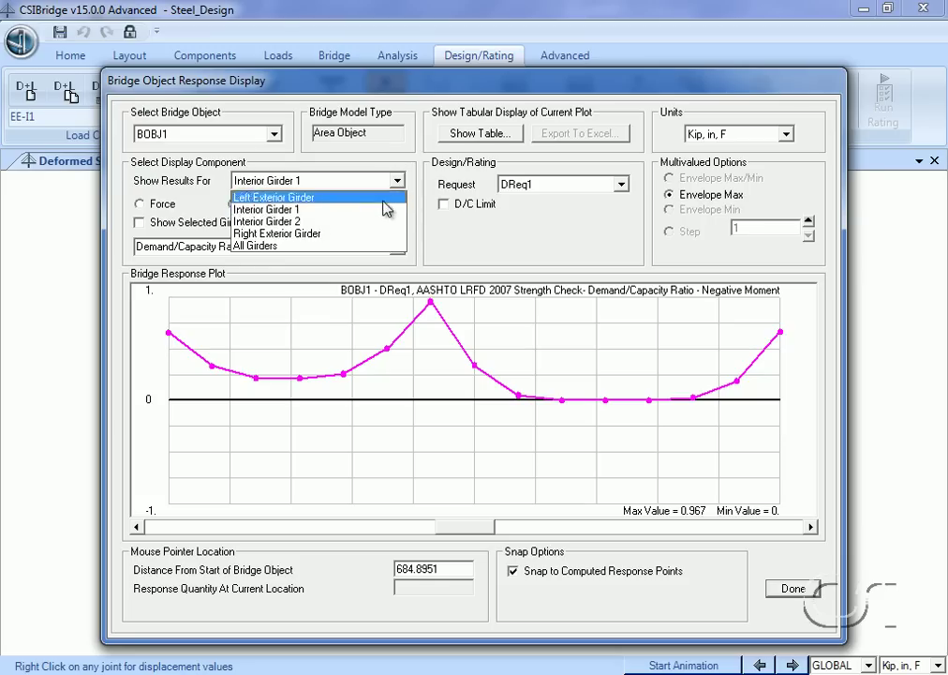
{"action": "left_click", "coordinate": [378, 223]}
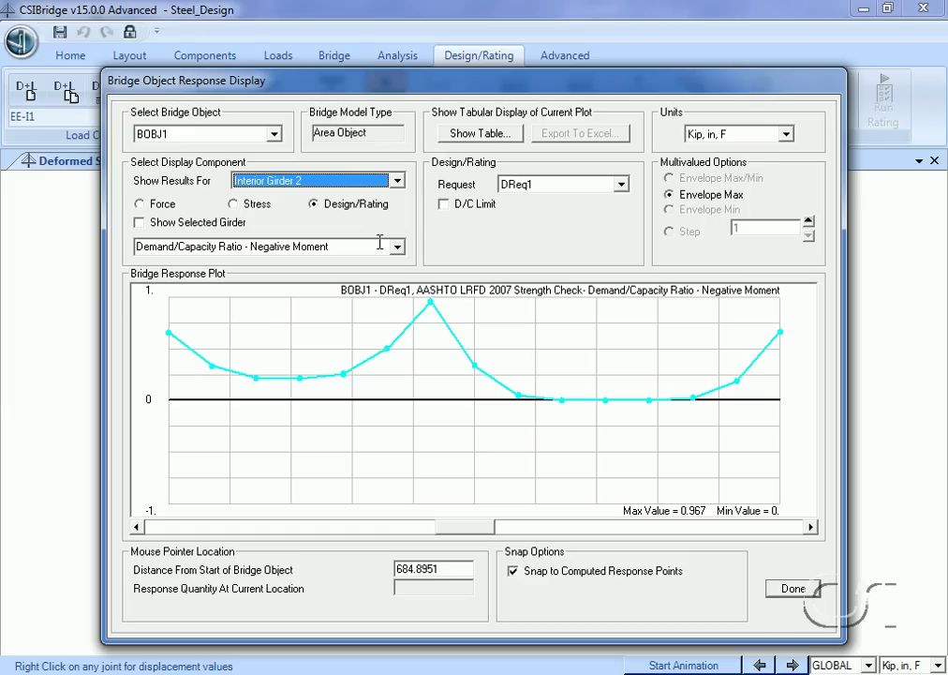
{"action": "left_click", "coordinate": [790, 588]}
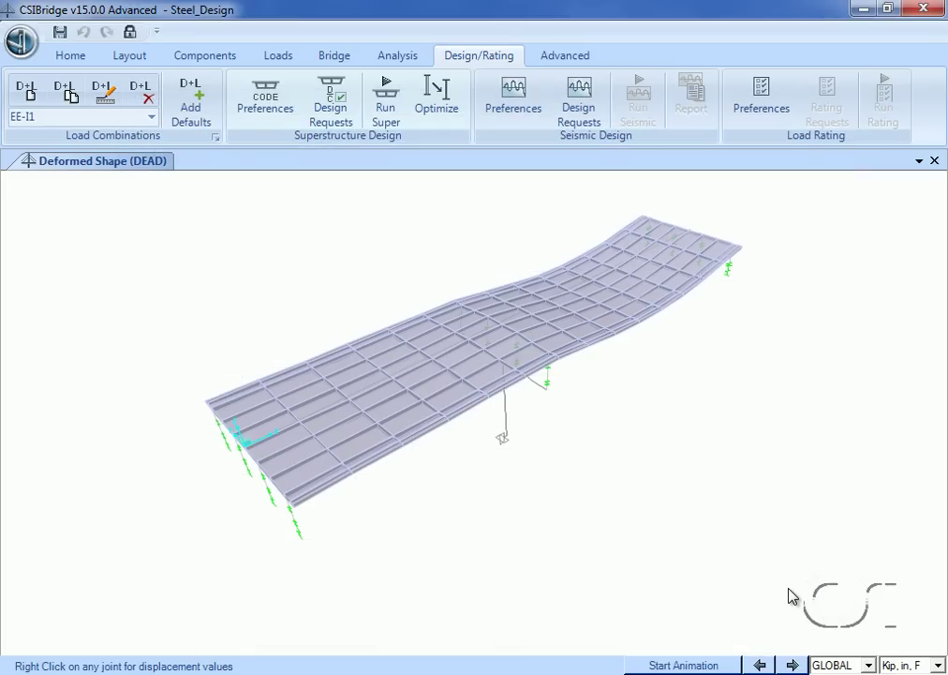
Step: Show Interior Girder 1 with its 15x3 top flanges in the steel girder design optimization
{"action": "left_click", "coordinate": [439, 103]}
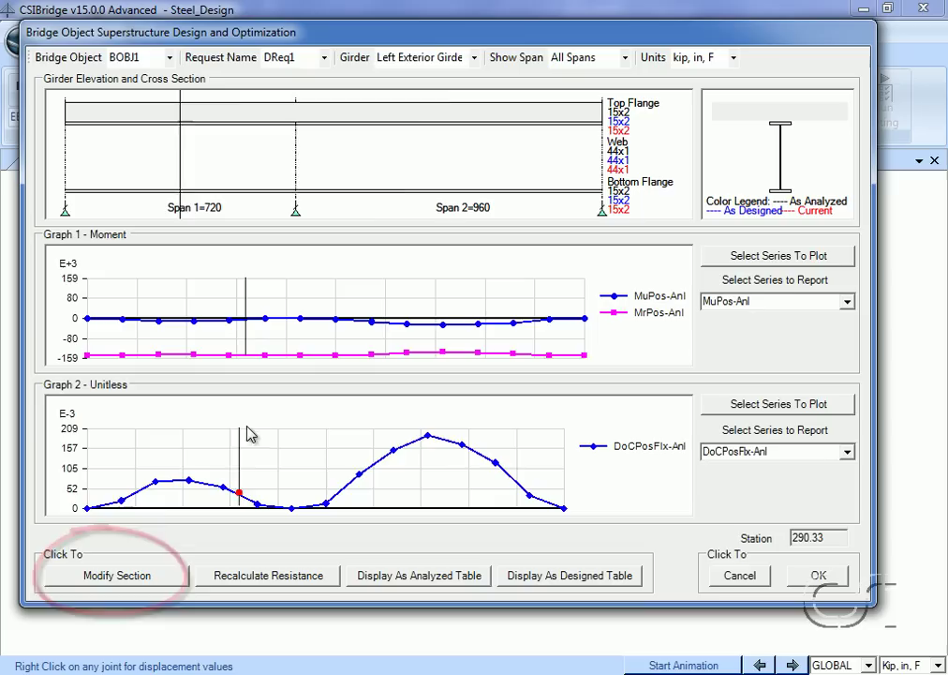
{"action": "left_click", "coordinate": [474, 57]}
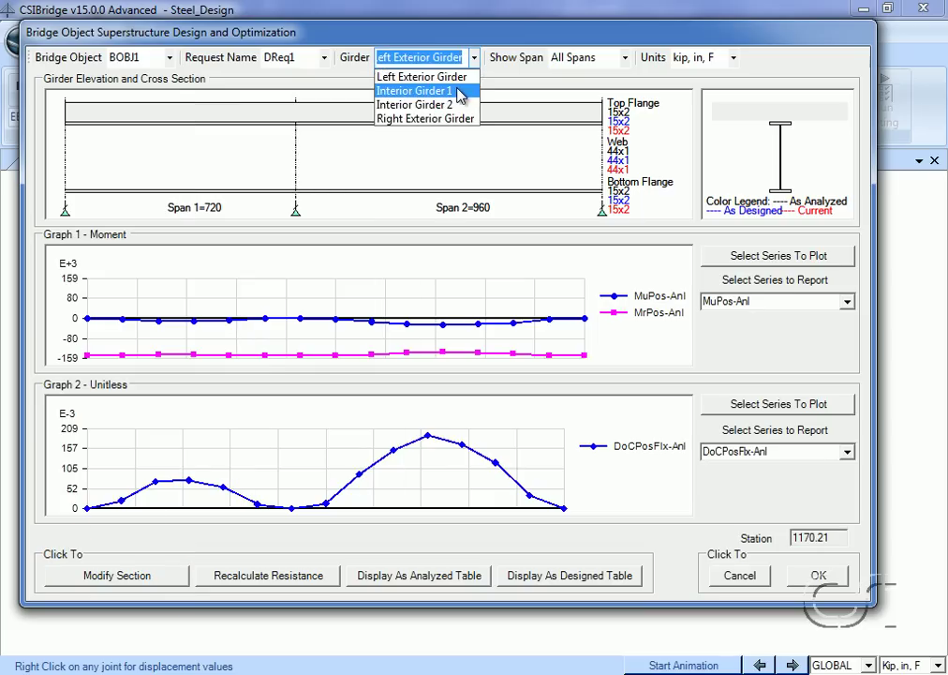
{"action": "left_click", "coordinate": [456, 92]}
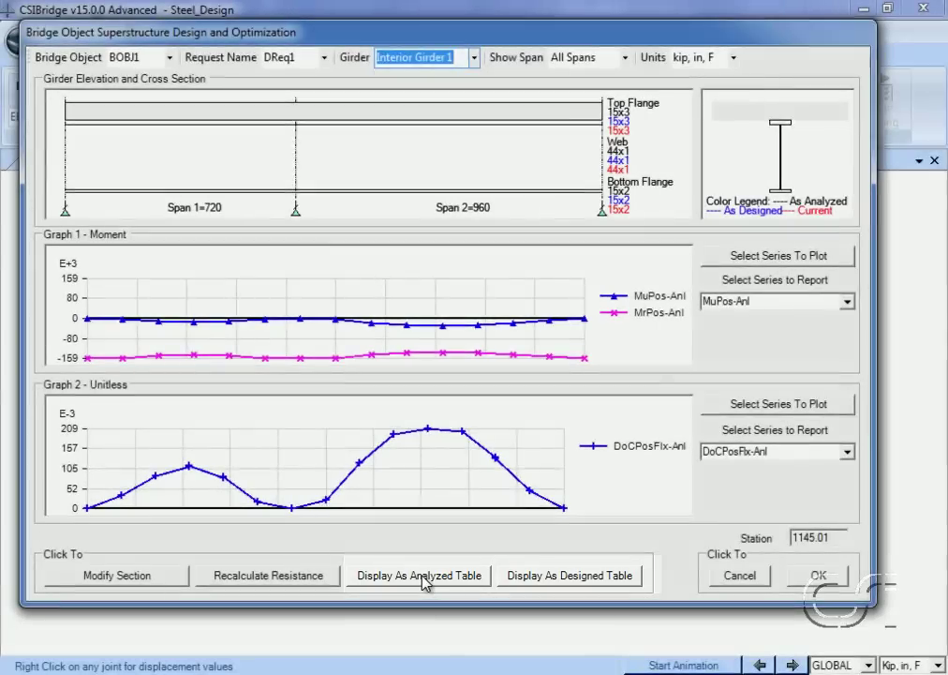
{"action": "left_click", "coordinate": [425, 581]}
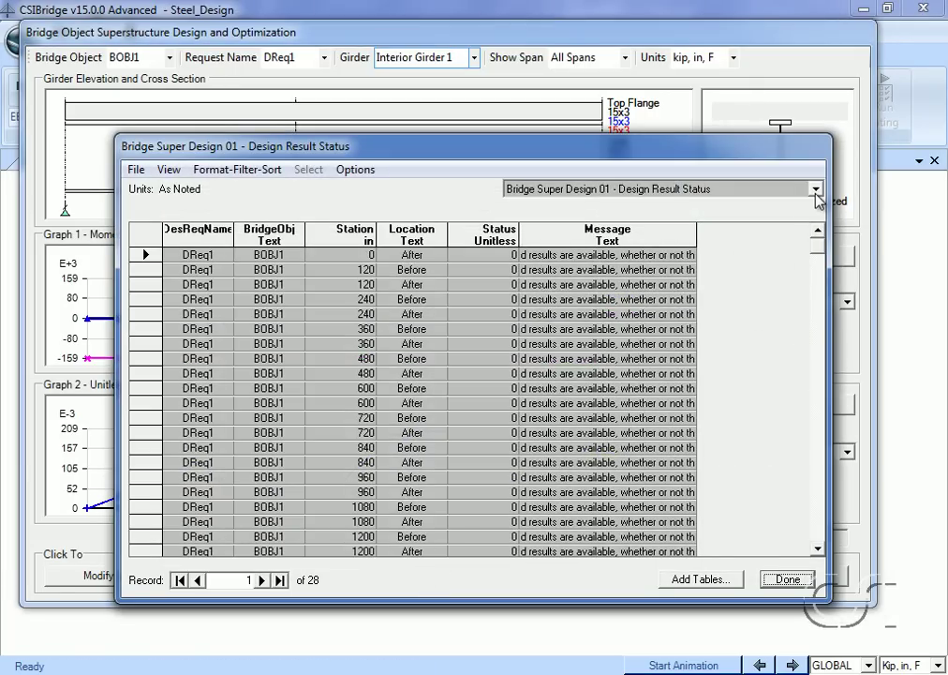
{"action": "left_click", "coordinate": [815, 189]}
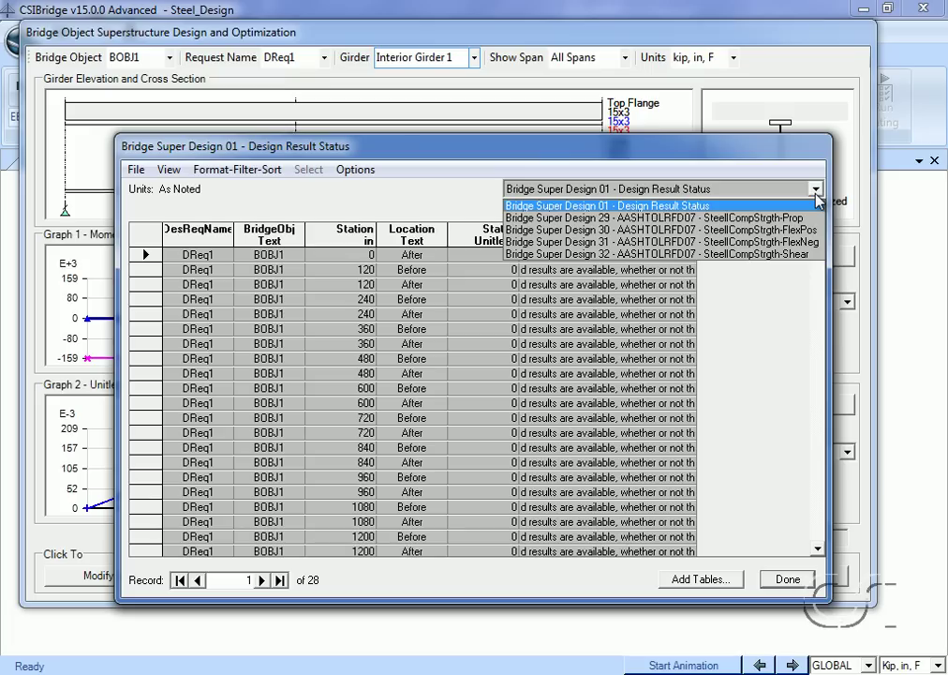
{"action": "left_click", "coordinate": [777, 242]}
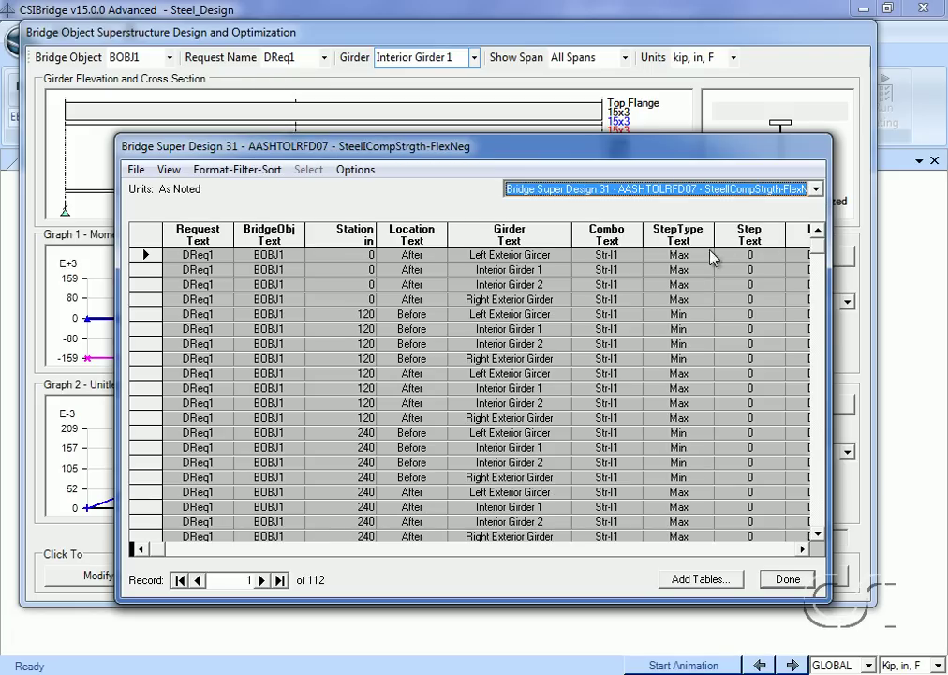
{"action": "left_click", "coordinate": [378, 240]}
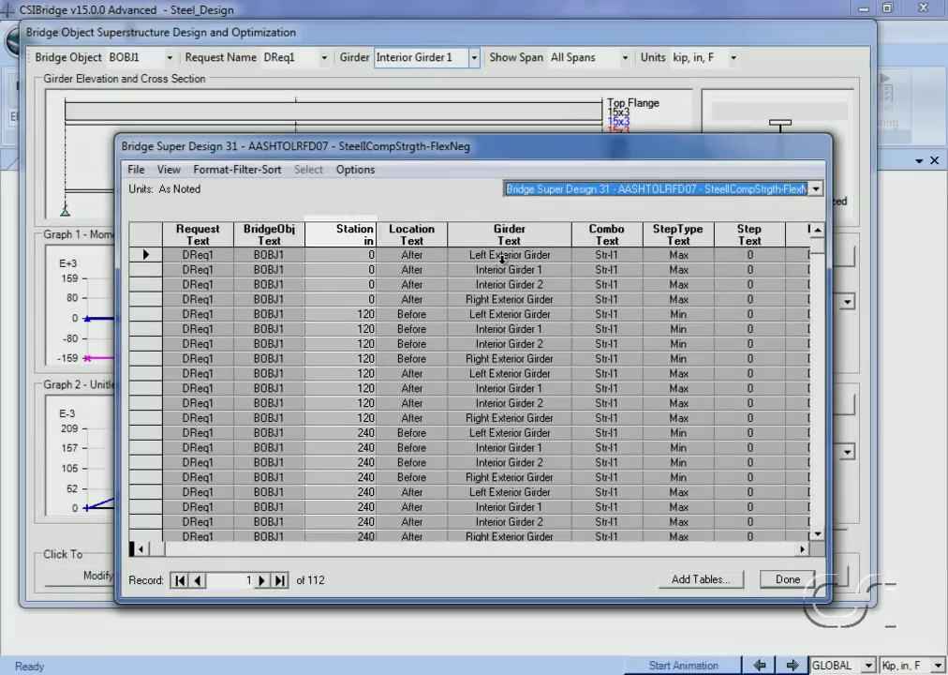
{"action": "left_click", "coordinate": [508, 234]}
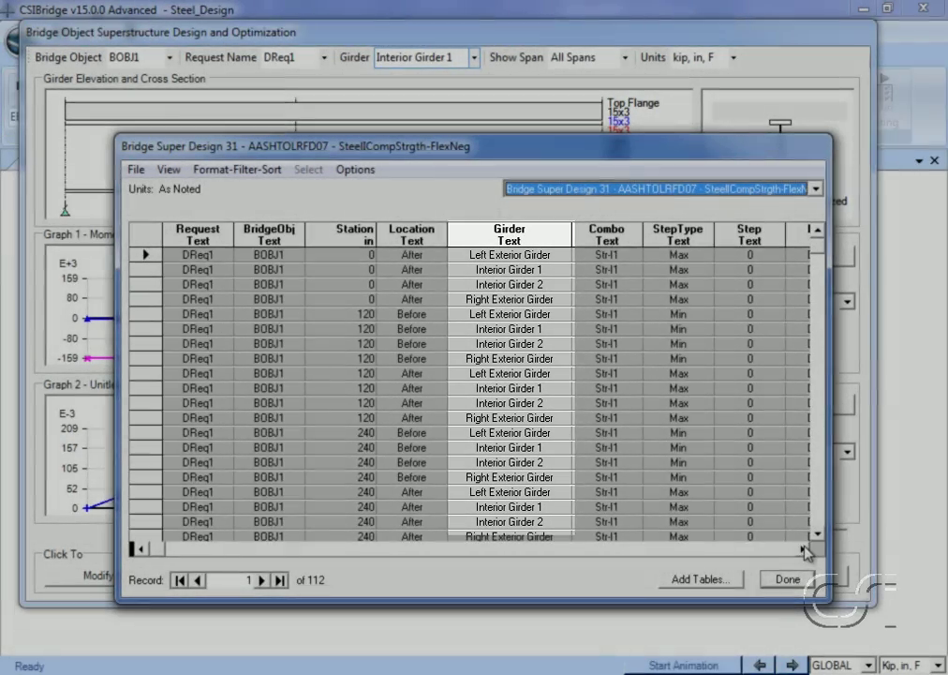
{"action": "left_click", "coordinate": [803, 549]}
{"action": "left_click", "coordinate": [530, 238]}
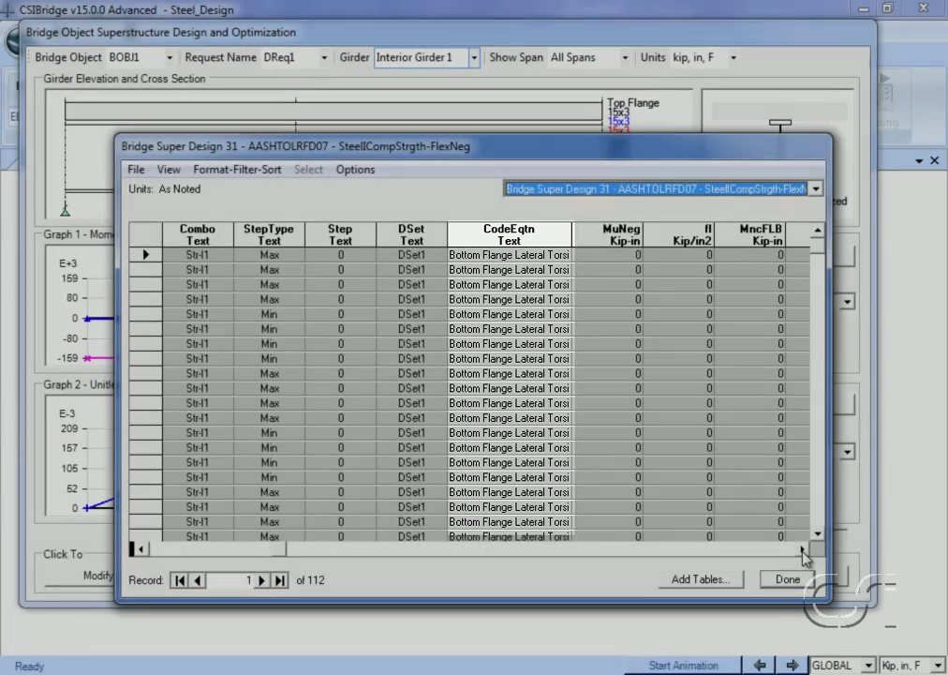
{"action": "left_click", "coordinate": [803, 549]}
{"action": "left_click", "coordinate": [803, 549]}
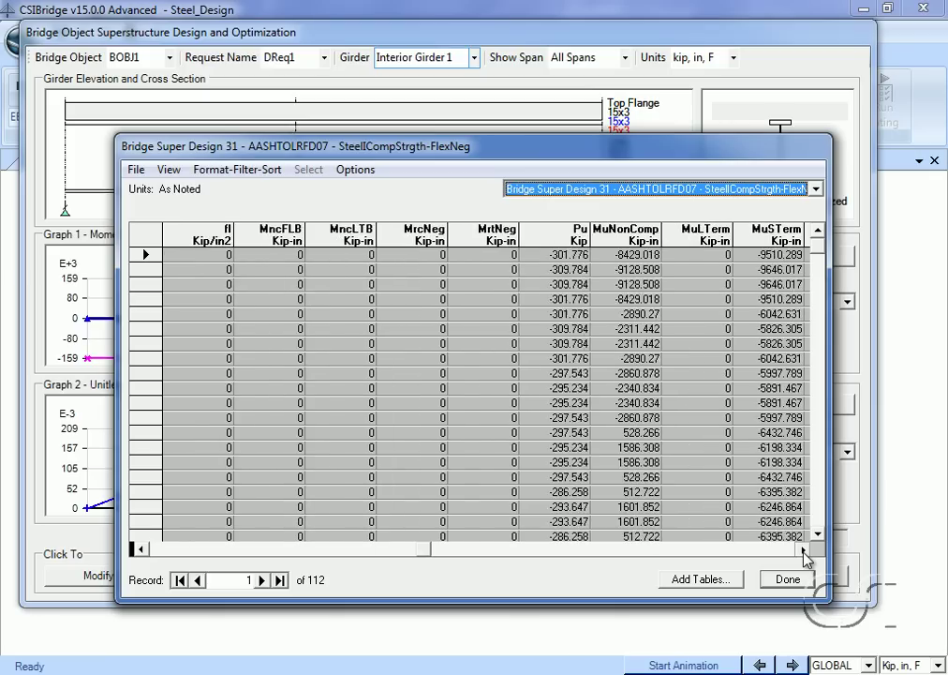
{"action": "left_click", "coordinate": [803, 549]}
{"action": "left_click", "coordinate": [803, 550]}
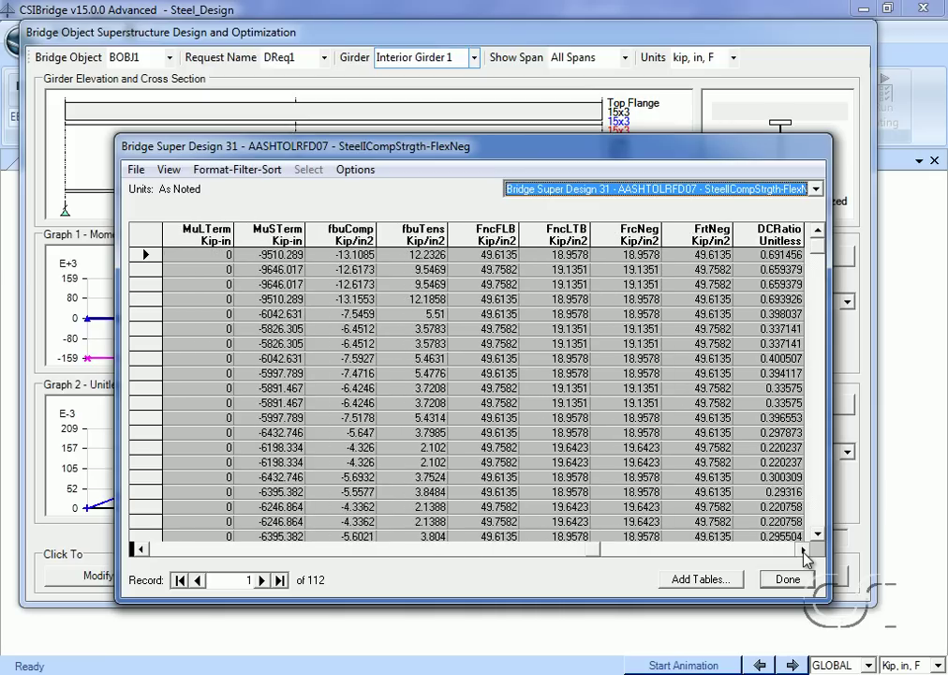
{"action": "left_click", "coordinate": [803, 550]}
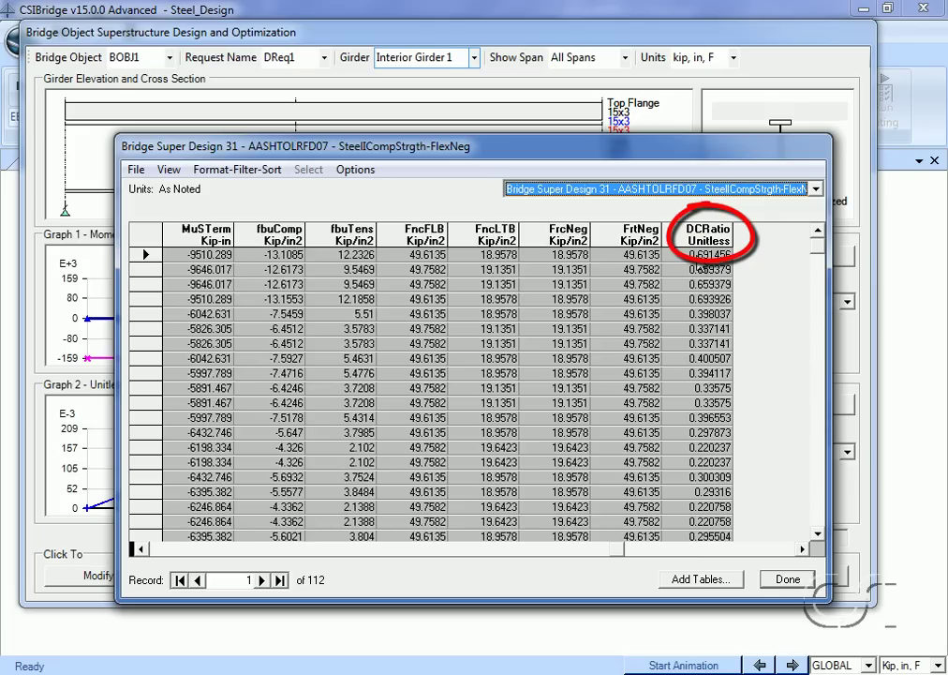
{"action": "left_click", "coordinate": [788, 579]}
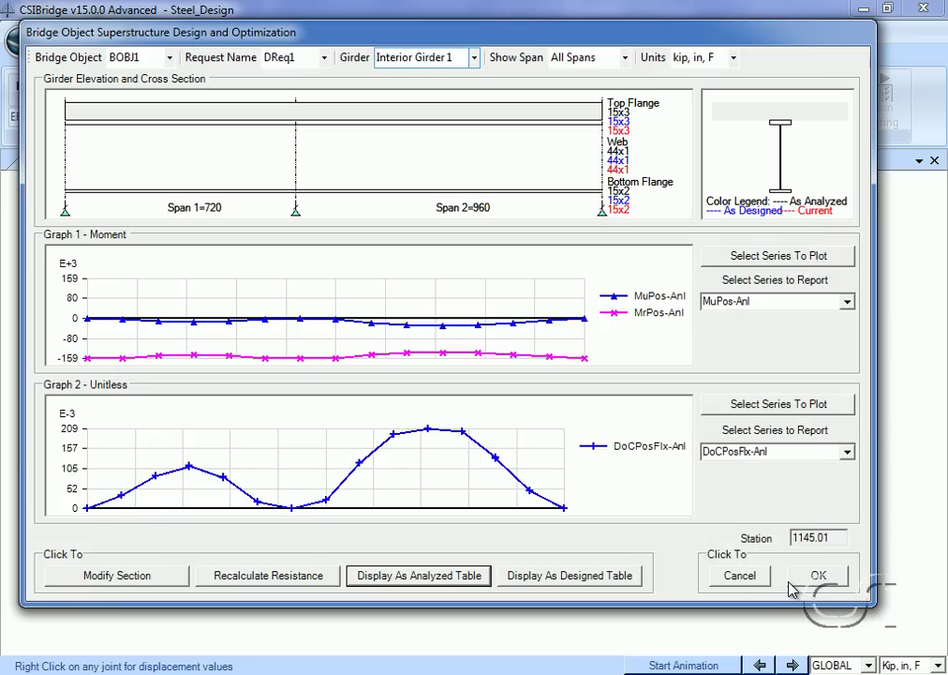
Step: Review the girder stiffener layout for spans 1 and 2, then cancel out of the optimization unchanged
{"action": "left_click", "coordinate": [120, 580]}
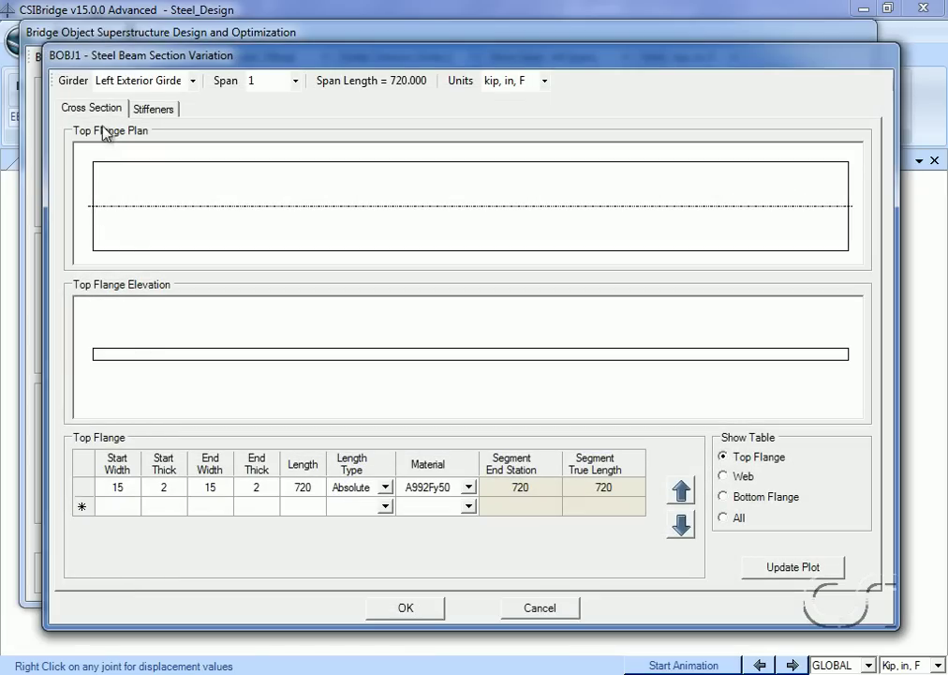
{"action": "left_click", "coordinate": [172, 116]}
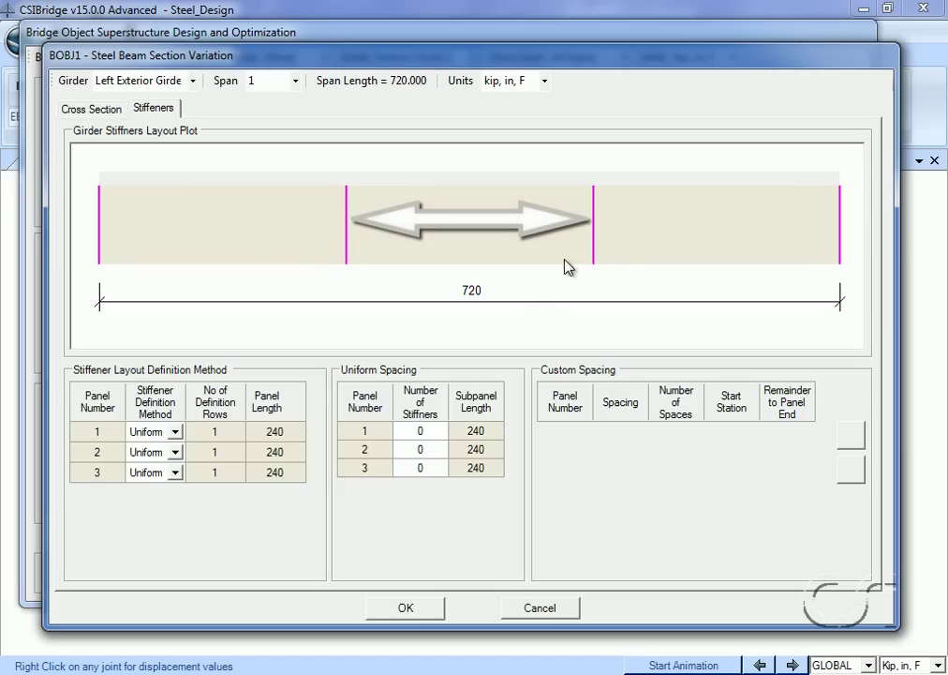
{"action": "left_click", "coordinate": [295, 81]}
{"action": "left_click", "coordinate": [272, 113]}
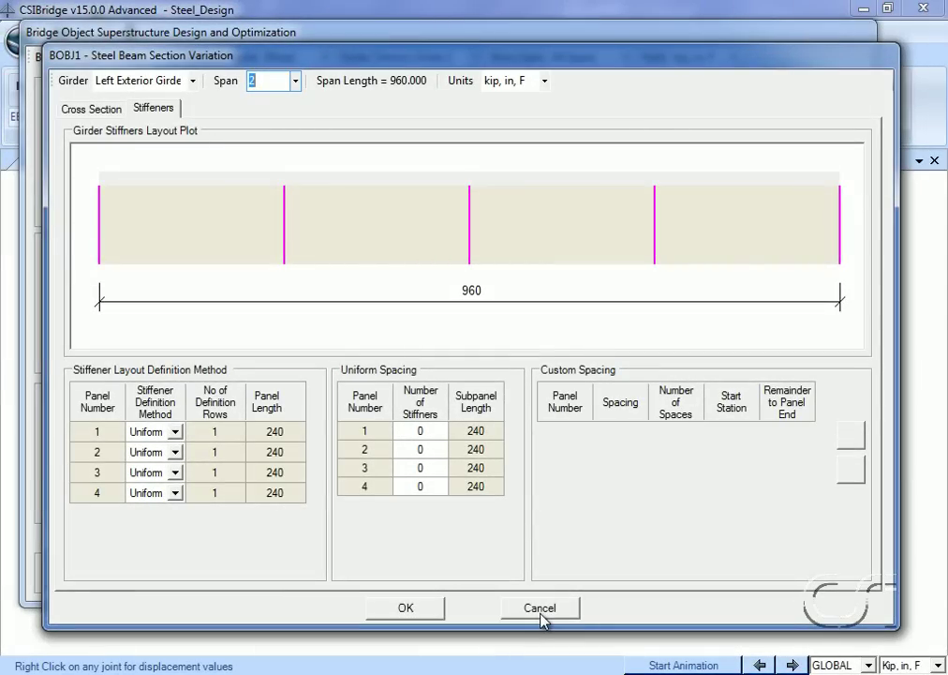
{"action": "left_click", "coordinate": [541, 608]}
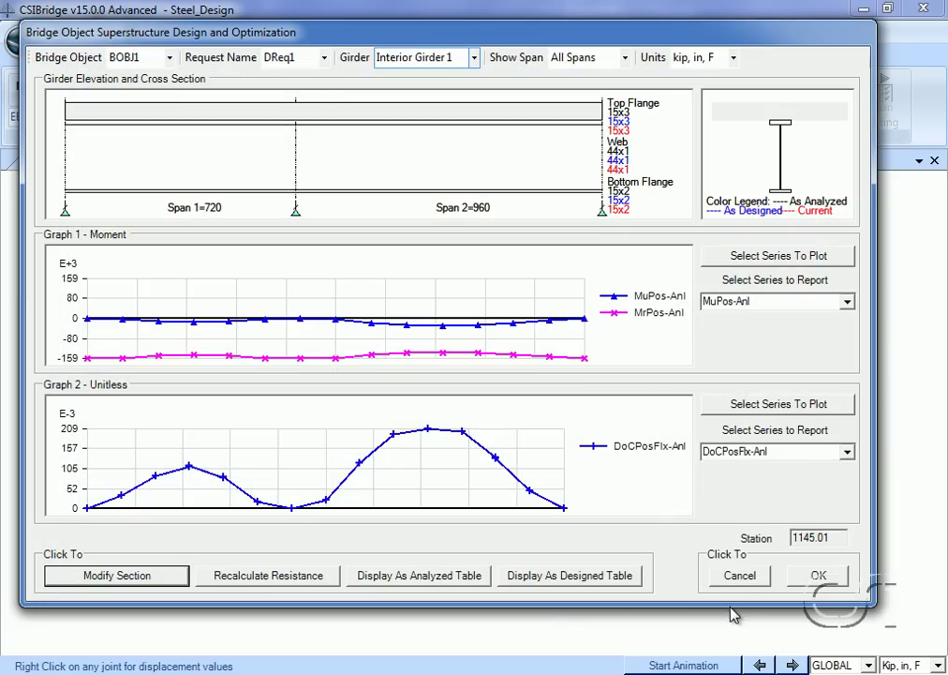
{"action": "left_click", "coordinate": [740, 579]}
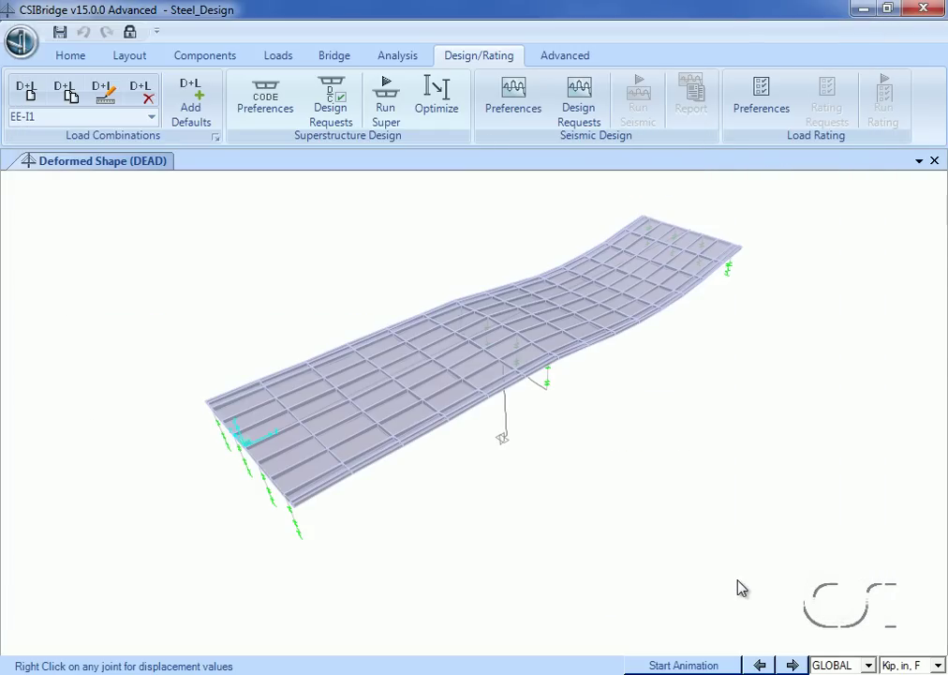